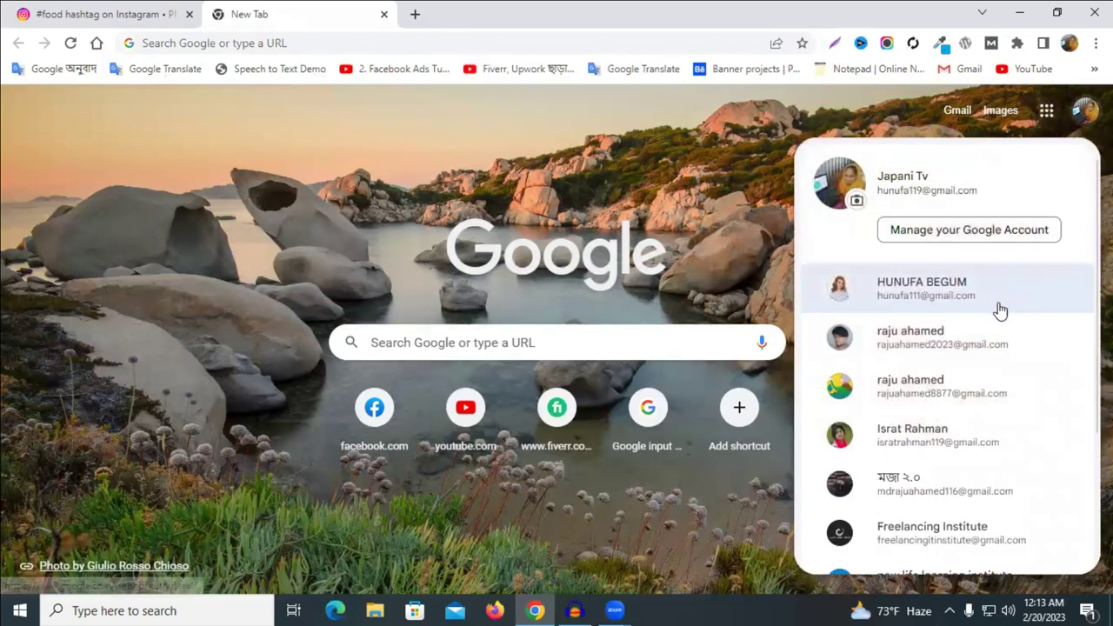
Switch to the first alternative Google account in the account list and open its Google Drive
click(928, 296)
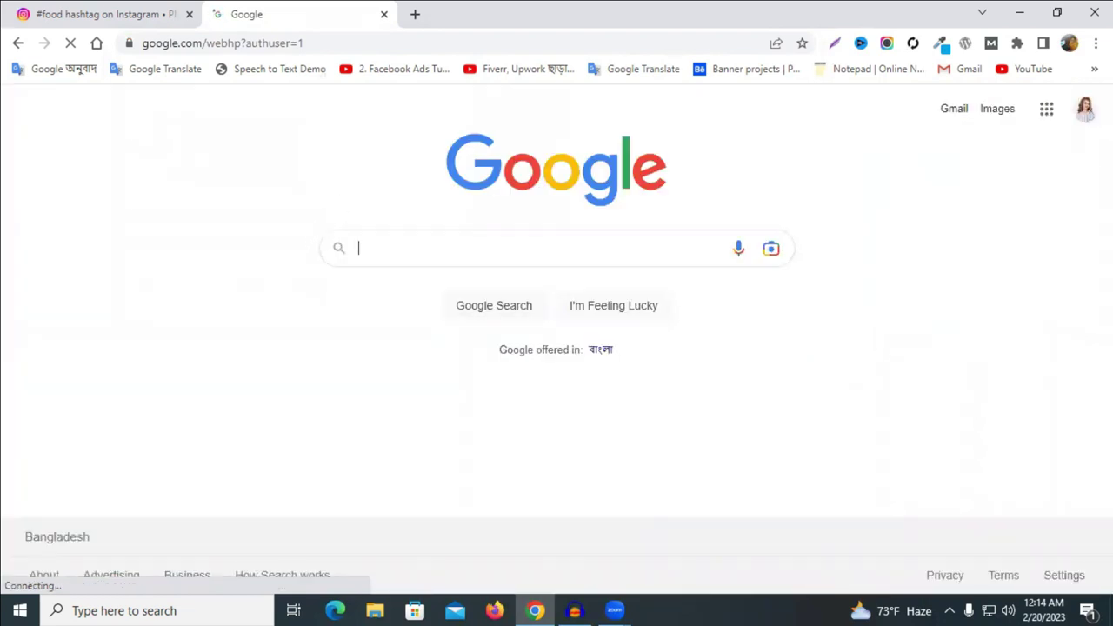
click(1047, 113)
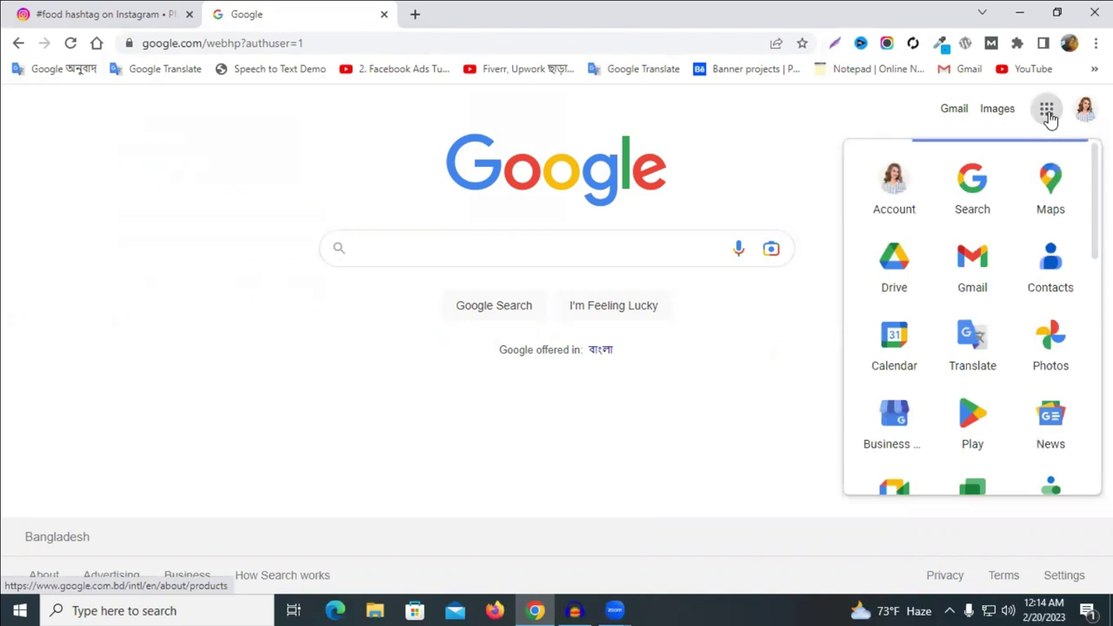
scroll(988, 400, down, 2)
scroll(922, 374, up, 2)
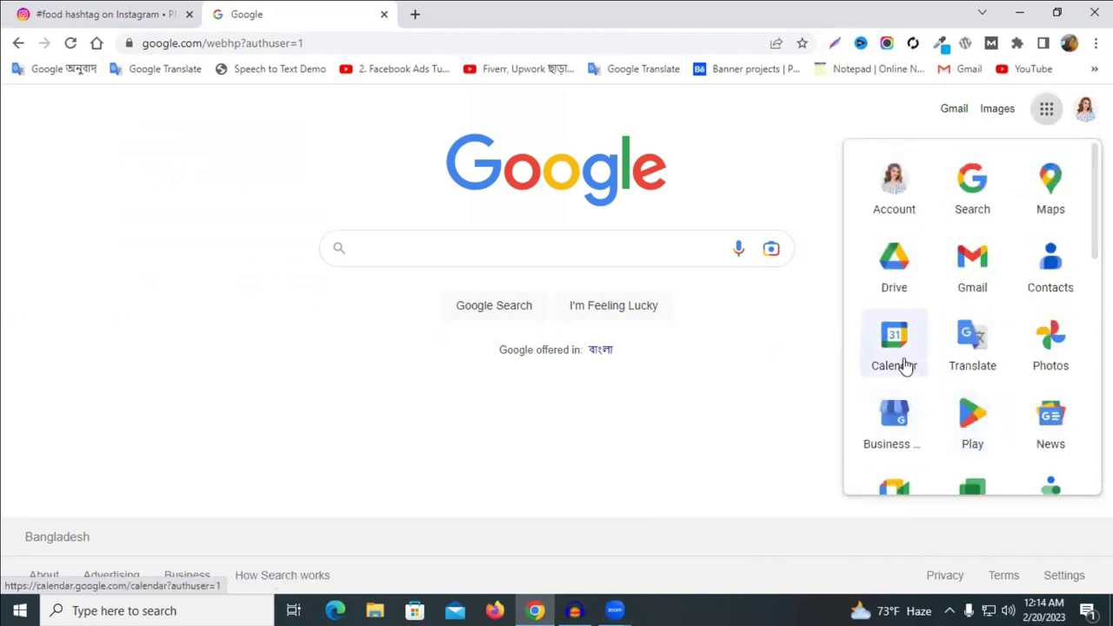
click(894, 271)
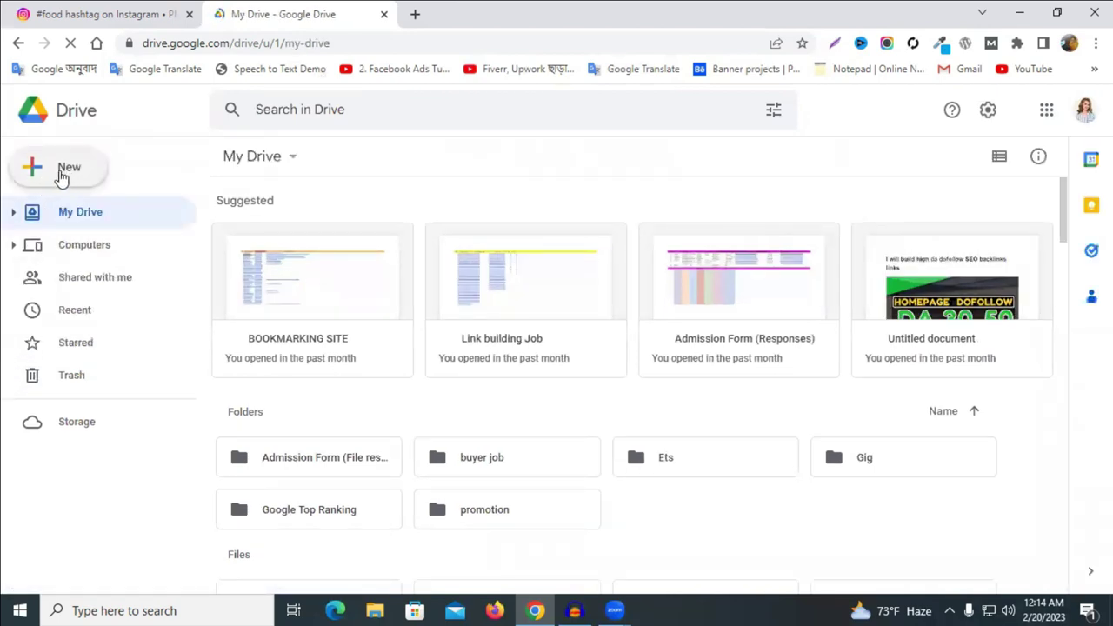
Create a blank Google Sheets spreadsheet and name it "IG Hastag Research proof:"
click(63, 174)
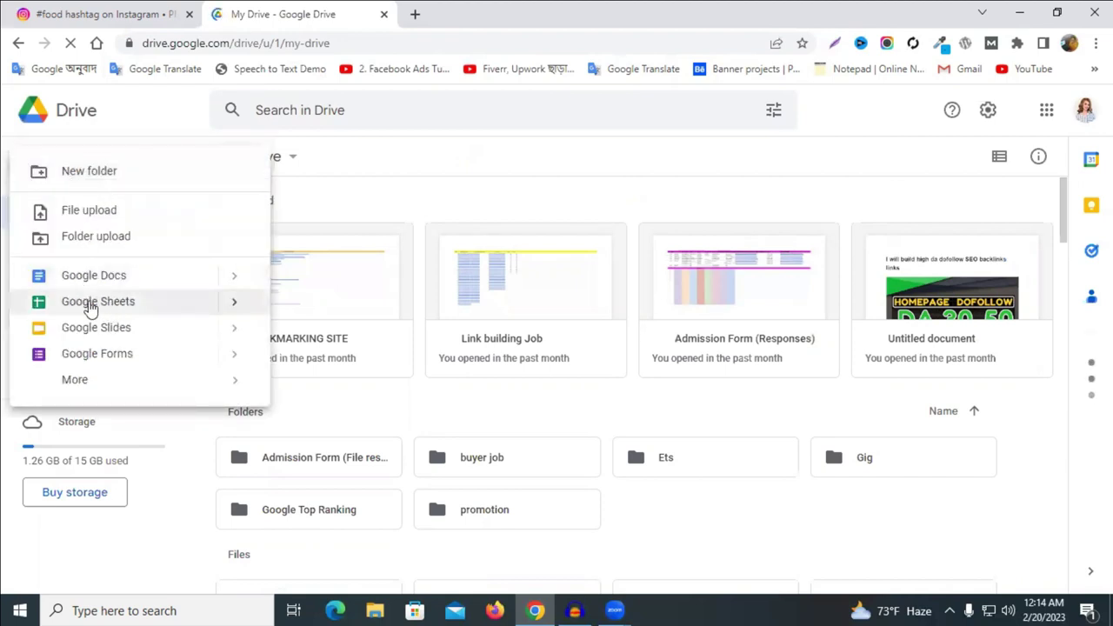
click(136, 304)
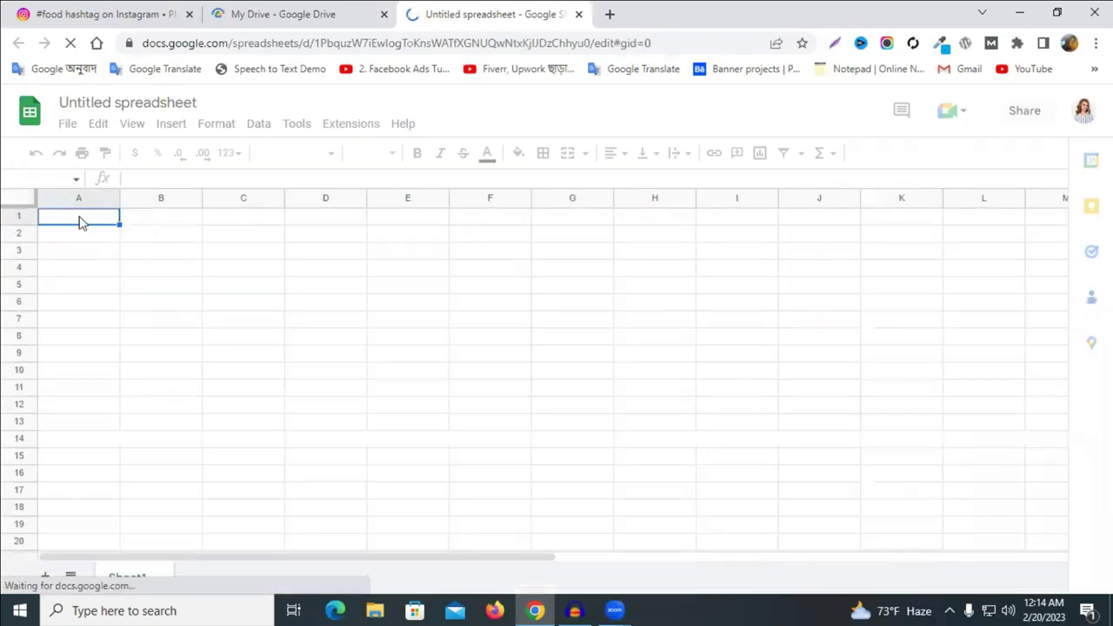
click(104, 103)
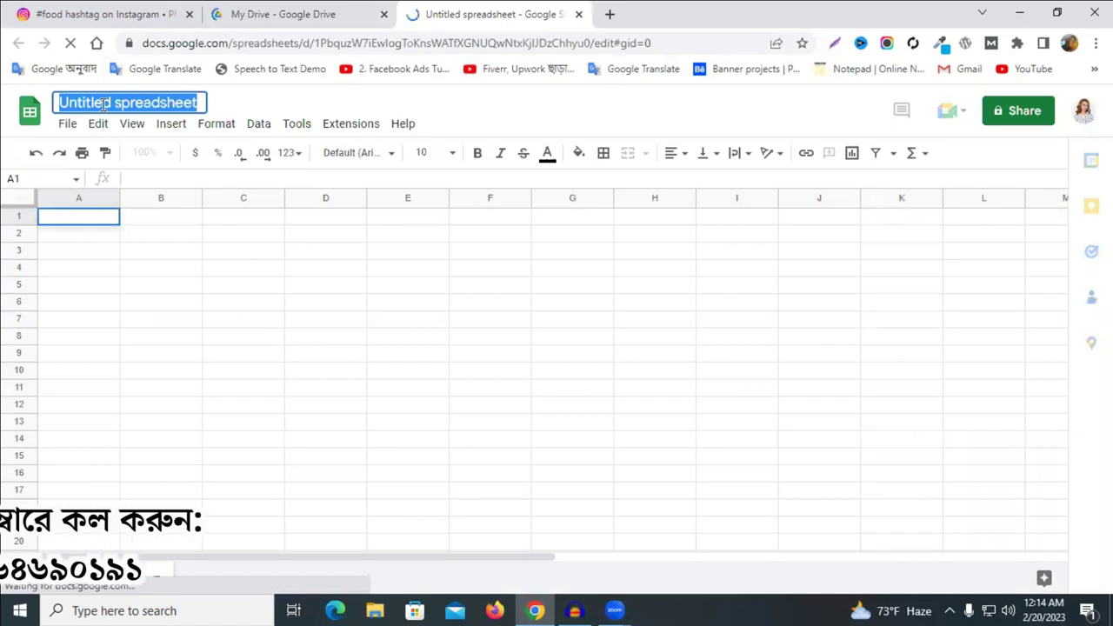
text(IG)
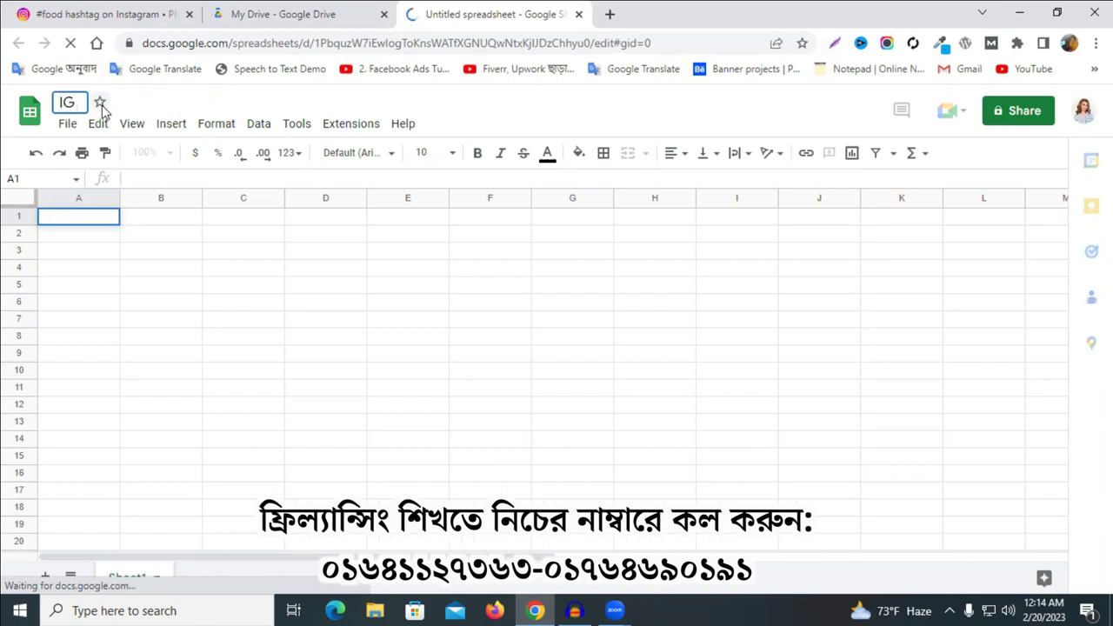
text( H)
text(ashta)
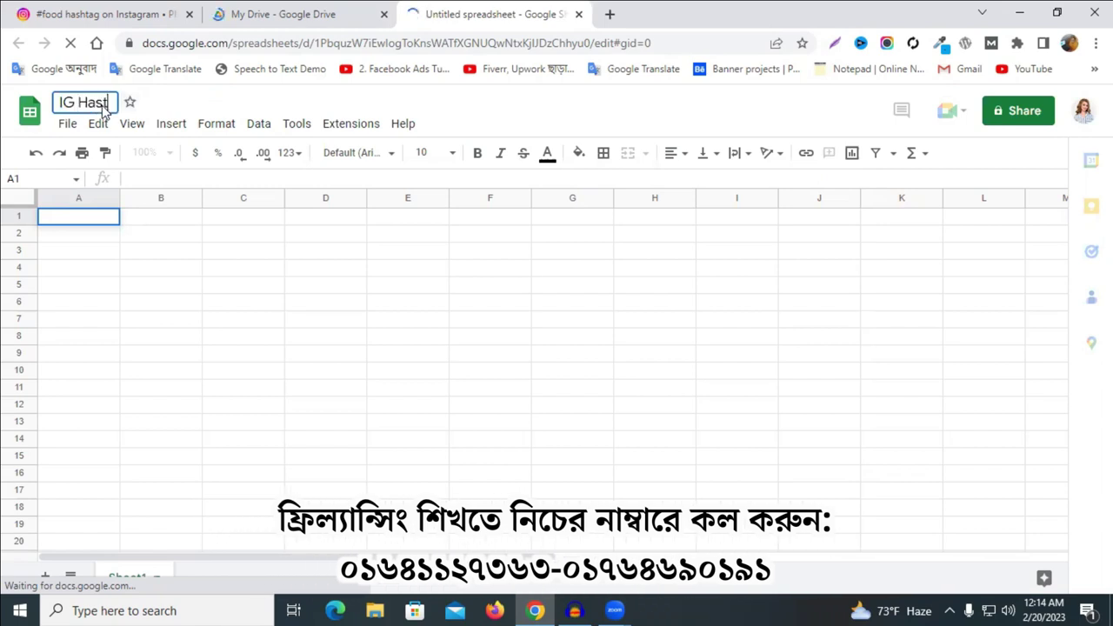
text(g)
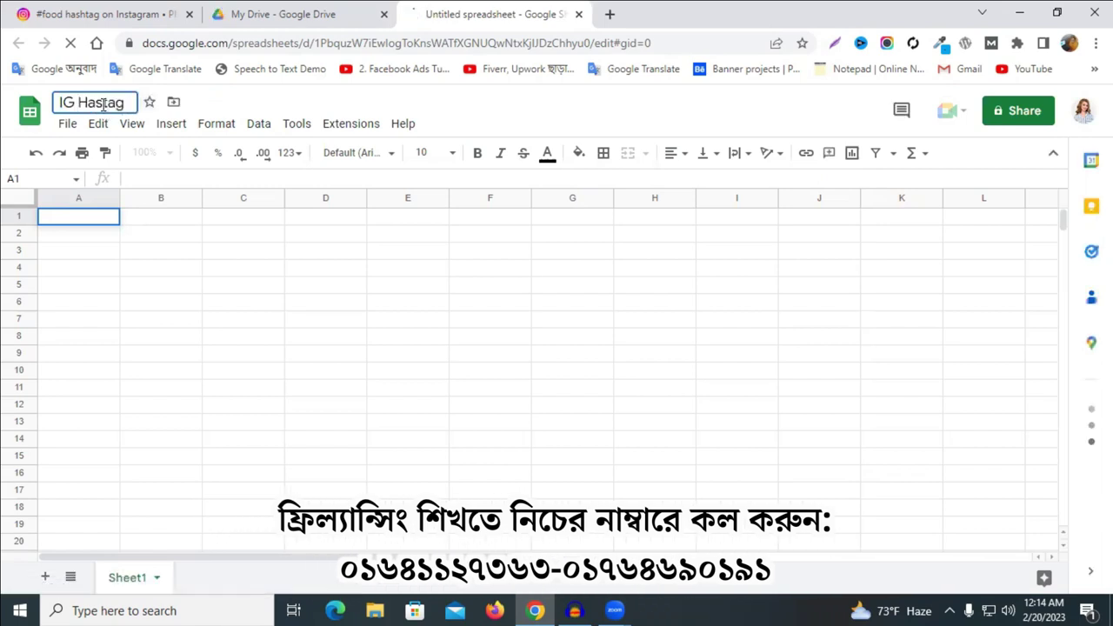
text( Res)
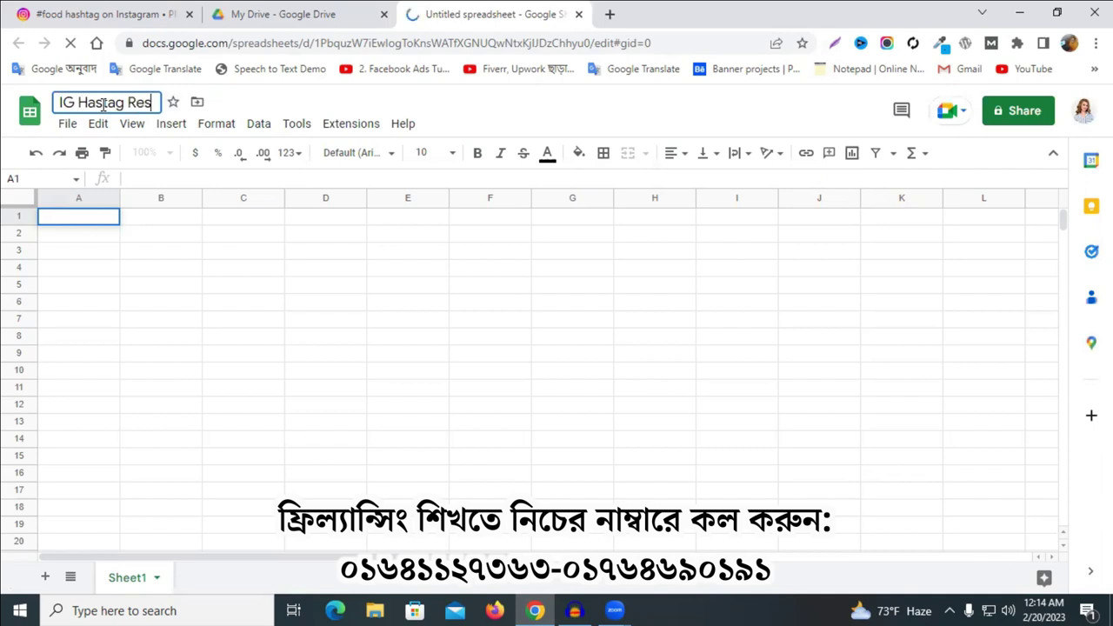
text(earch)
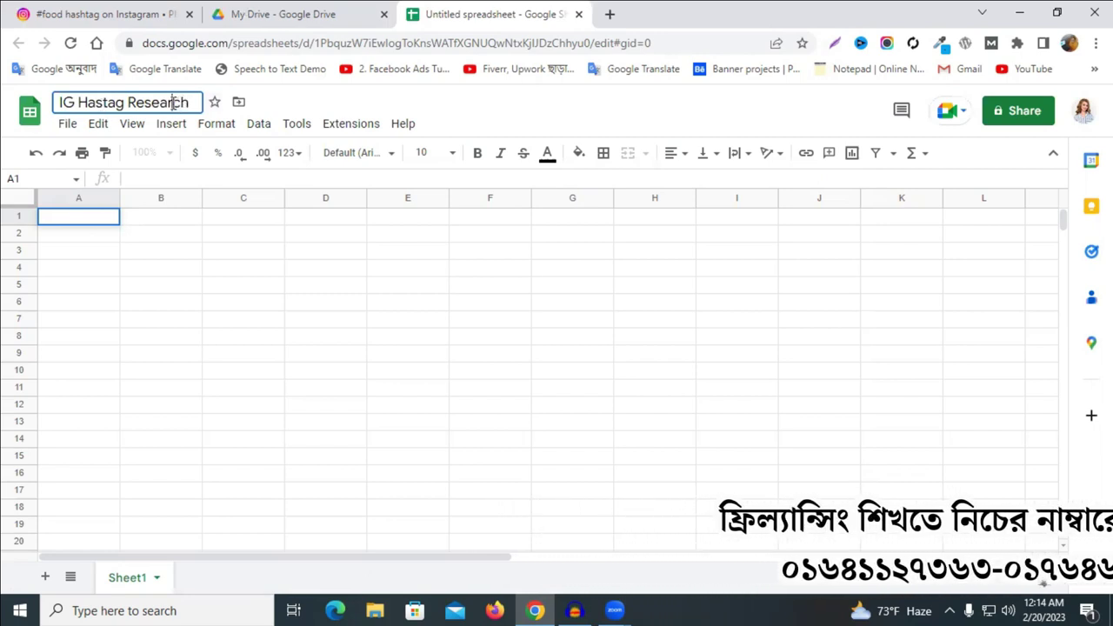
drag(170, 102, 175, 102)
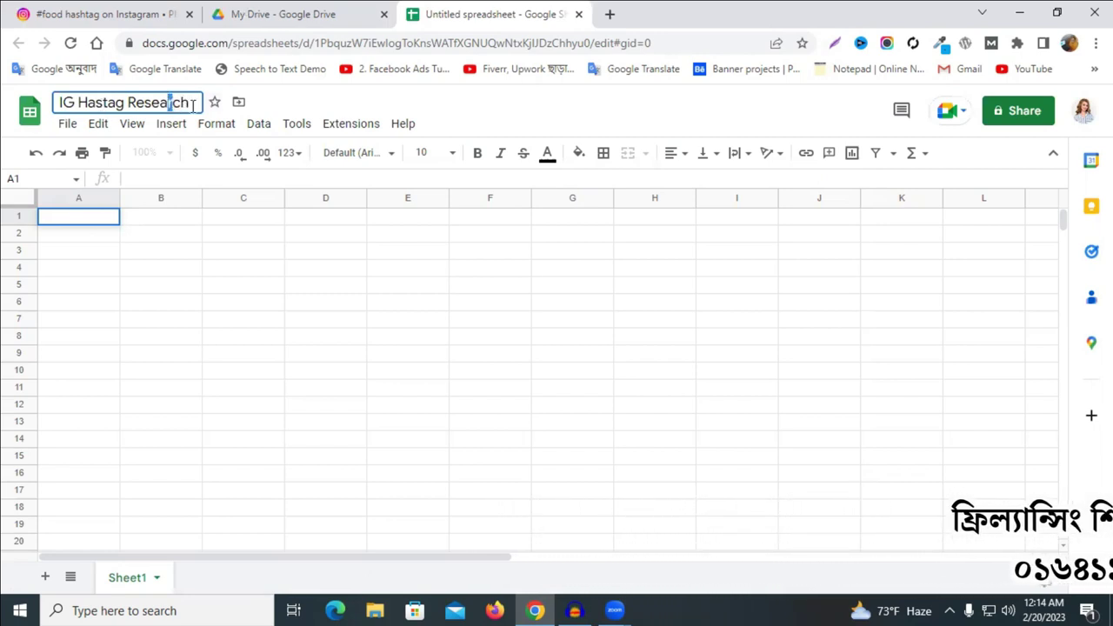
click(192, 101)
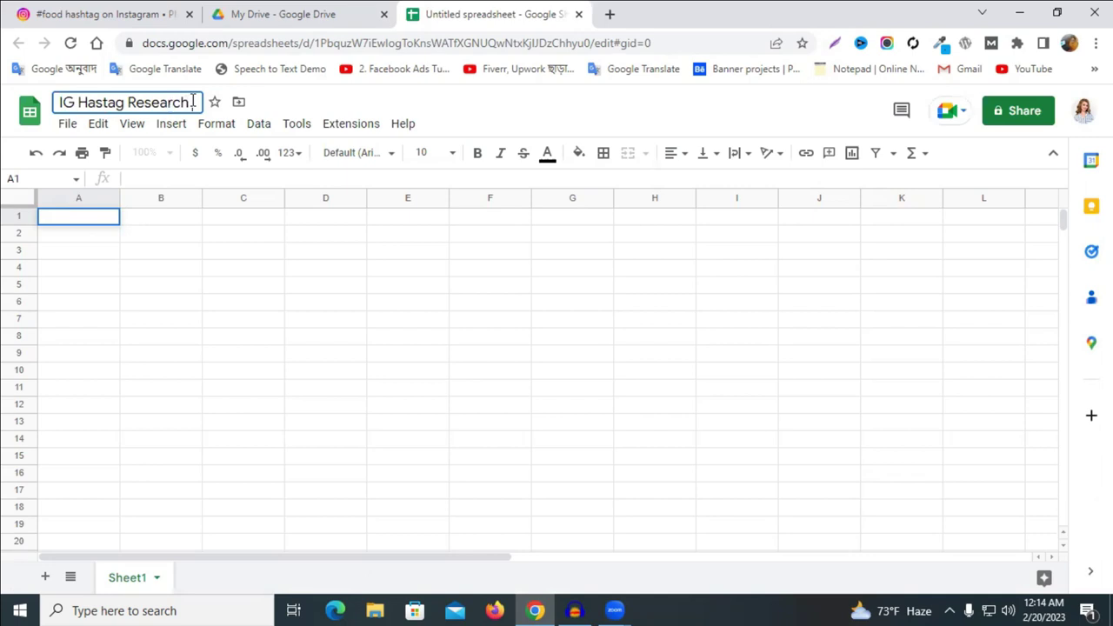
text(proof)
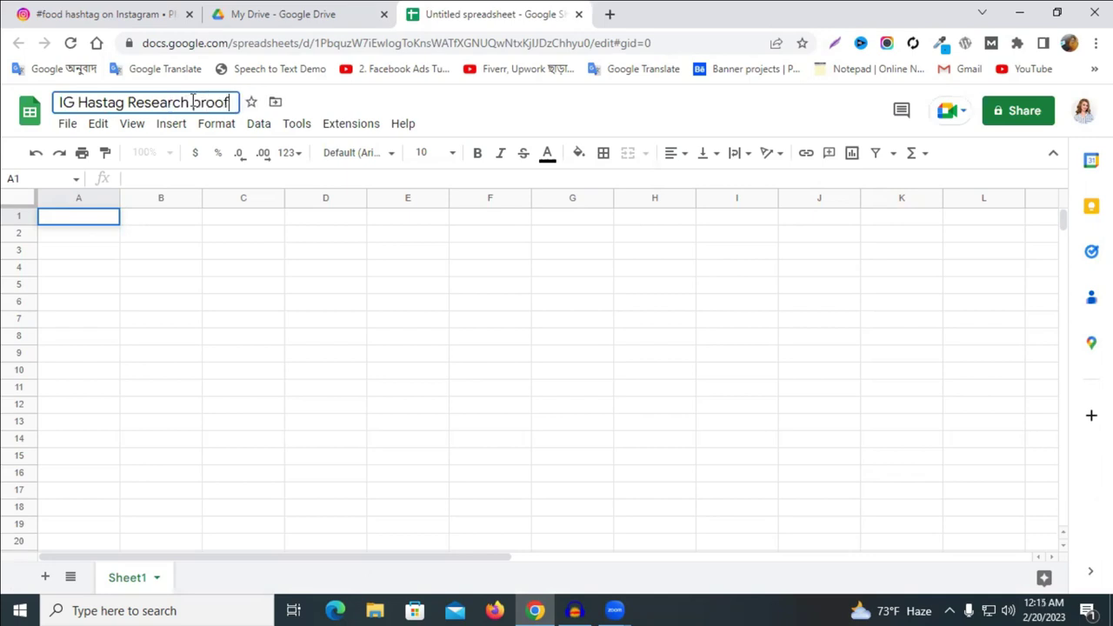
text(:)
Enter the header "NO" in cell A1 and narrow column A to fit it closely
click(65, 217)
double_click(66, 216)
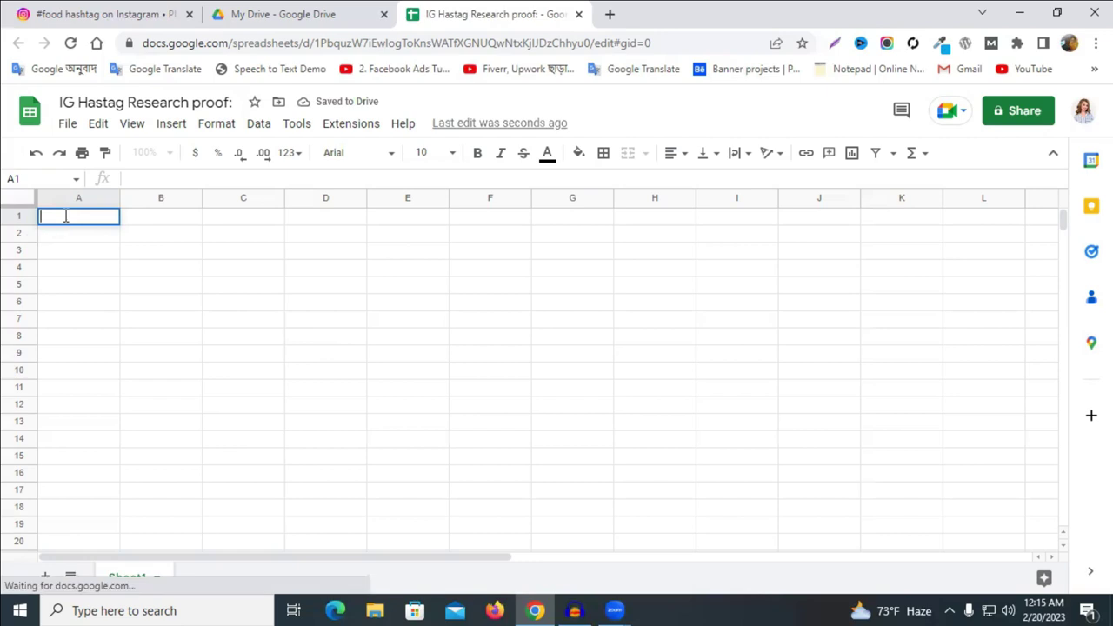
text(NO)
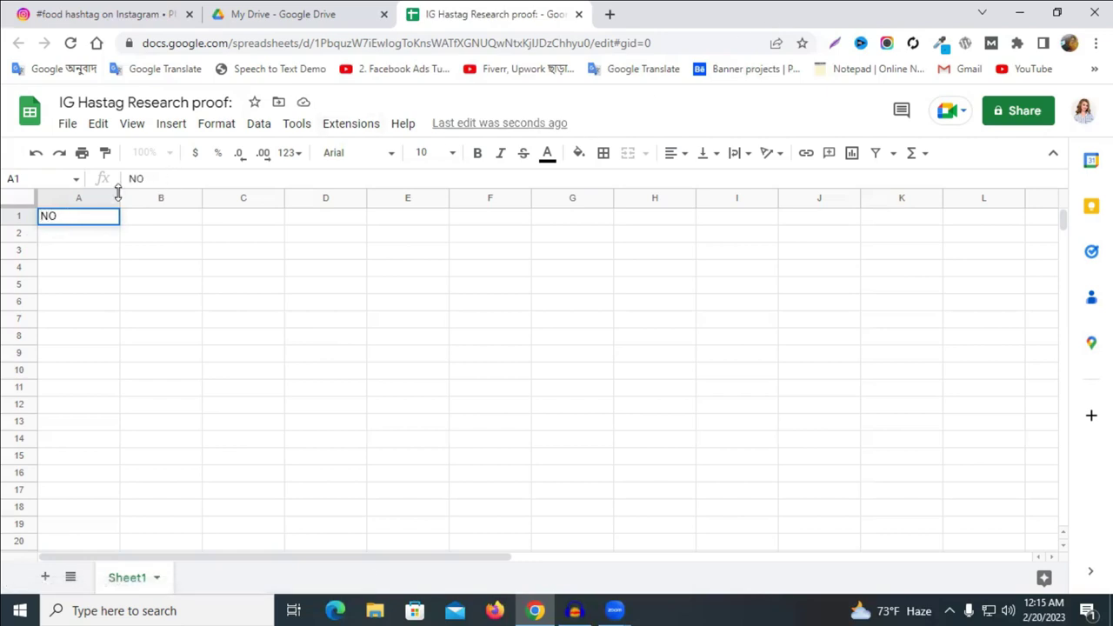
drag(101, 204, 73, 201)
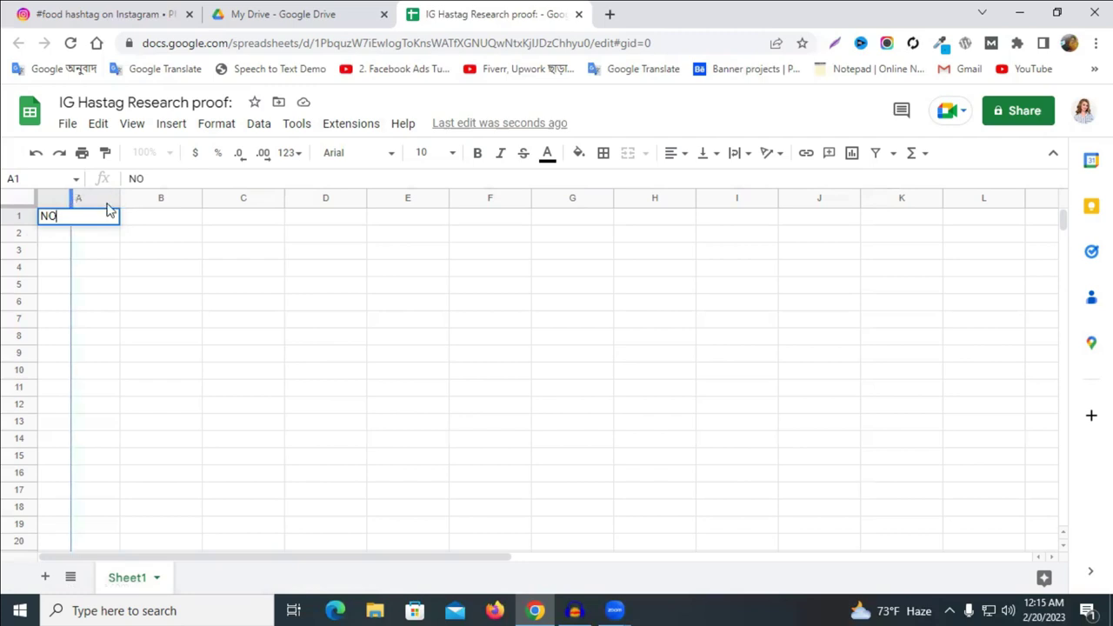
Widen column B and enter the header "Hastags" in cell B1
click(135, 216)
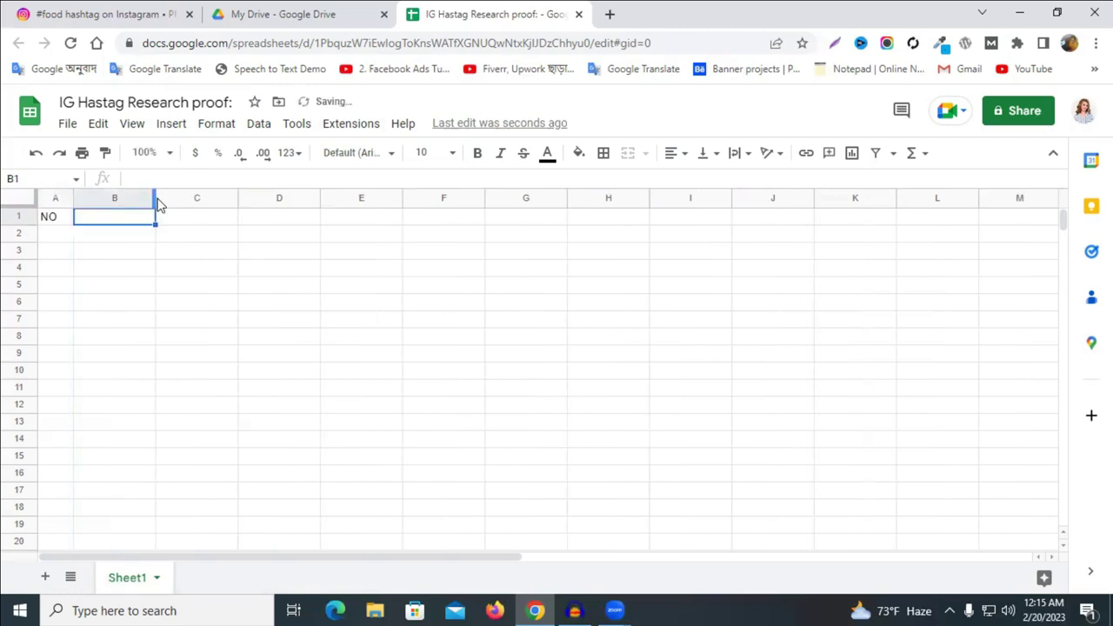
drag(155, 199, 202, 200)
double_click(117, 215)
text(Hastag)
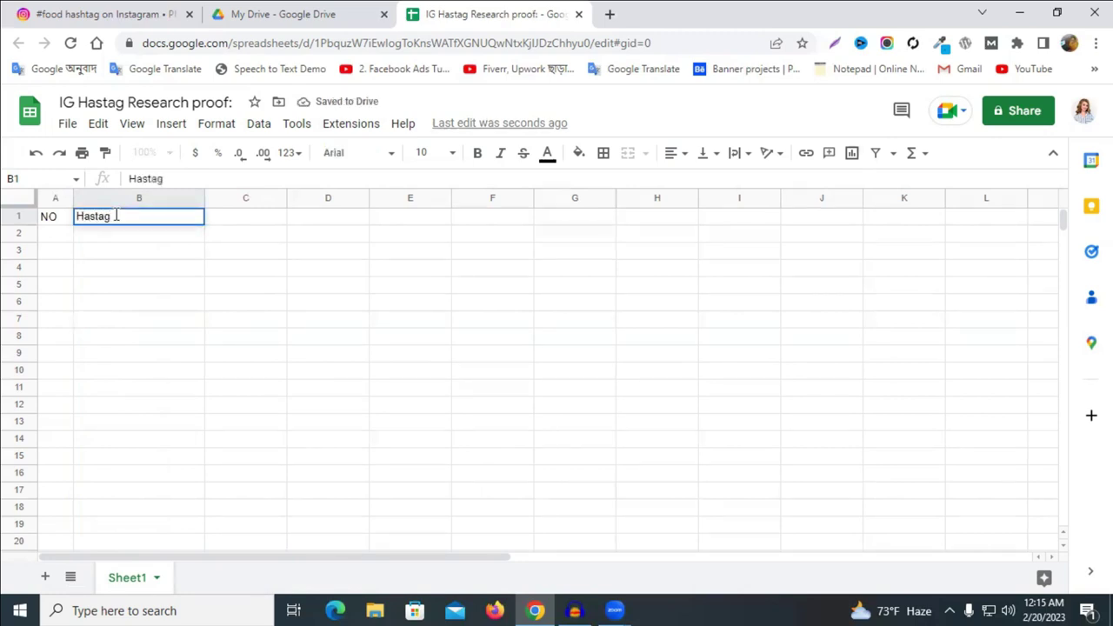
text(s)
key(Tab)
Widen column C to roughly match column B and enter the header "Posts" in cell C1
drag(285, 199, 339, 200)
double_click(249, 217)
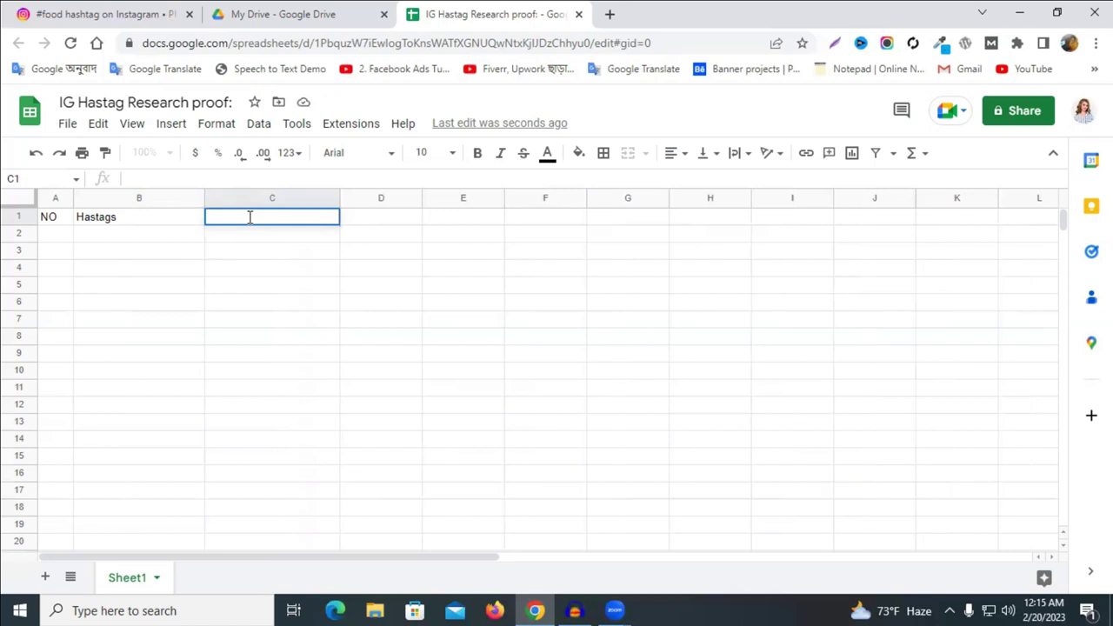
text(Posts)
Widen column D and enter the header "Search Volume" in cell D1
click(371, 220)
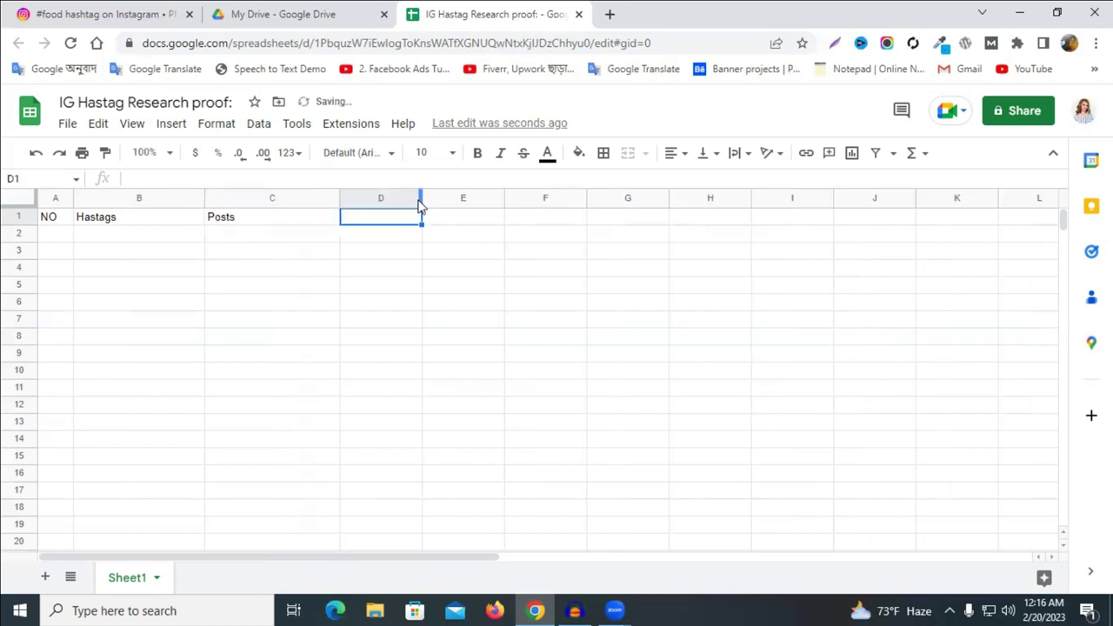
drag(421, 198, 461, 199)
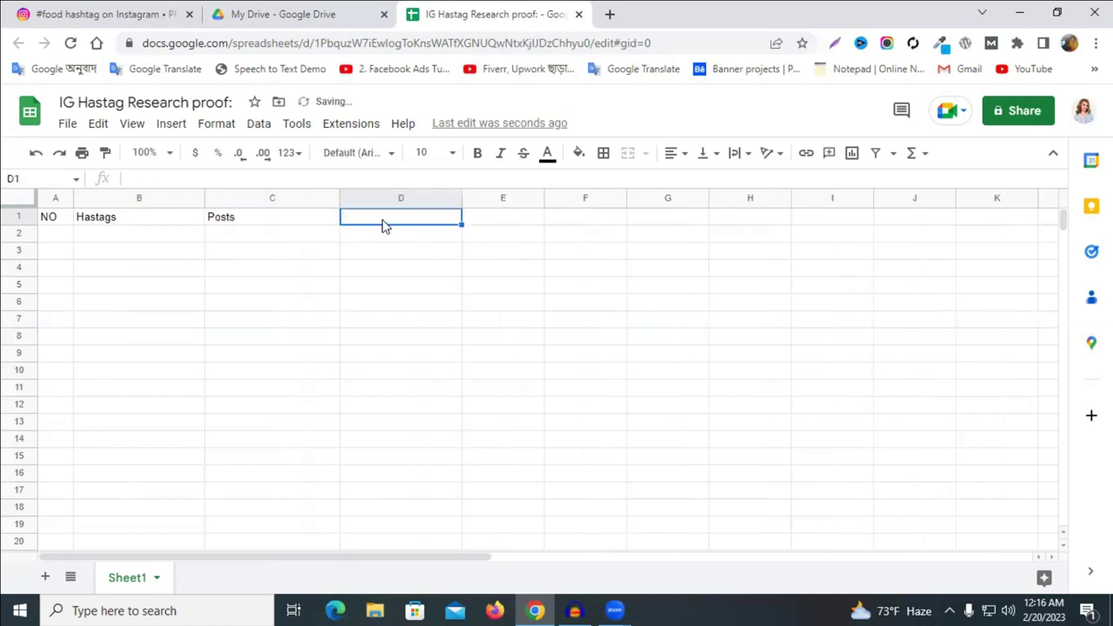
double_click(384, 221)
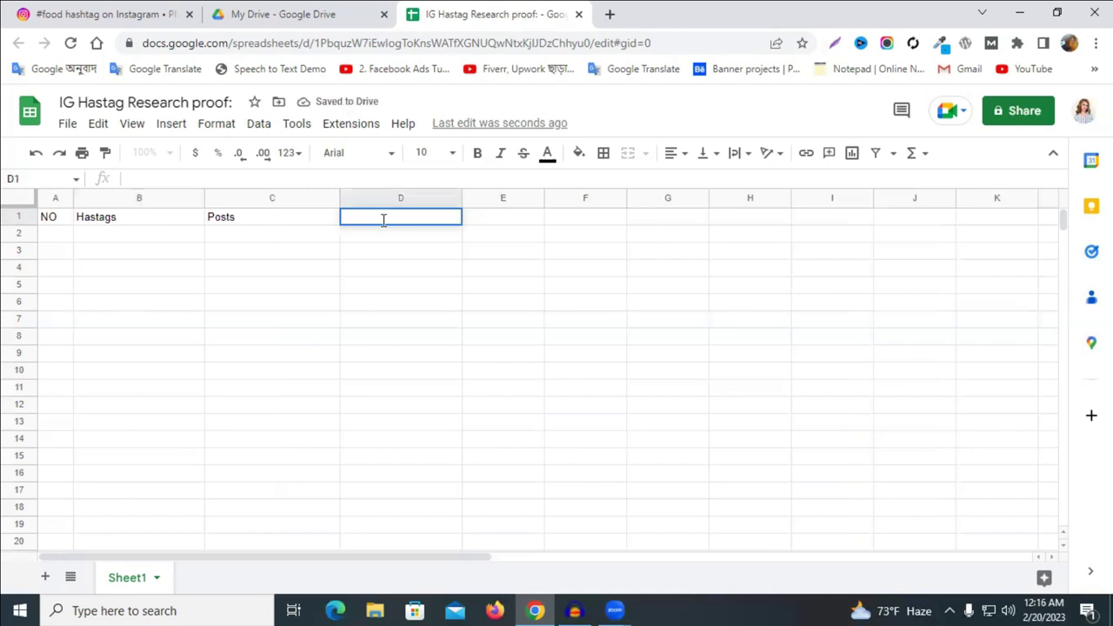
text(Ser)
text(a)
text(rc)
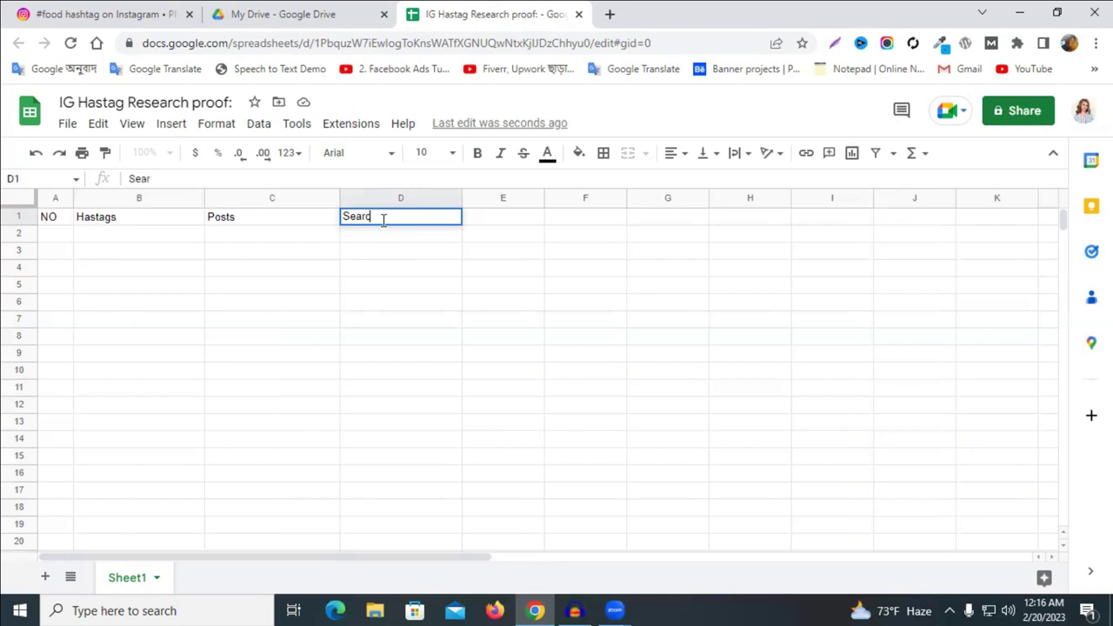
text(h Volume)
Widen column E and enter the header "Average CPC" in cell E1
drag(543, 198, 579, 198)
click(515, 217)
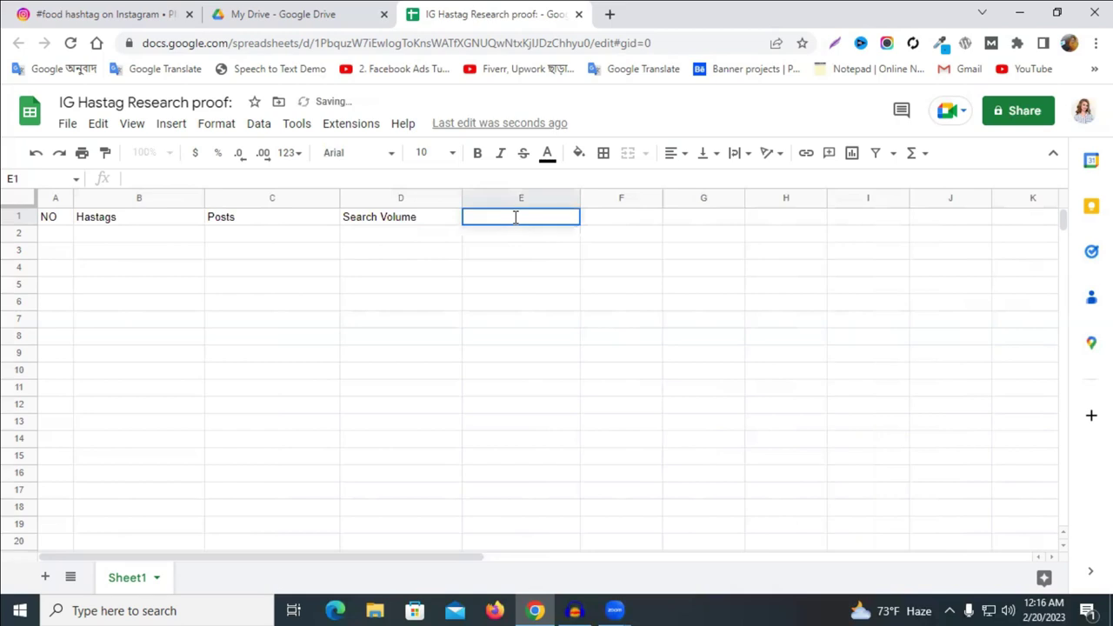
text(Abr)
key(BackSpace)
key(BackSpace)
text(vr)
key(BackSpace)
text(erage )
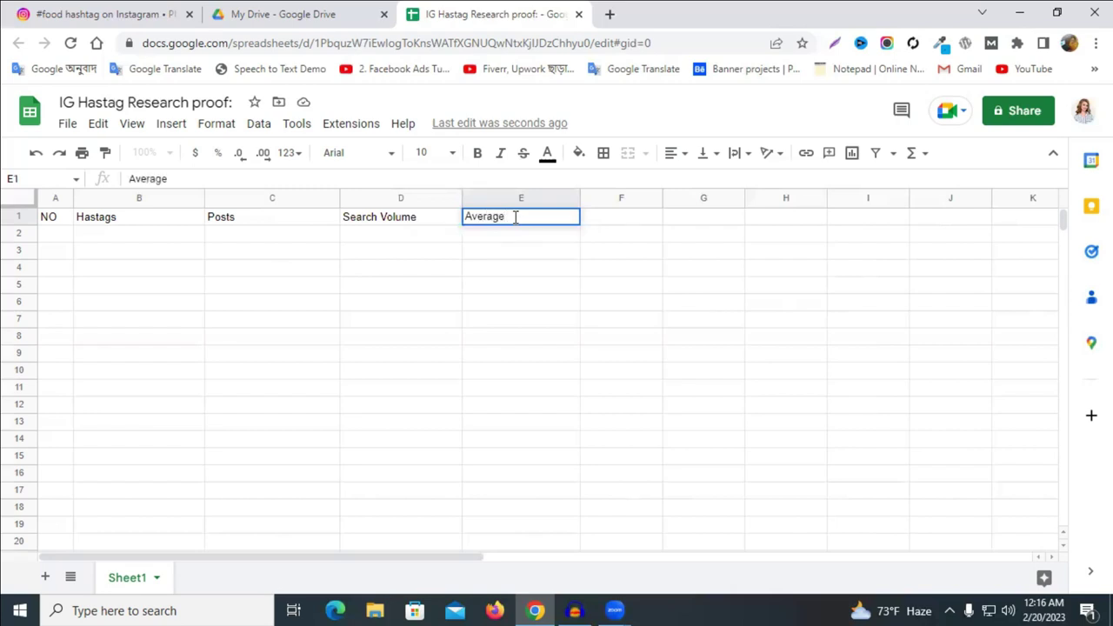
text(CPC)
key(Tab)
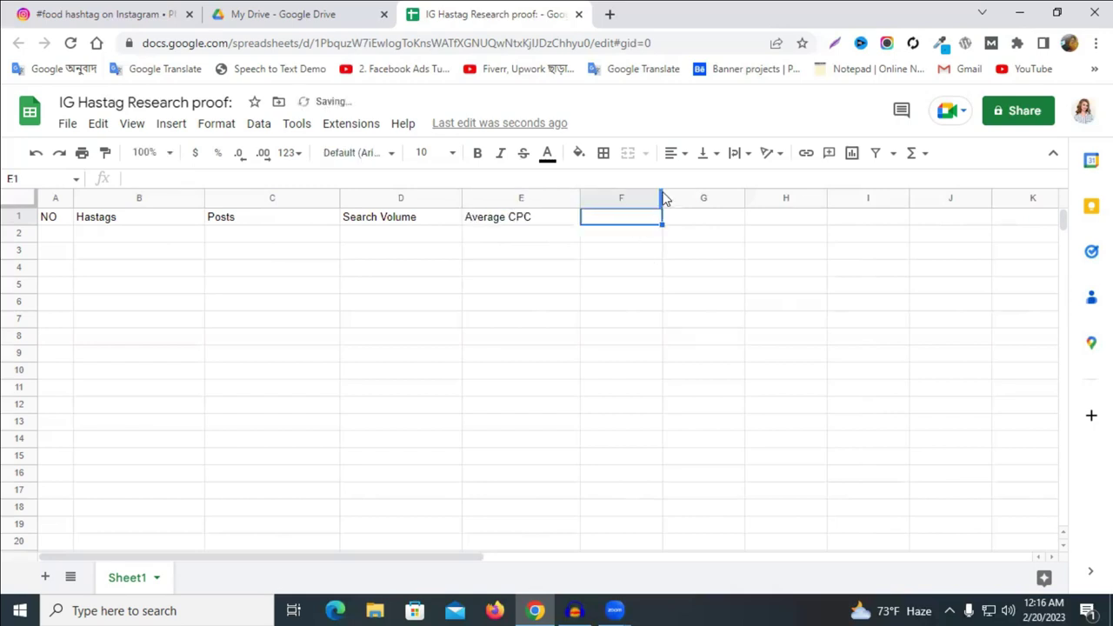
Widen column F and enter the header "Competitions" in cell F1
drag(660, 198, 707, 198)
click(765, 250)
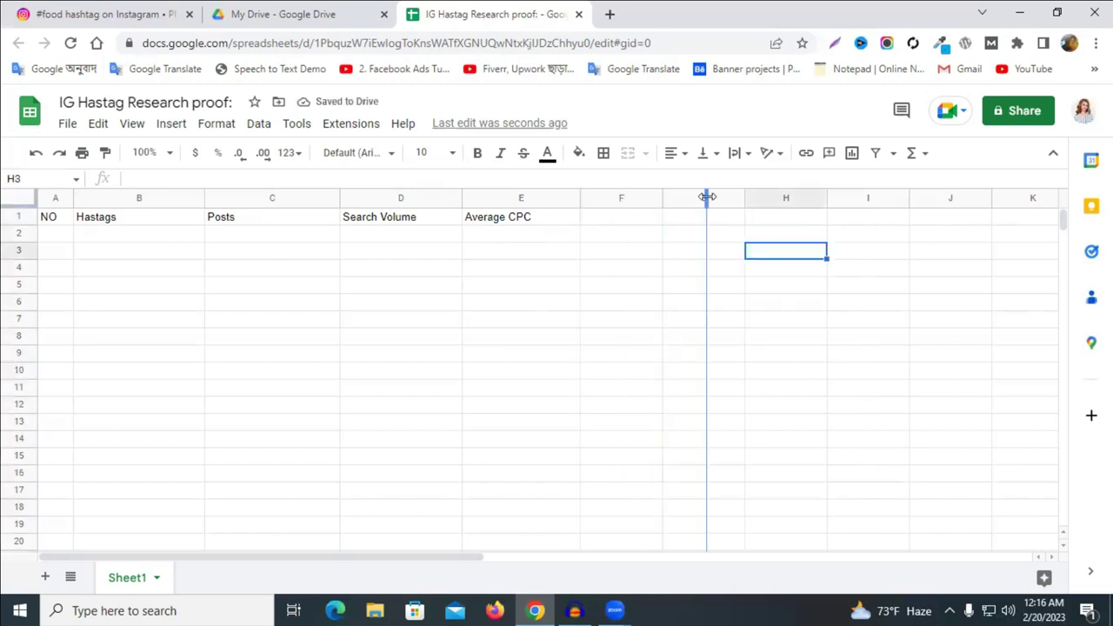
click(634, 218)
double_click(633, 217)
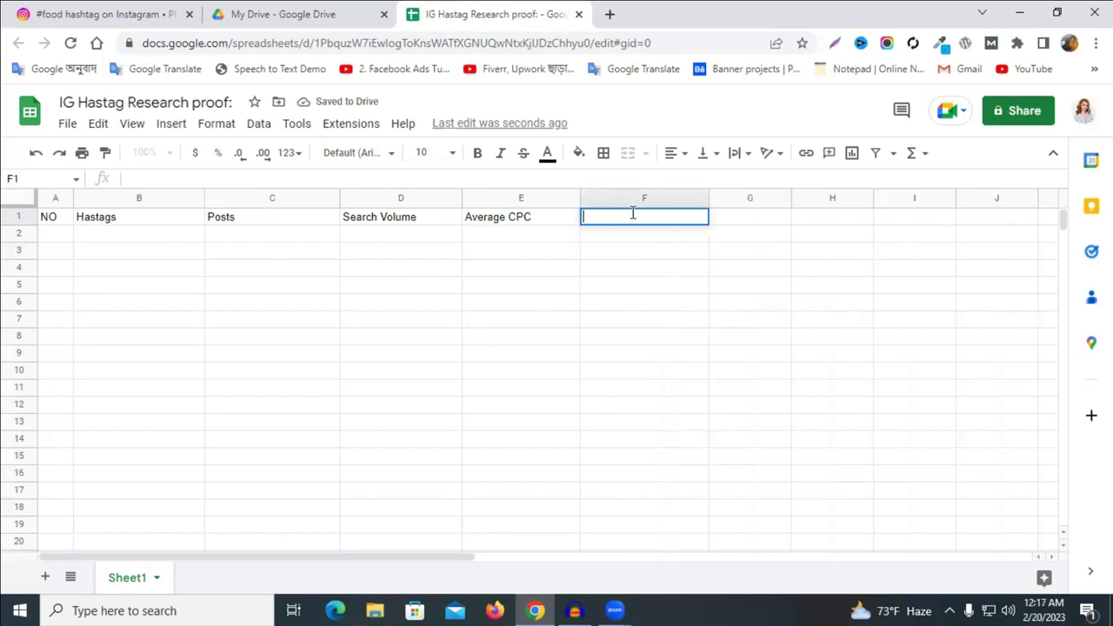
text(Compe)
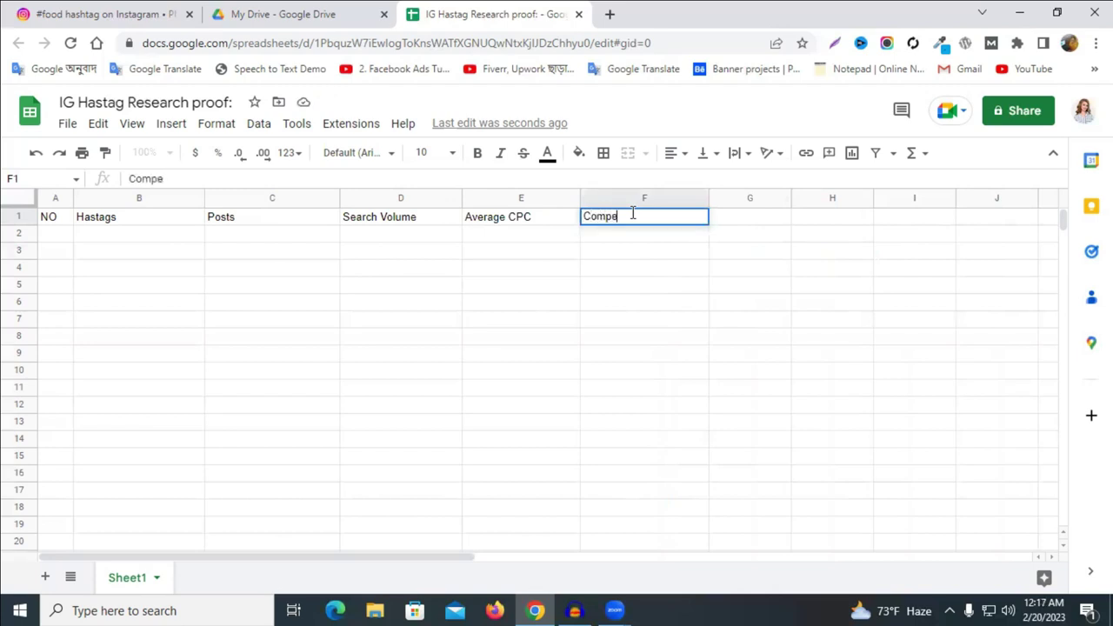
text(titions)
click(736, 267)
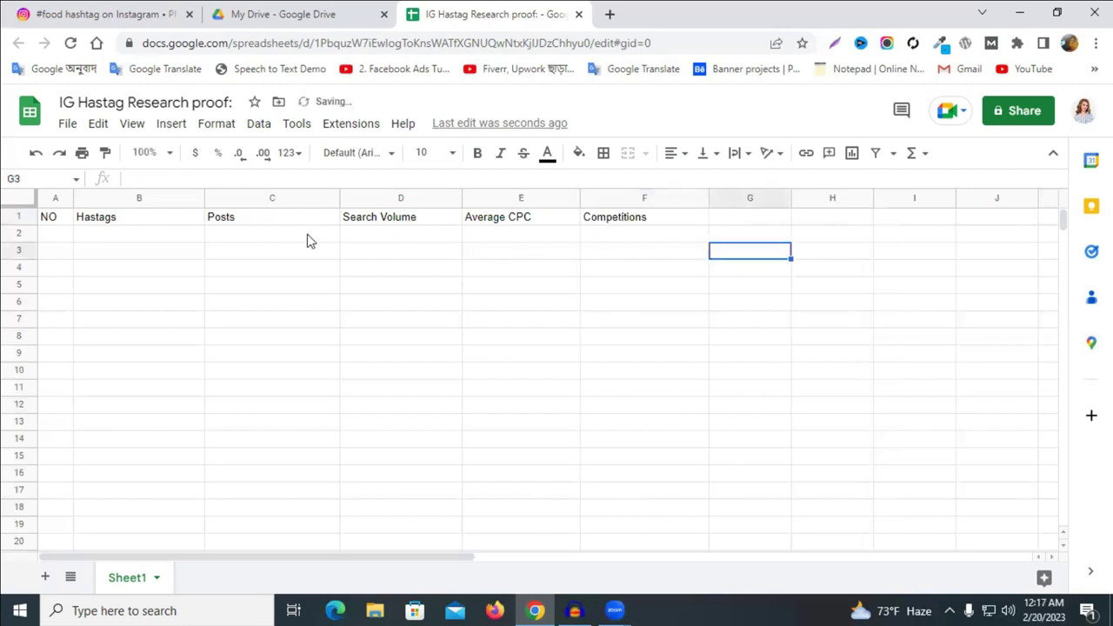
Format the whole header row 1 with font size 14 and a yellow fill
click(18, 216)
click(452, 153)
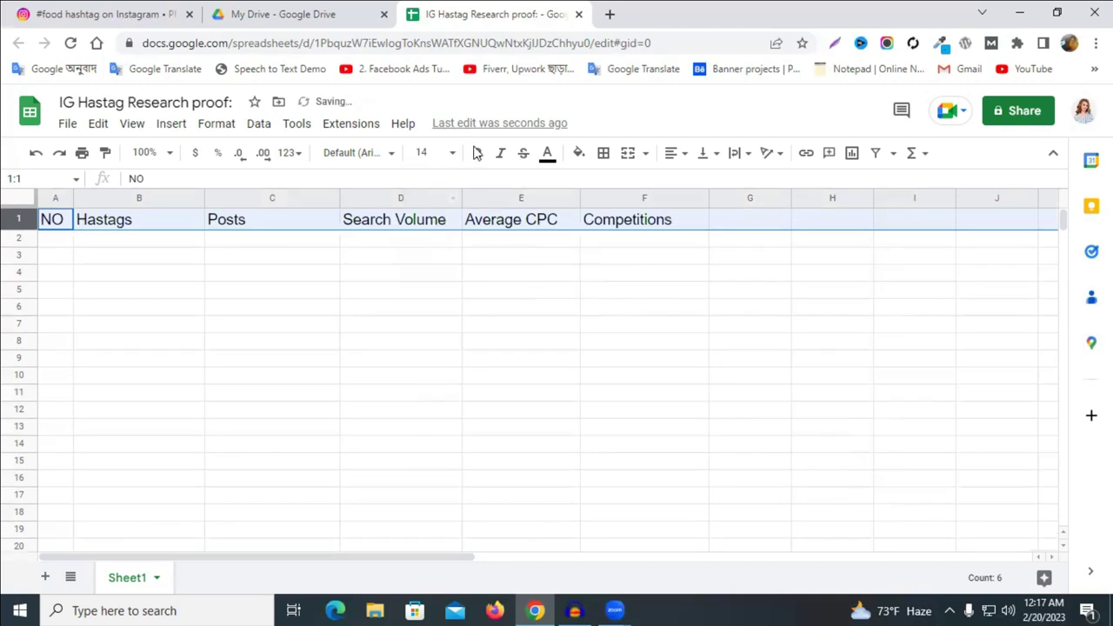
click(578, 153)
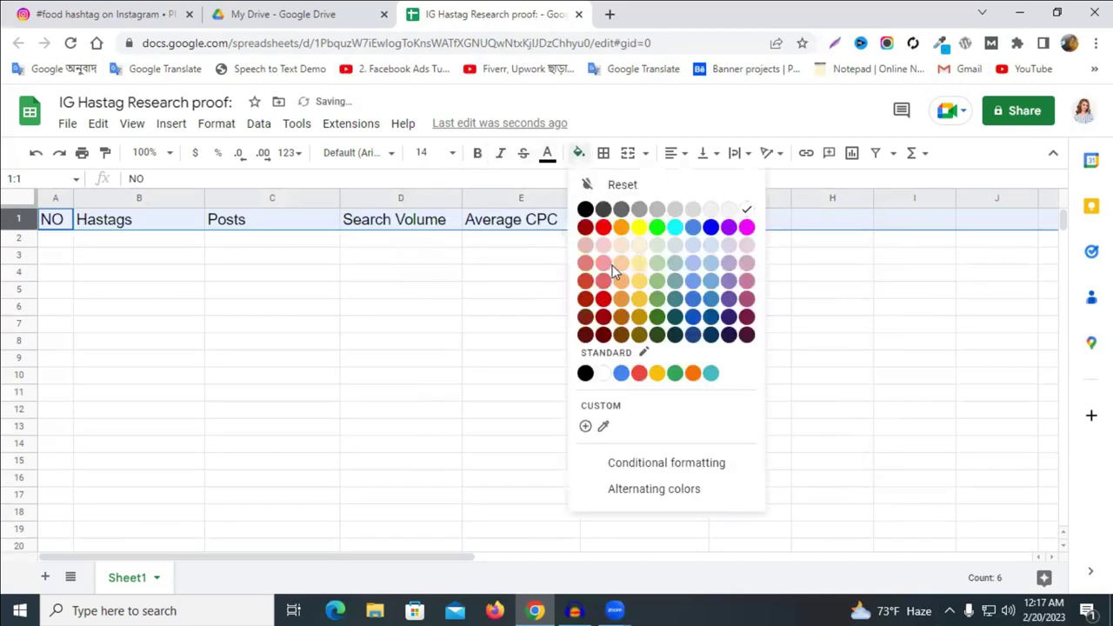
click(639, 228)
click(504, 327)
Widen the Search Volume and Average CPC columns to give the enlarged headers more room
drag(461, 197, 488, 197)
drag(607, 199, 668, 197)
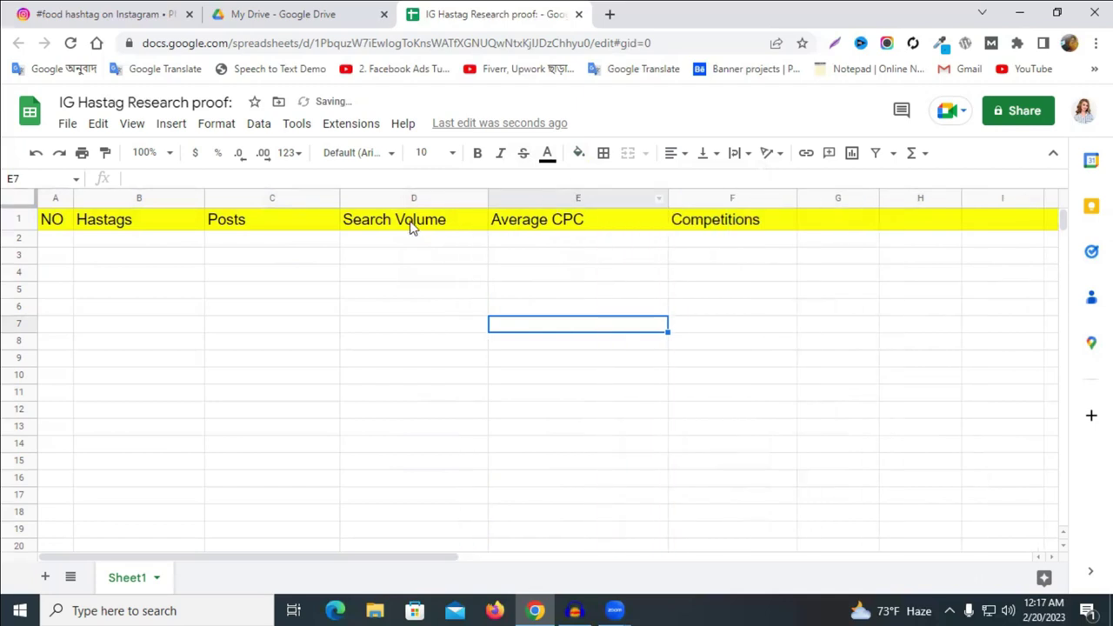
Widen column G and enter the header "Screenshot link" in cell G1
drag(878, 193, 961, 193)
click(846, 220)
double_click(846, 220)
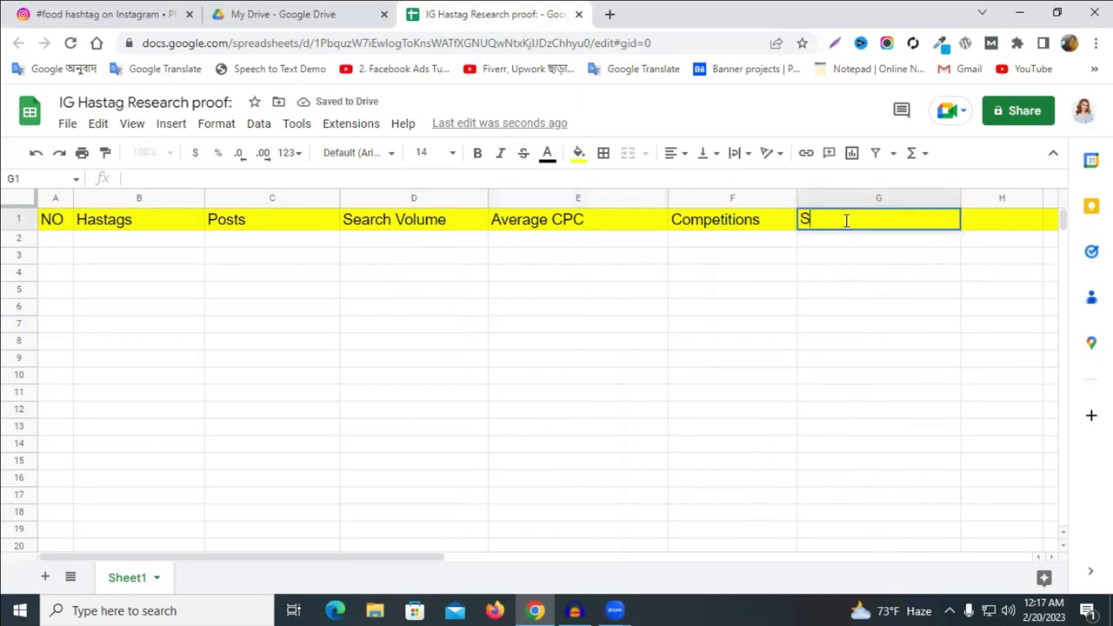
text(Screenshot link)
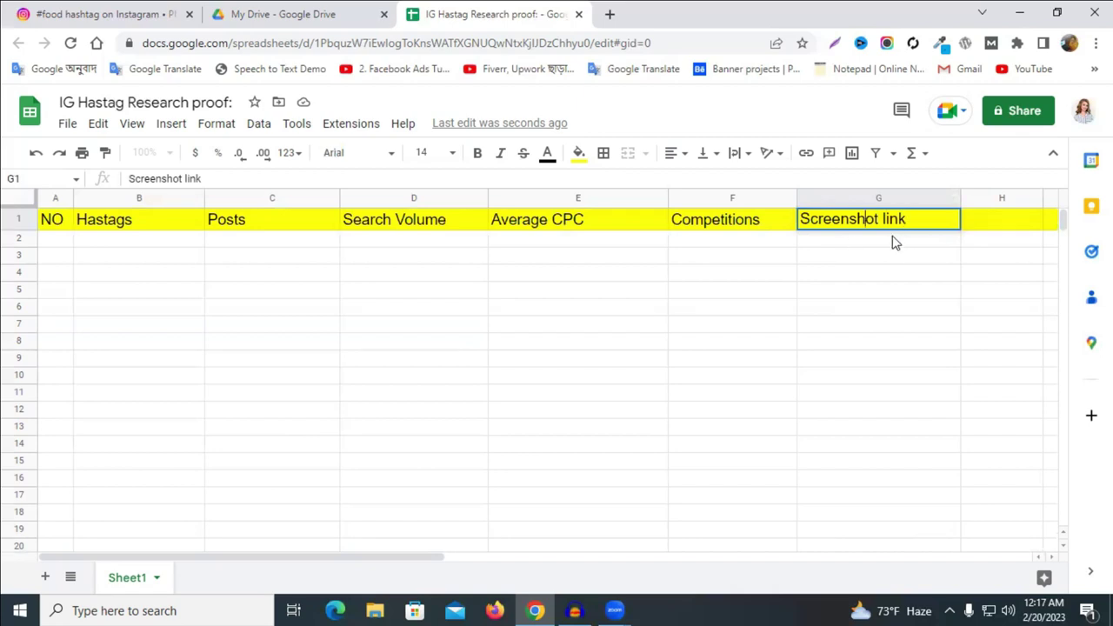
click(877, 260)
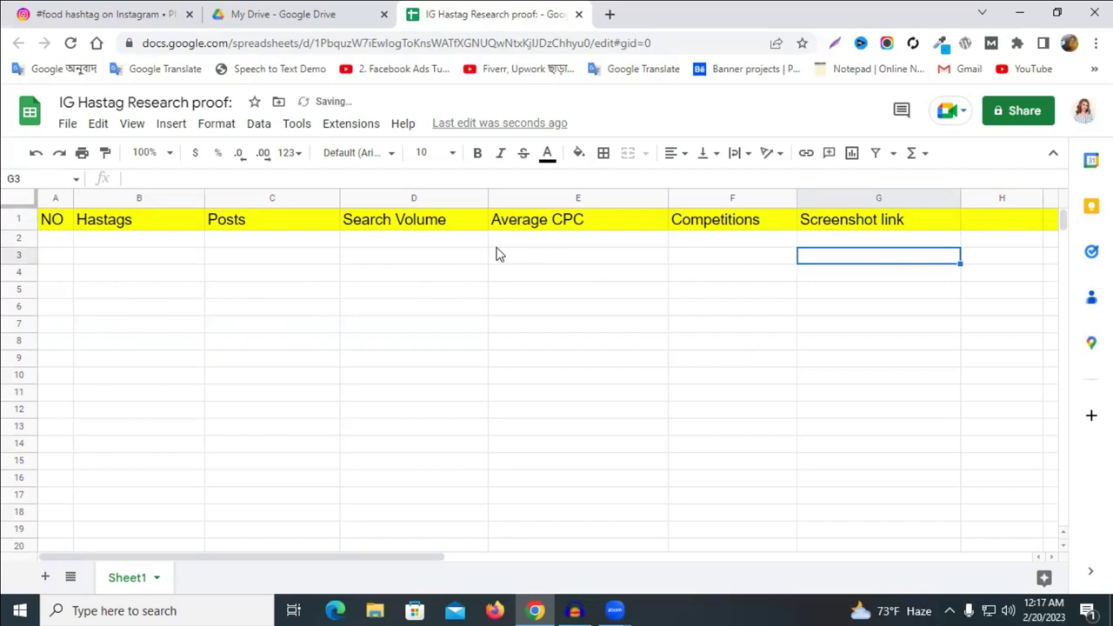
Number the rows under NO by entering 1 and 2 in A2:A3 and filling the series down to A25
click(50, 239)
text(1)
key(Return)
text(2)
click(117, 269)
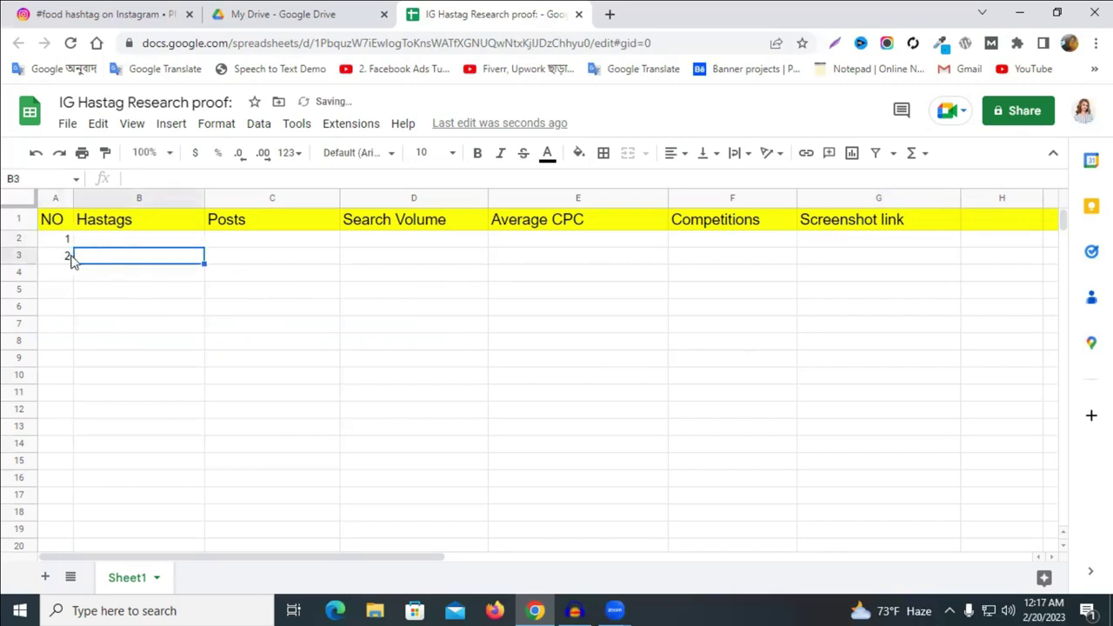
drag(59, 238, 60, 259)
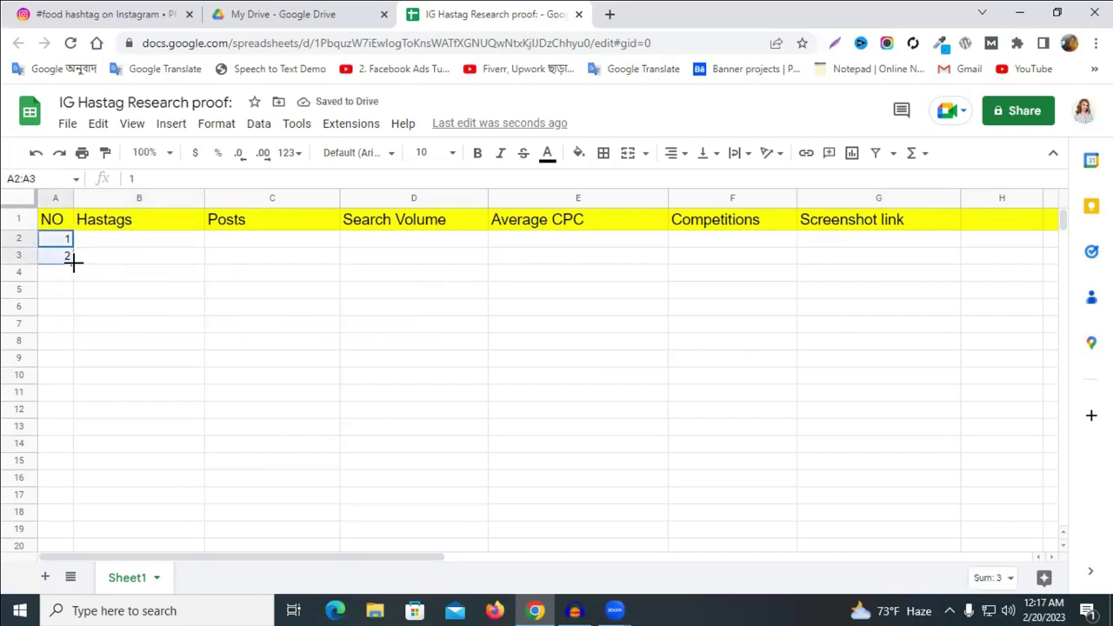
drag(72, 260, 226, 441)
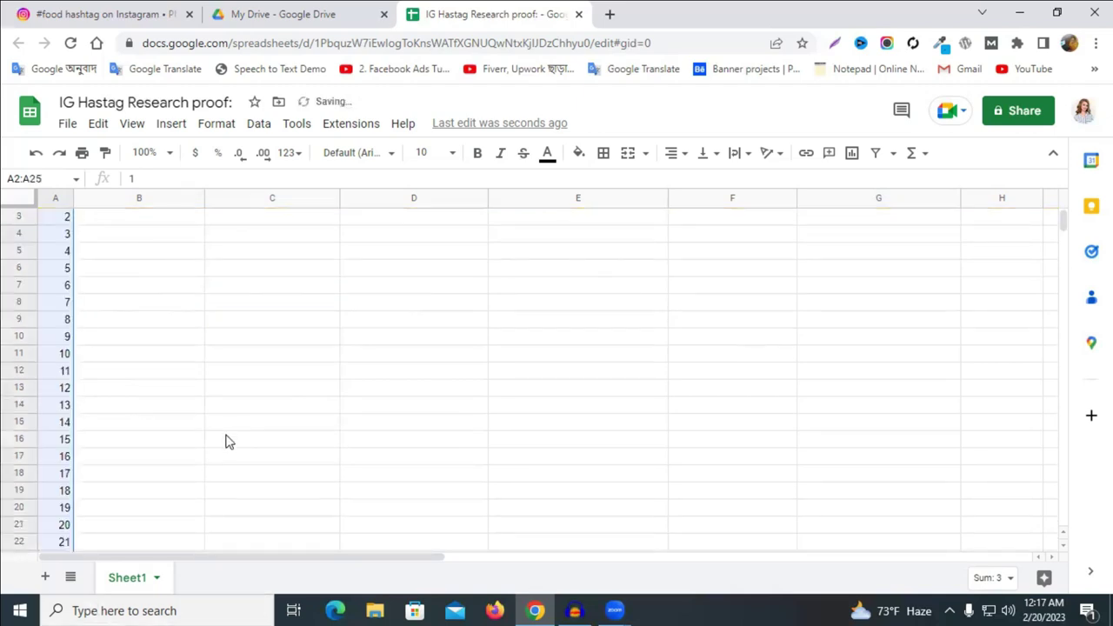
click(232, 433)
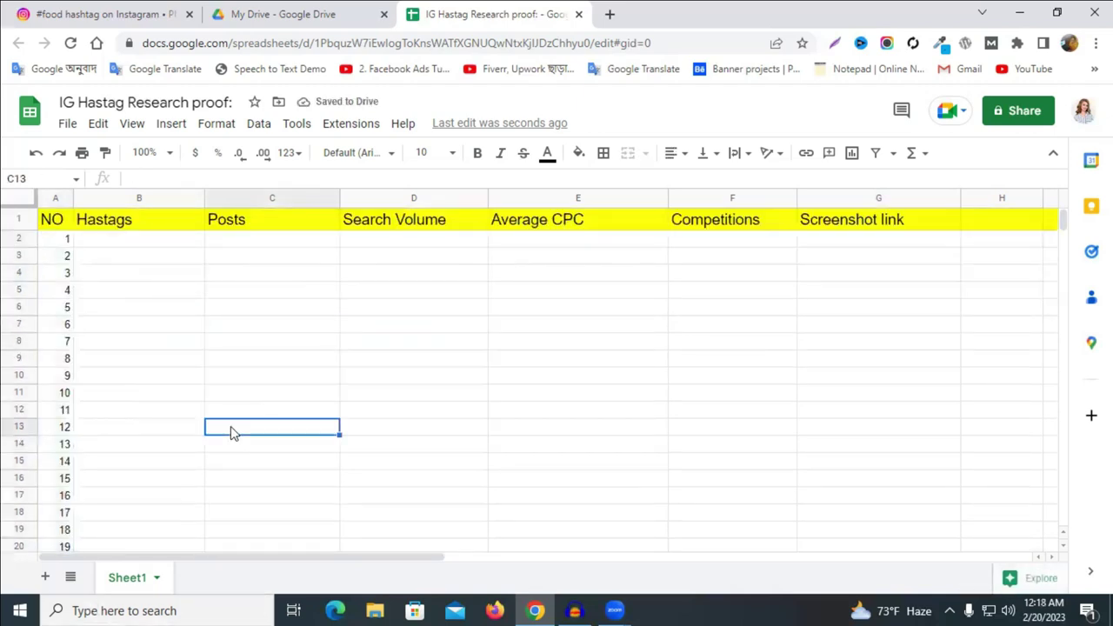
click(254, 391)
click(389, 318)
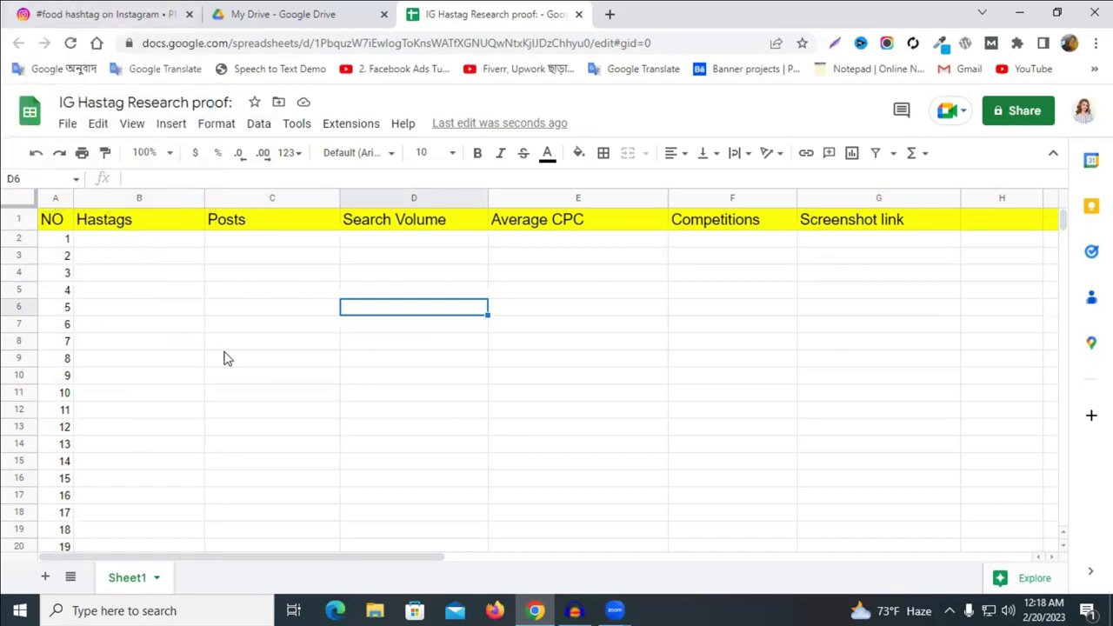
Switch to the open Instagram #food page and copy the hashtag from its heading
click(87, 9)
scroll(243, 274, up, 4)
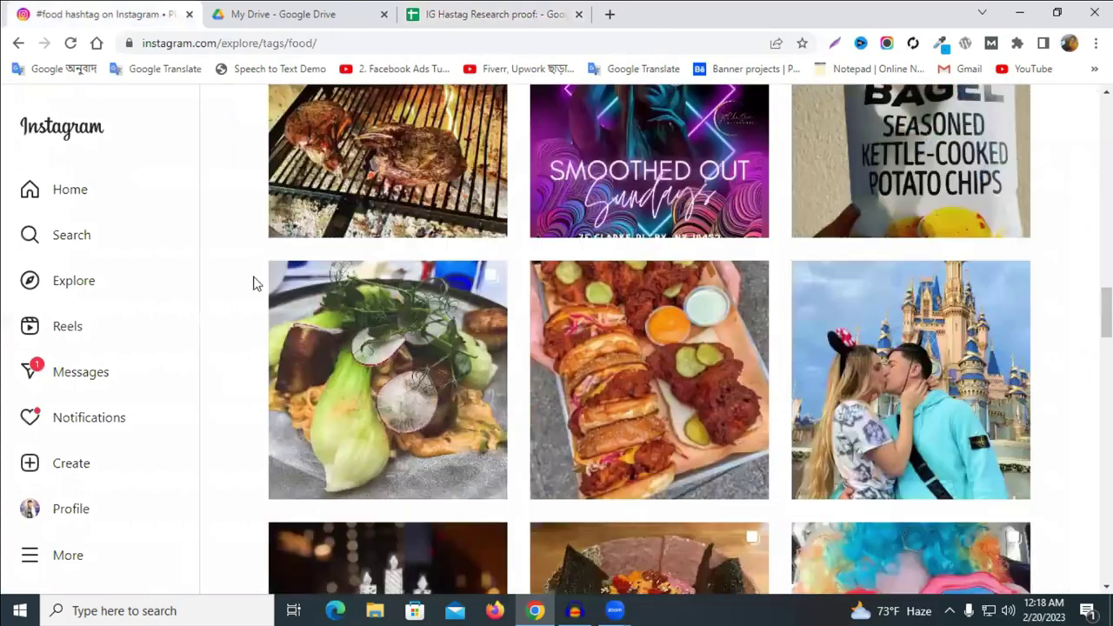
scroll(254, 285, up, 10)
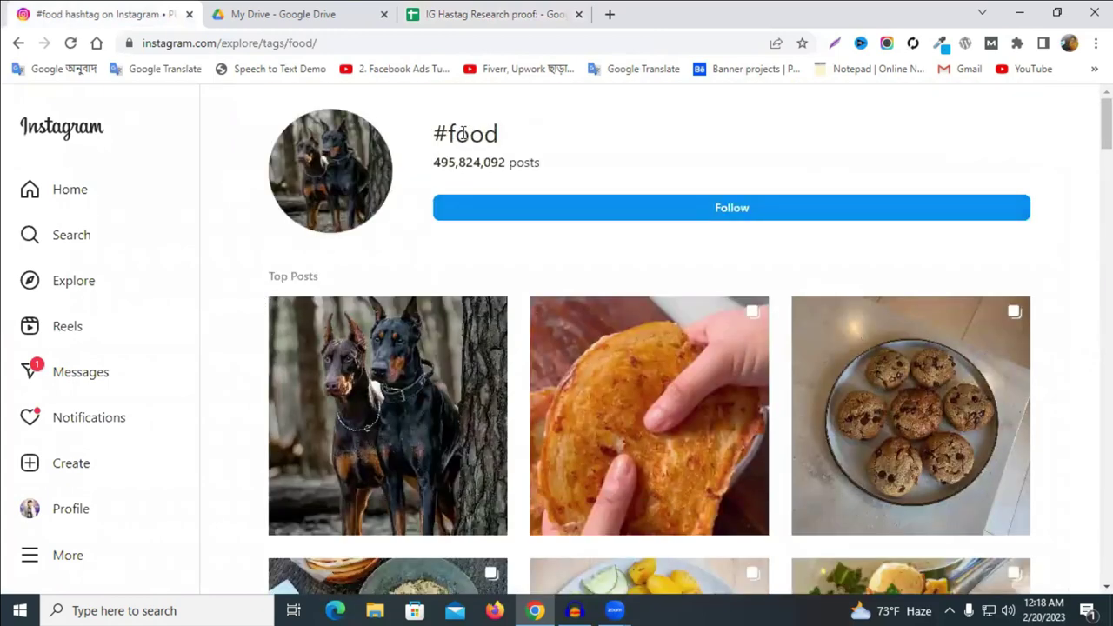
drag(434, 164, 509, 165)
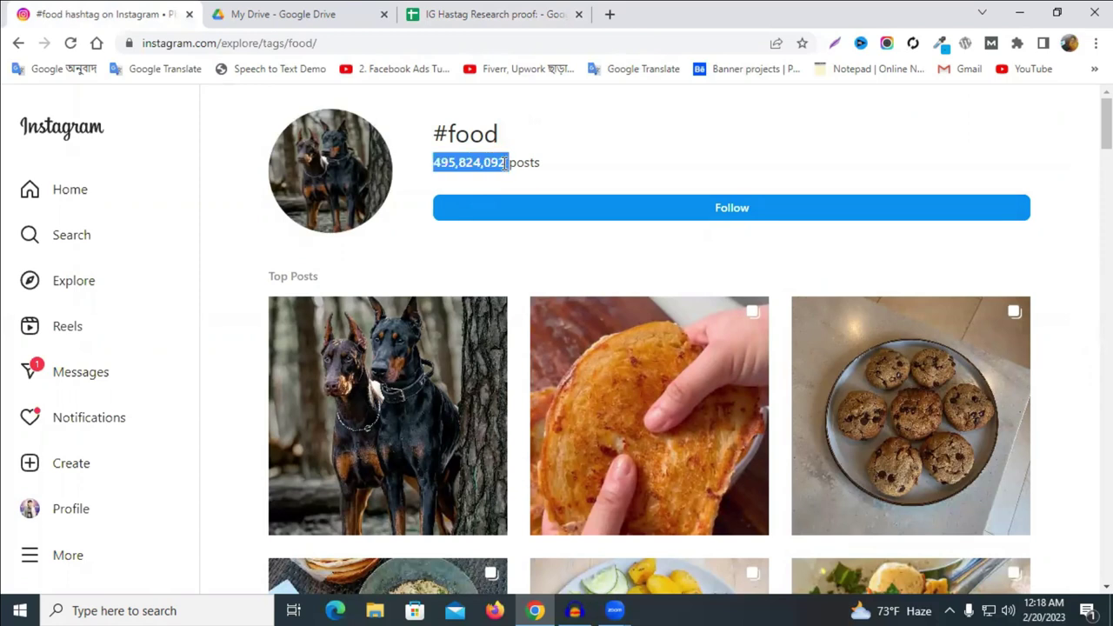
triple_click(469, 164)
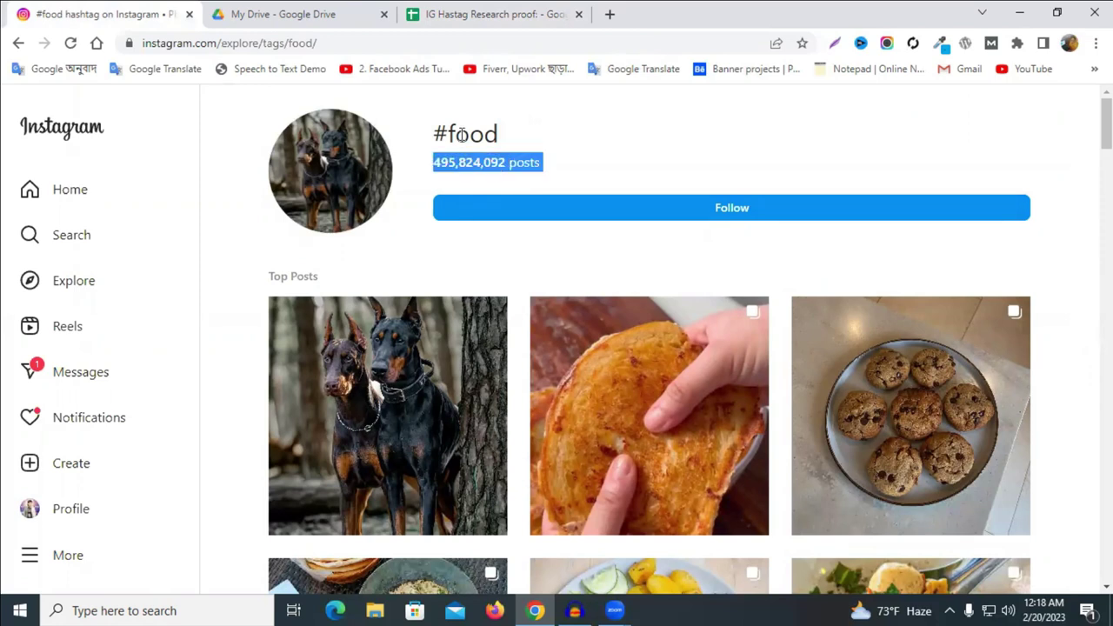
triple_click(462, 133)
right_click(461, 134)
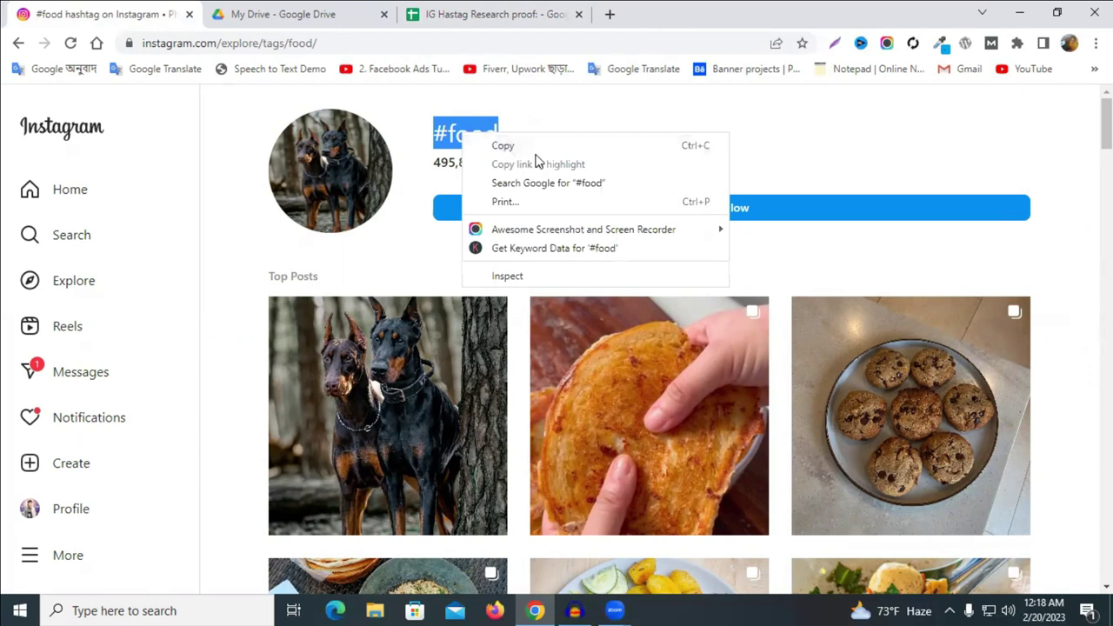
click(518, 146)
Switch back to the IG Hastag Research spreadsheet and paste the copied hashtag into cell B2
click(476, 13)
click(130, 243)
double_click(131, 243)
right_click(130, 243)
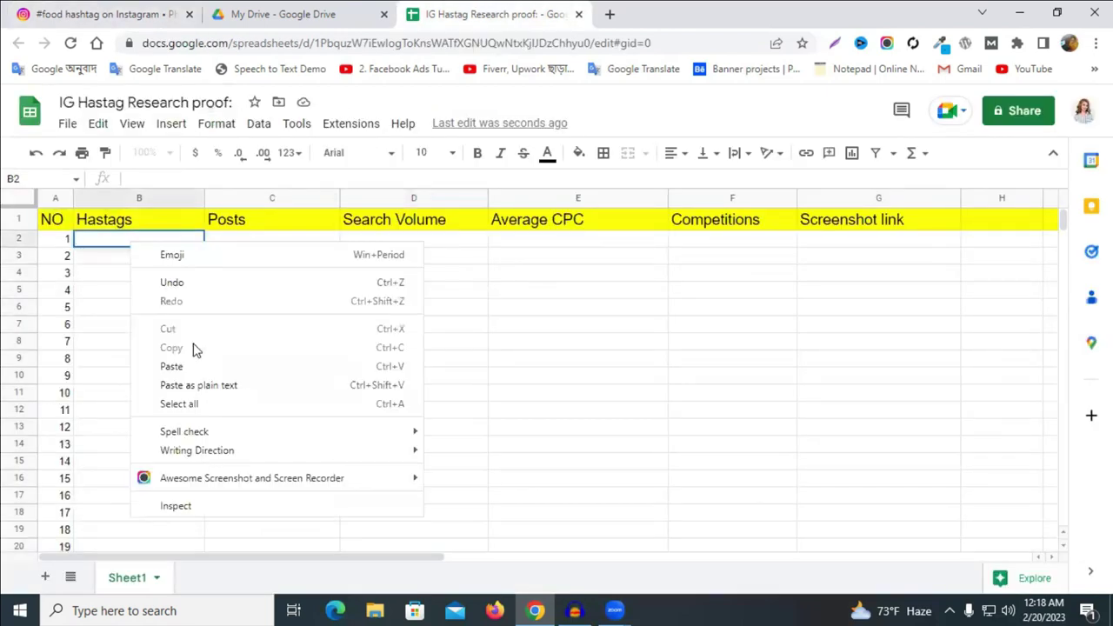
click(357, 365)
click(343, 342)
click(241, 288)
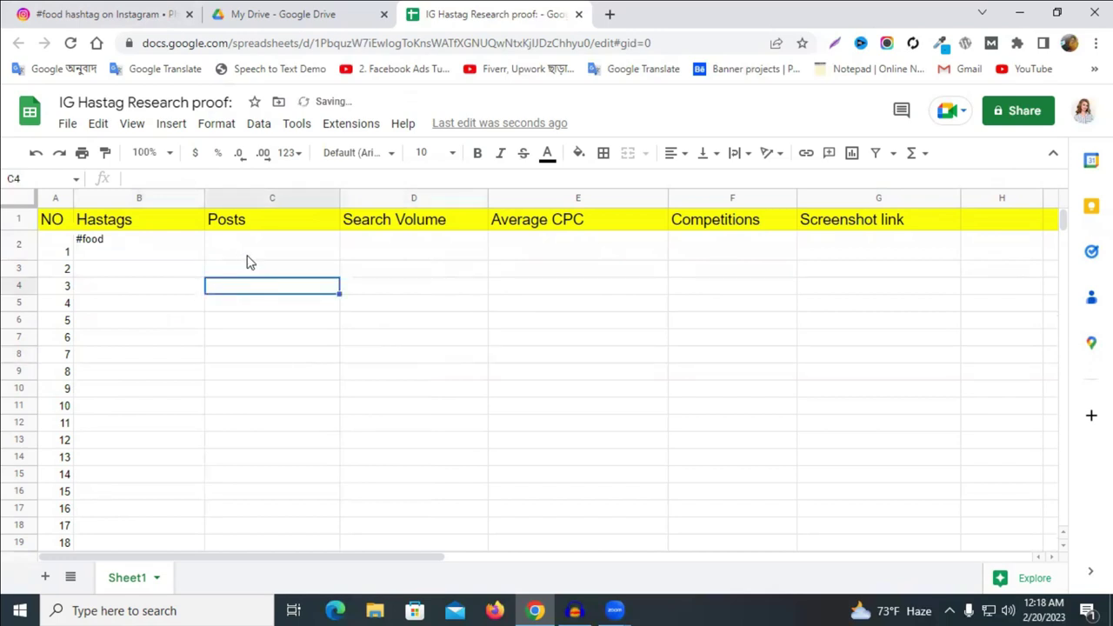
click(609, 14)
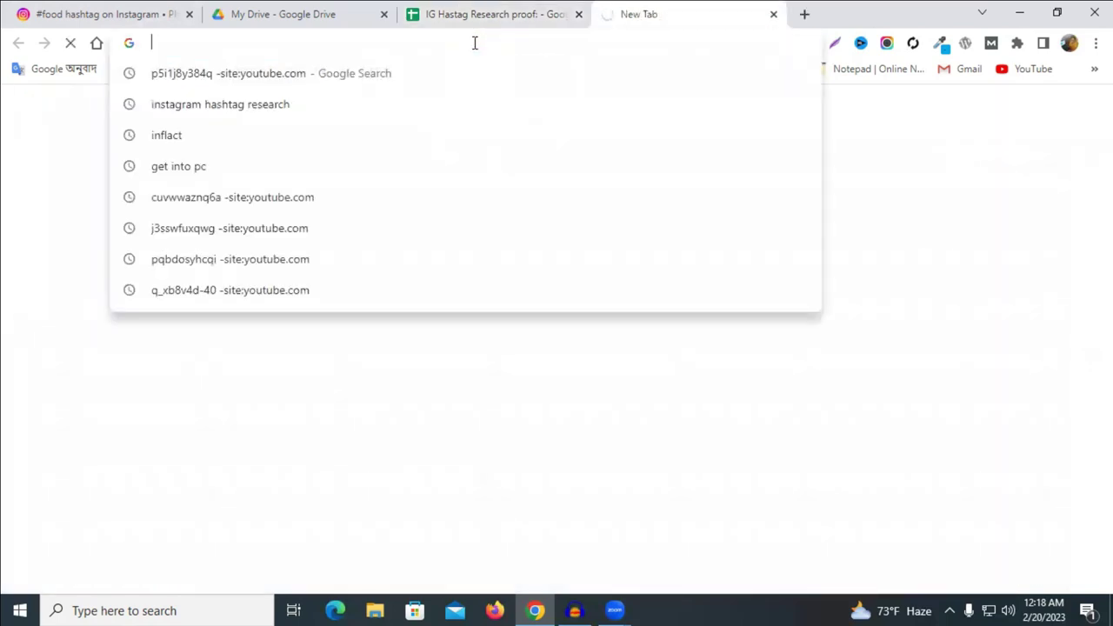
text(instagram.com)
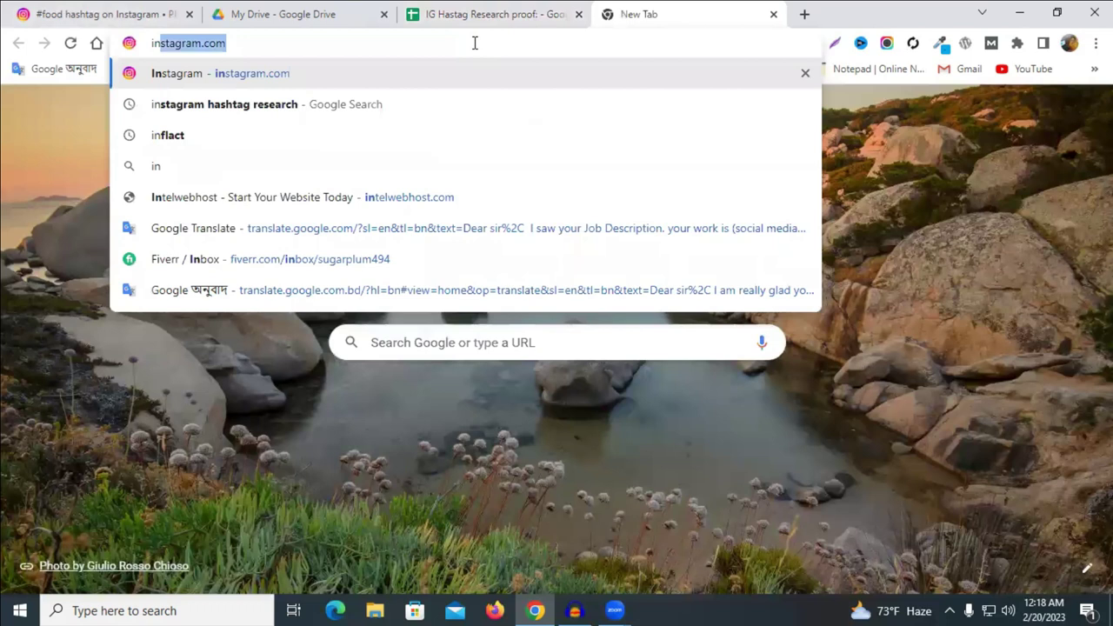
key(Return)
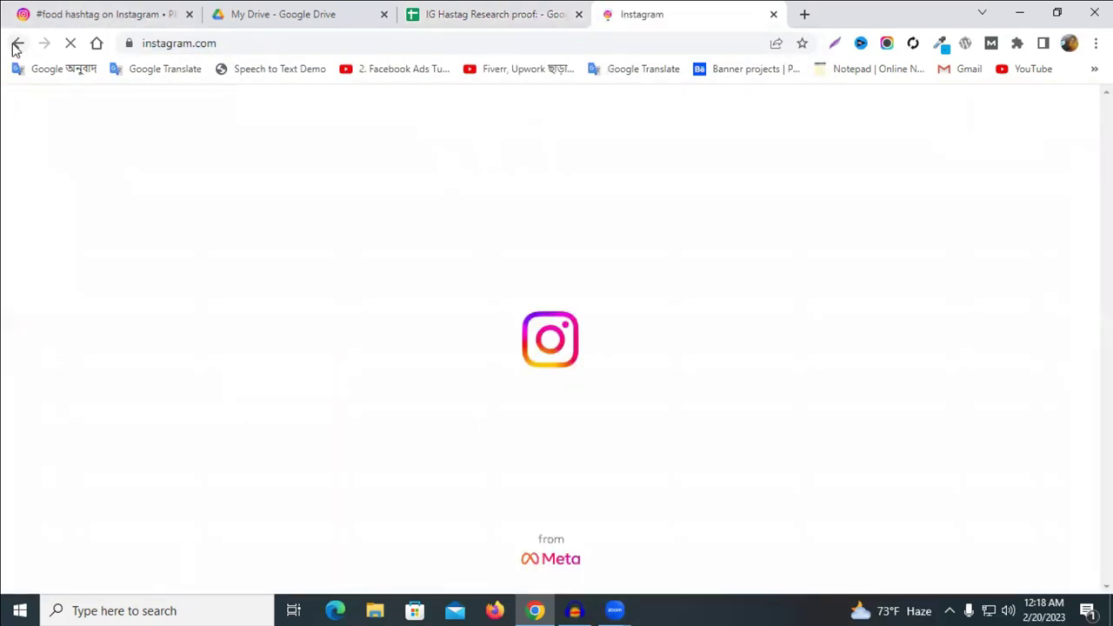
click(18, 43)
Search Google for "instagram hashtag research" in a new browser tab
click(281, 42)
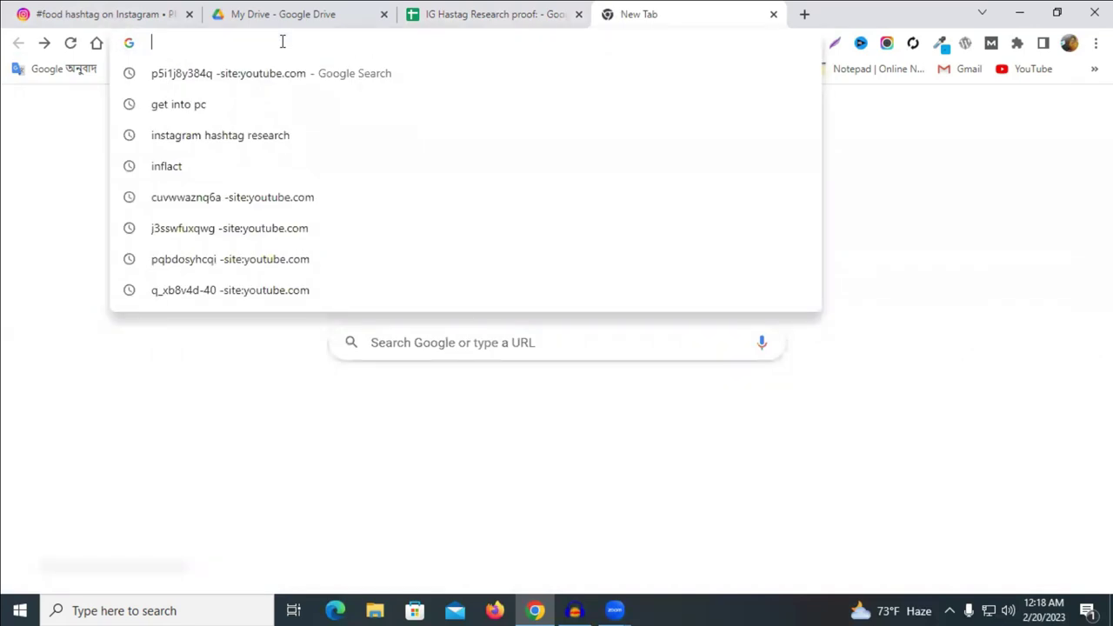
text(in)
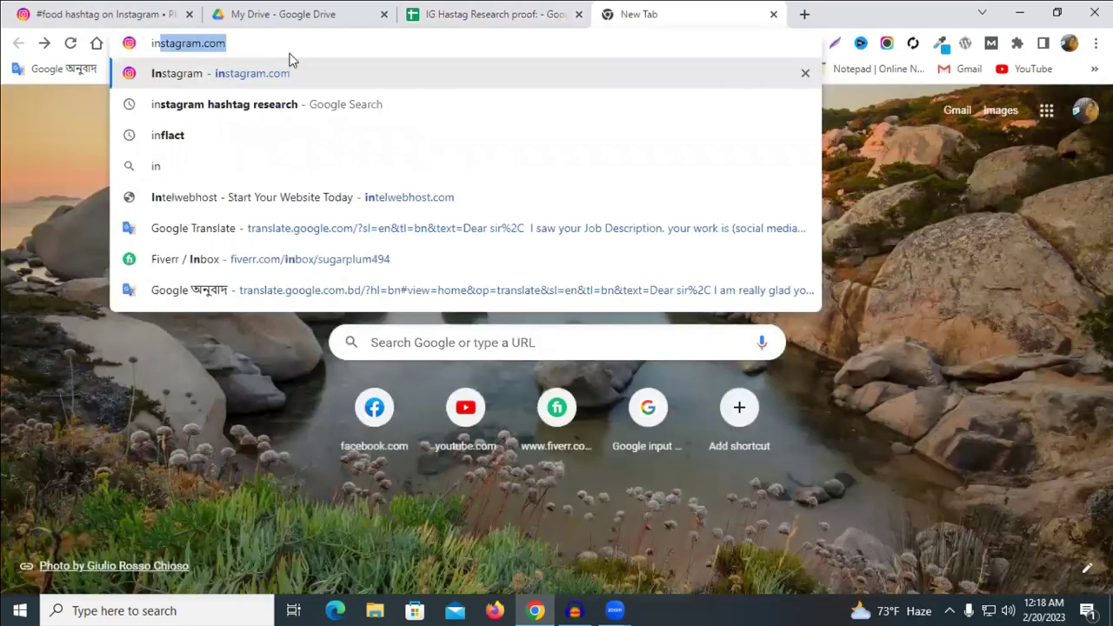
key(Down)
key(Return)
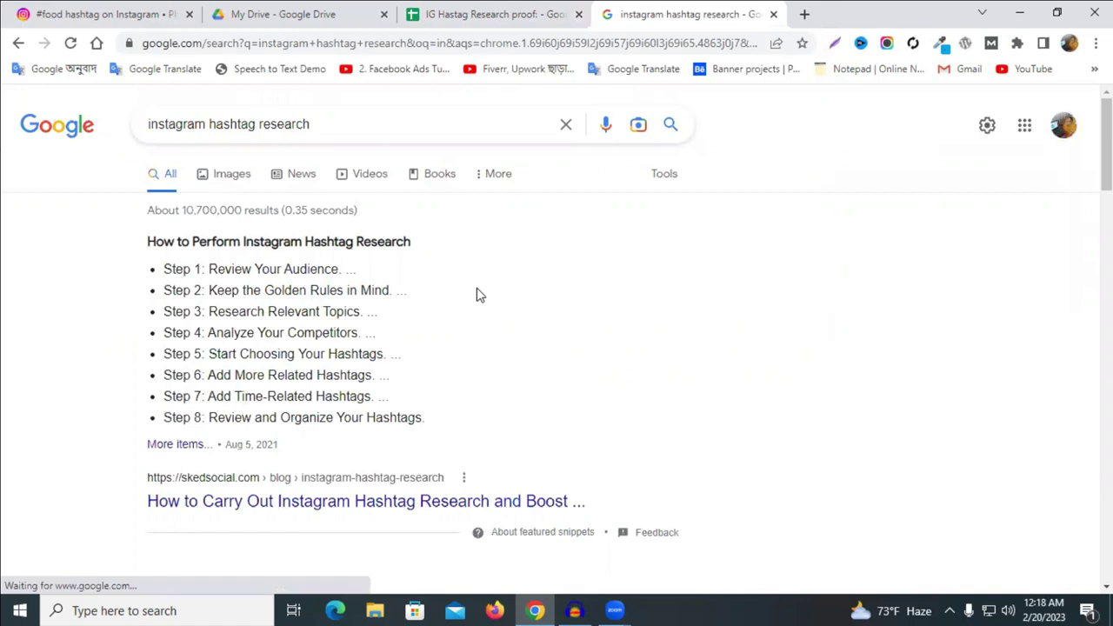
Find the Inflact "Best Hashtag Generator for Instagram" search result and open it in a new browser tab
scroll(476, 295, down, 4)
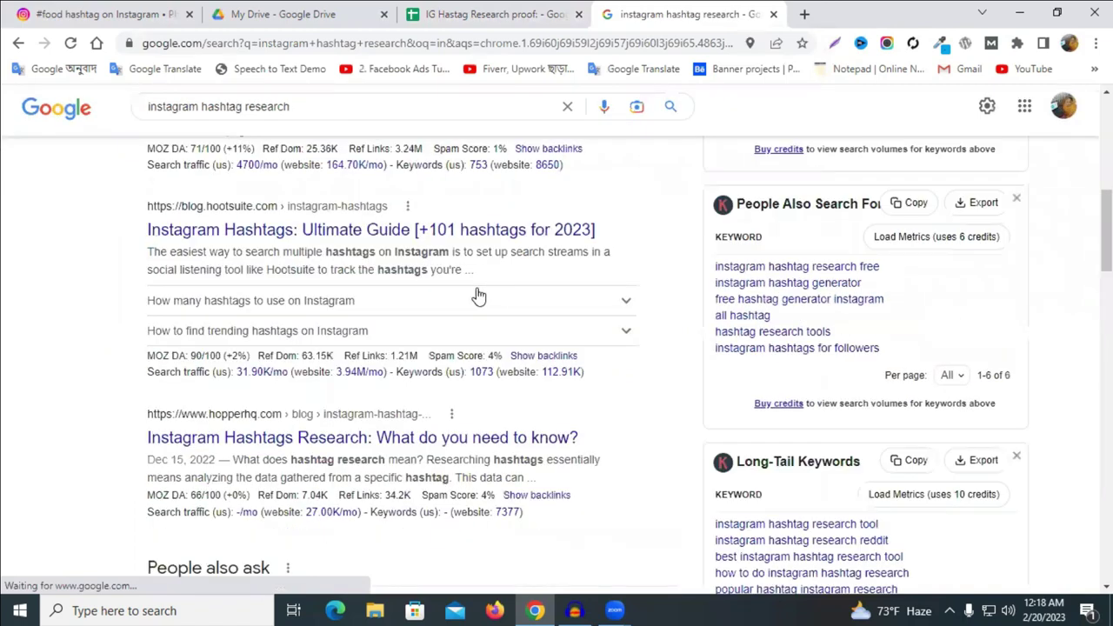
scroll(477, 296, down, 3)
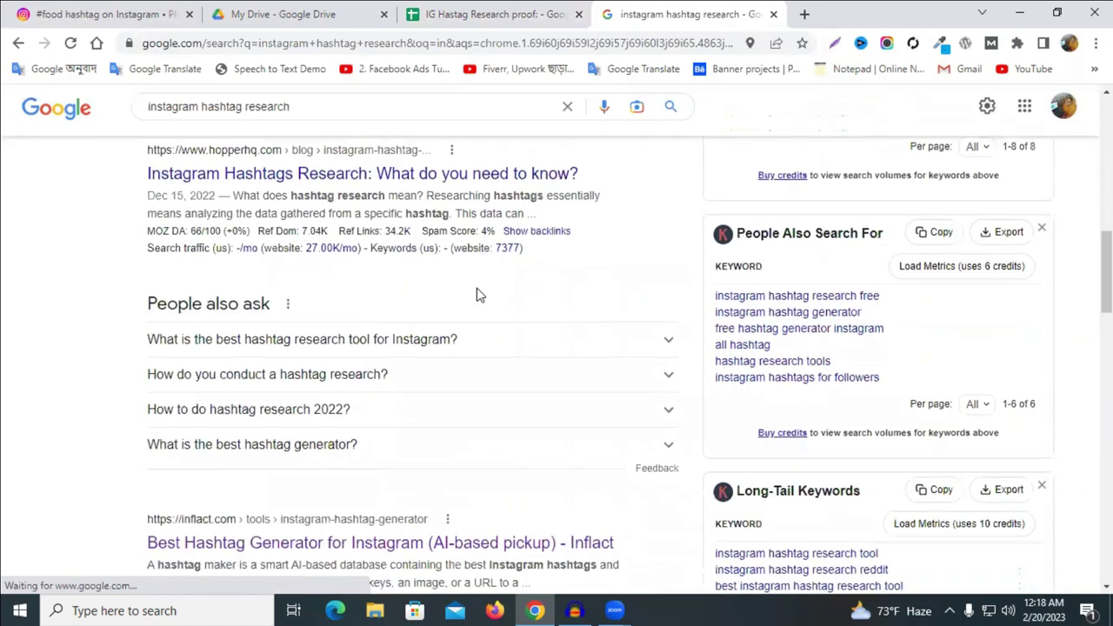
scroll(476, 296, down, 3)
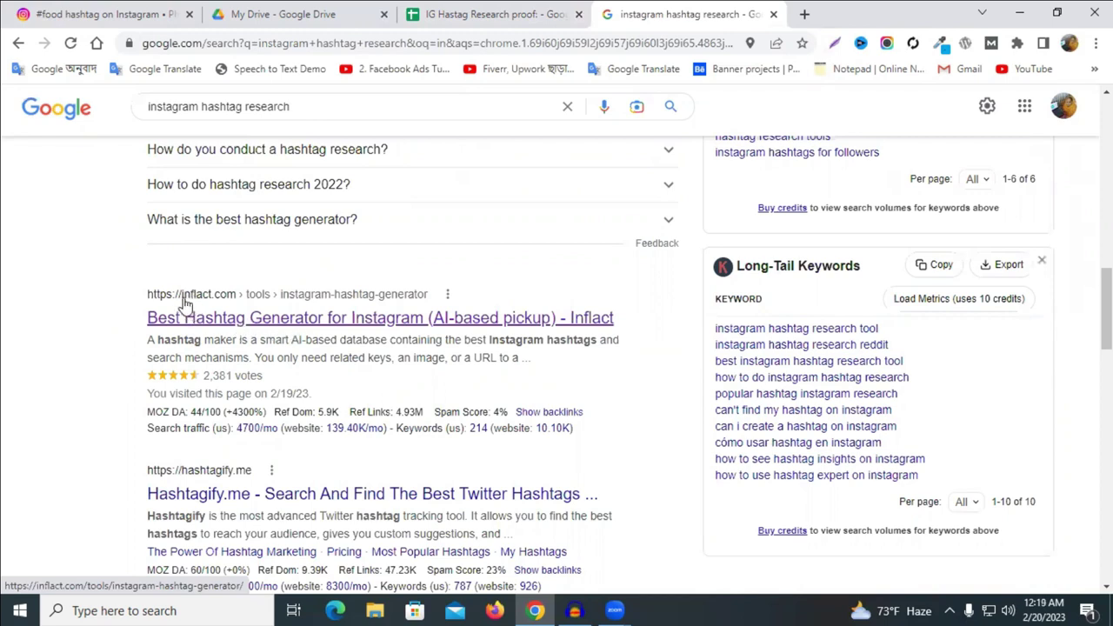
right_click(238, 323)
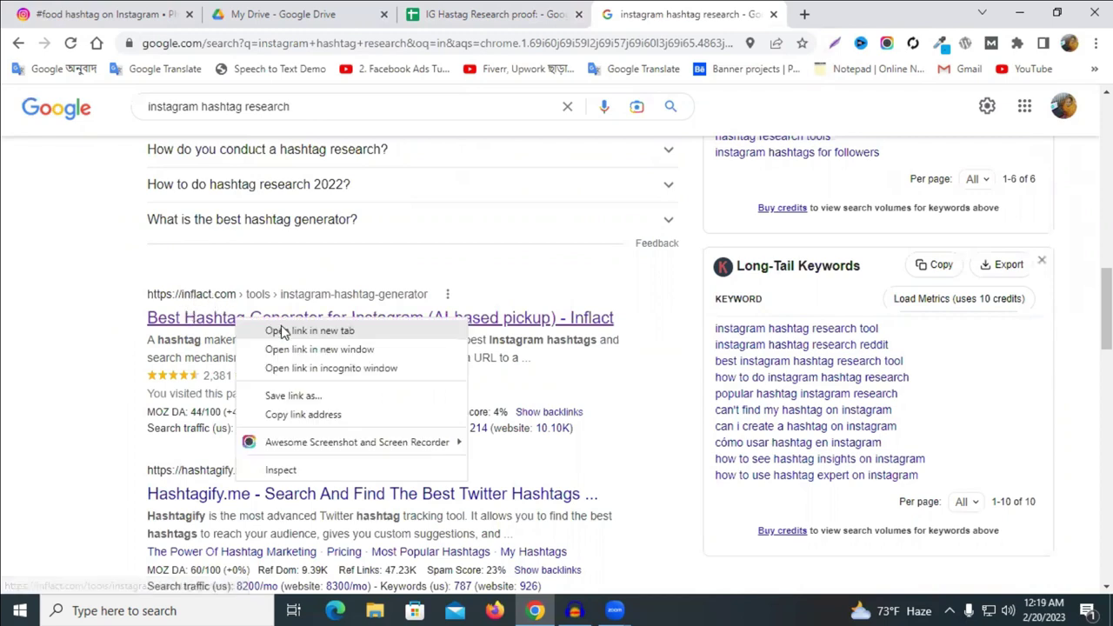
click(308, 328)
Open the keywordtool.io Instagram hashtag generator result in a new browser tab and move that tab in front of the Inflact one
scroll(340, 341, up, 7)
scroll(340, 337, up, 1)
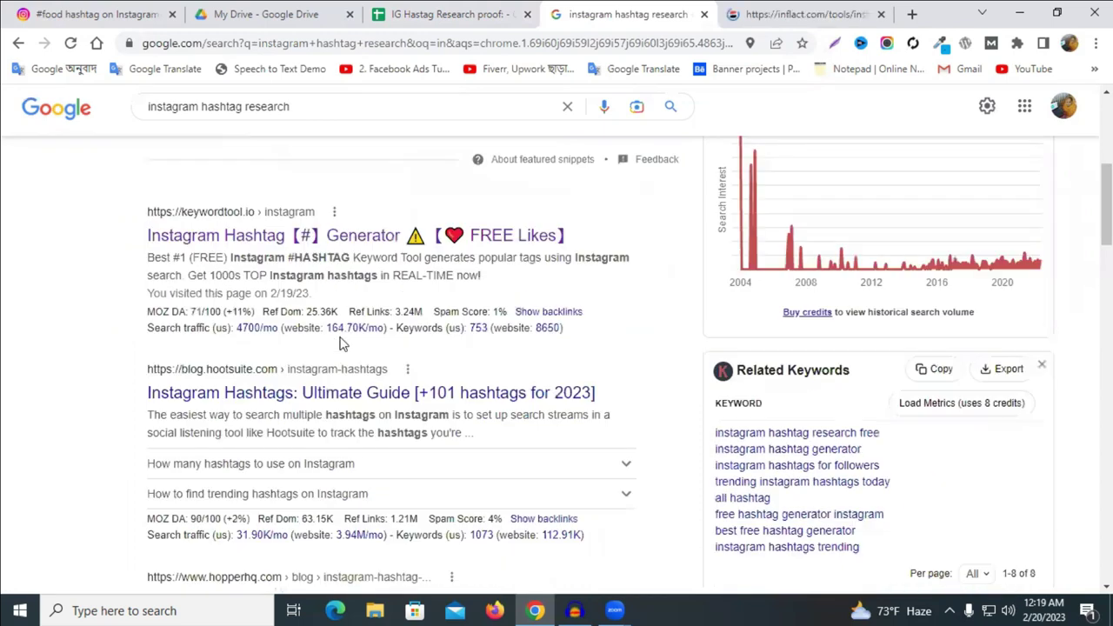
right_click(207, 233)
click(252, 247)
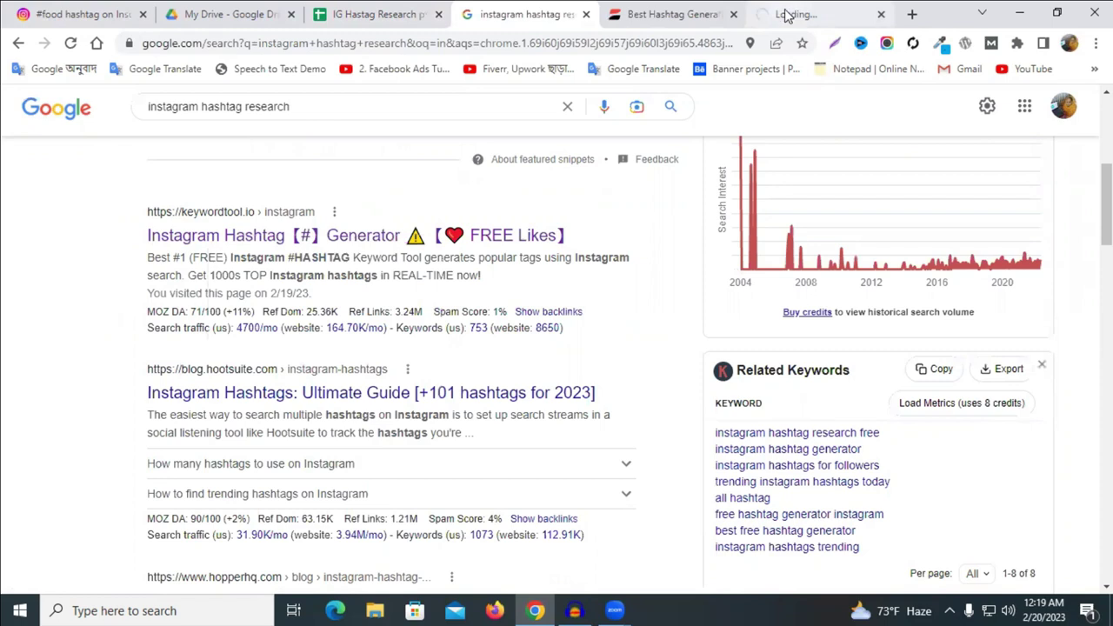
drag(785, 13, 666, 14)
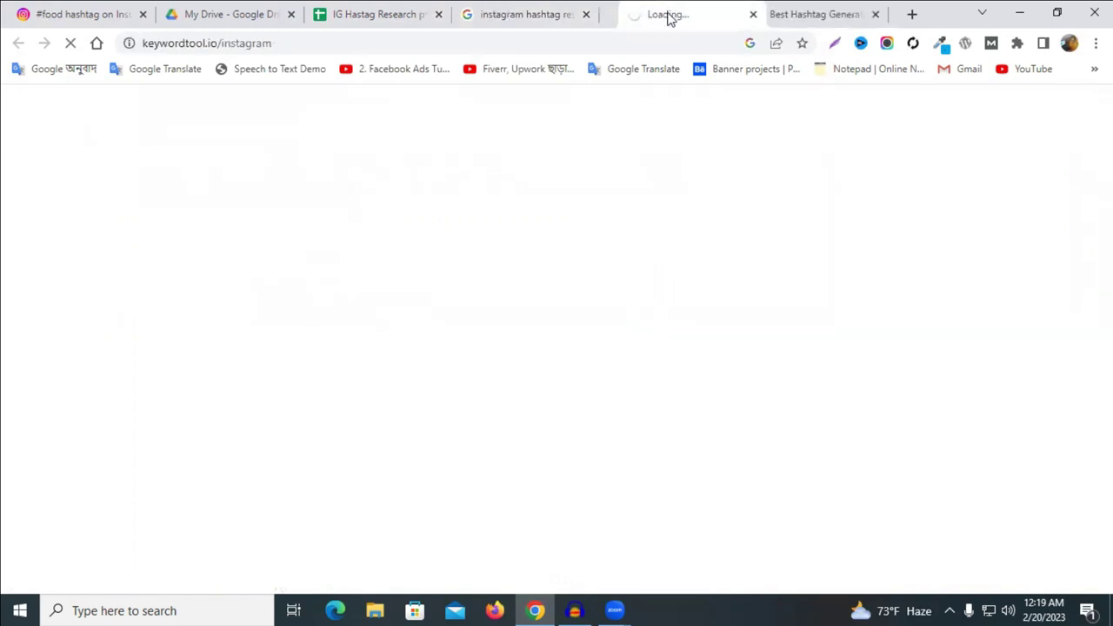
Generate hashtags by keyword for "food" in the Inflact hashtag generator
click(800, 9)
scroll(608, 290, down, 4)
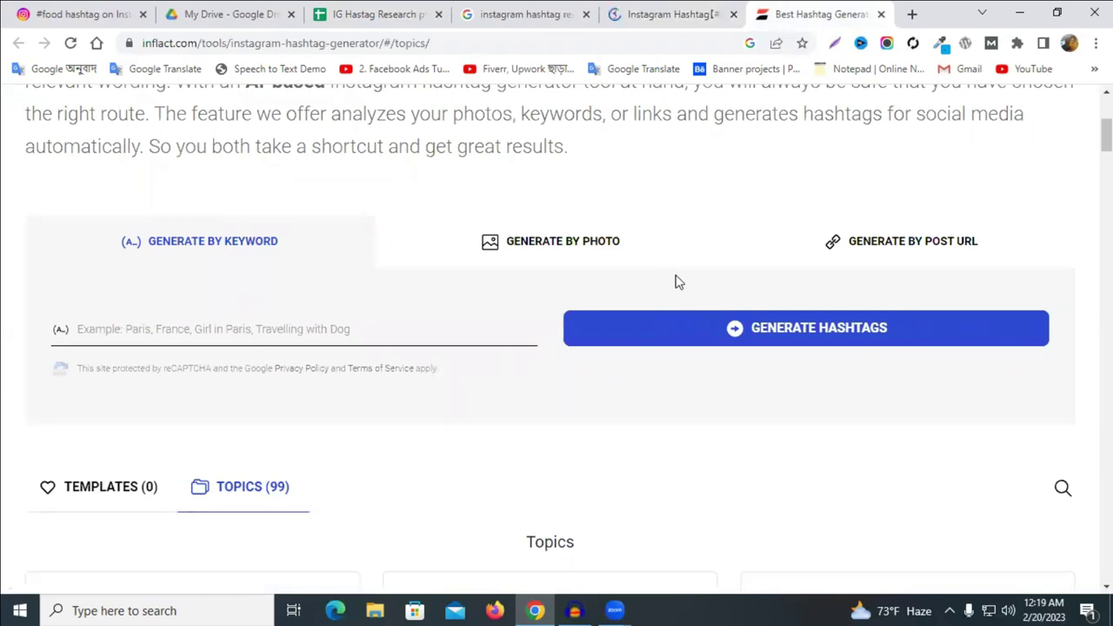
click(322, 333)
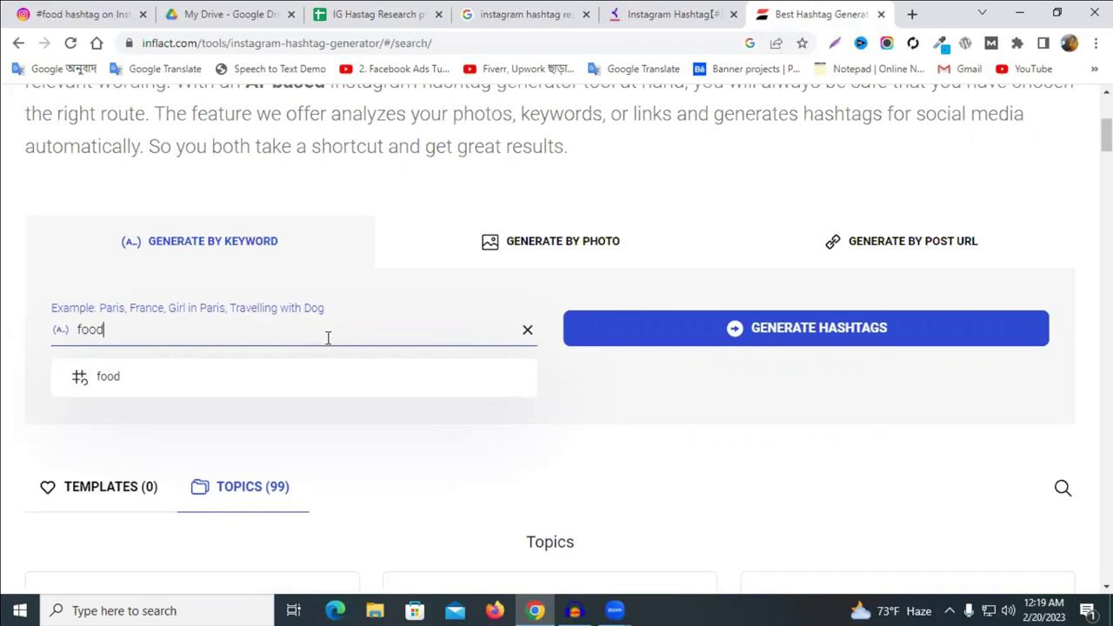
key(Return)
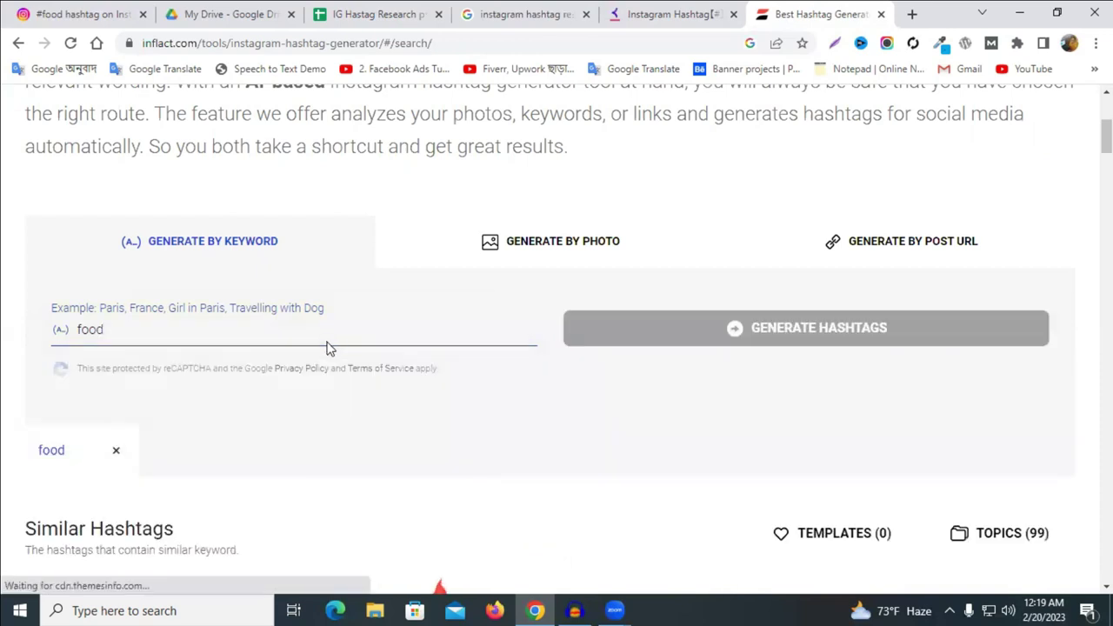
Select #food in the Frequent group of the similar hashtags
scroll(484, 339, down, 6)
scroll(485, 342, up, 2)
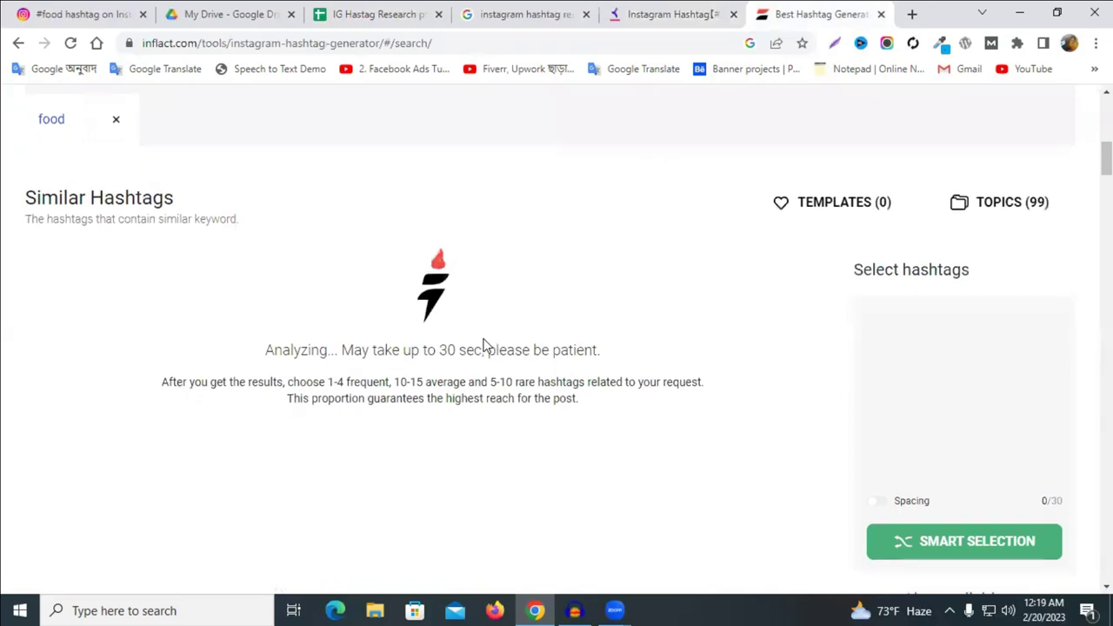
scroll(484, 344, down, 2)
scroll(200, 279, up, 1)
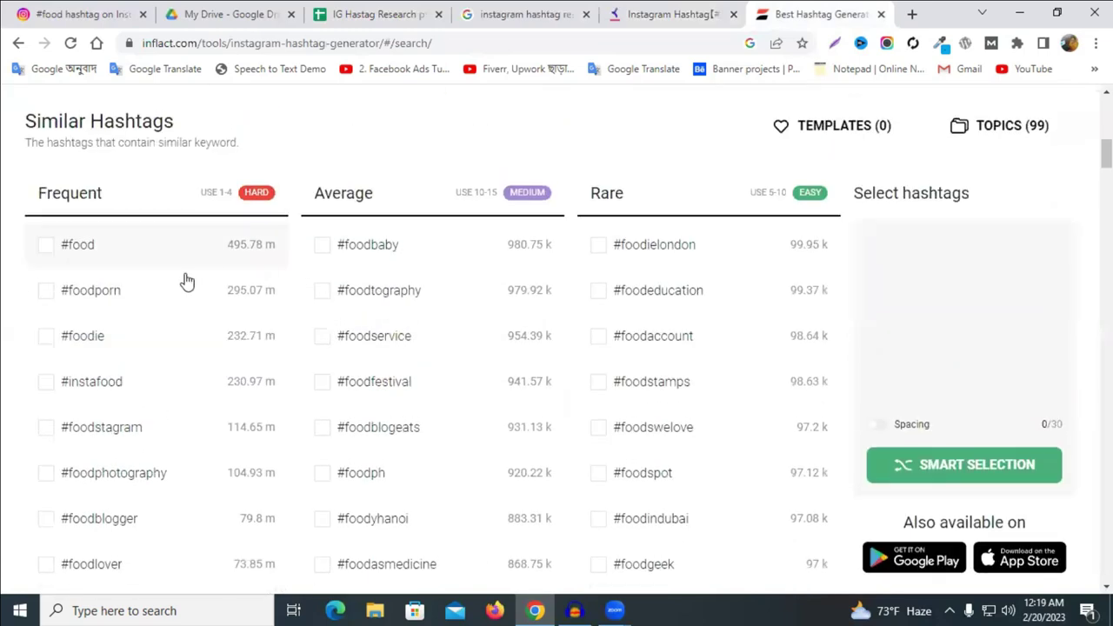
mouse_move(75, 265)
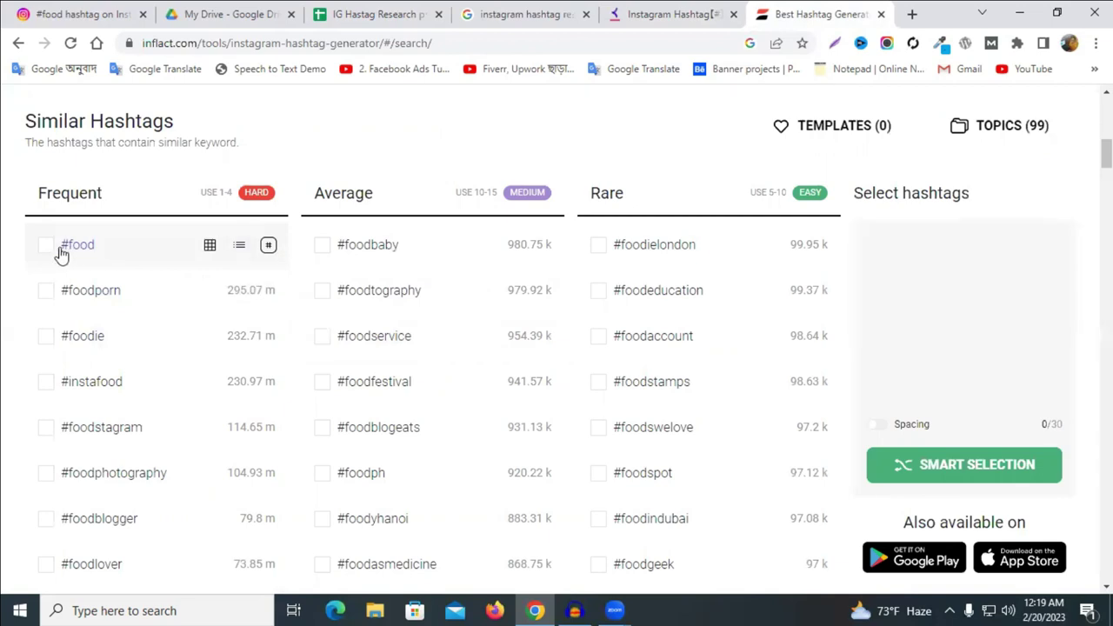
click(94, 252)
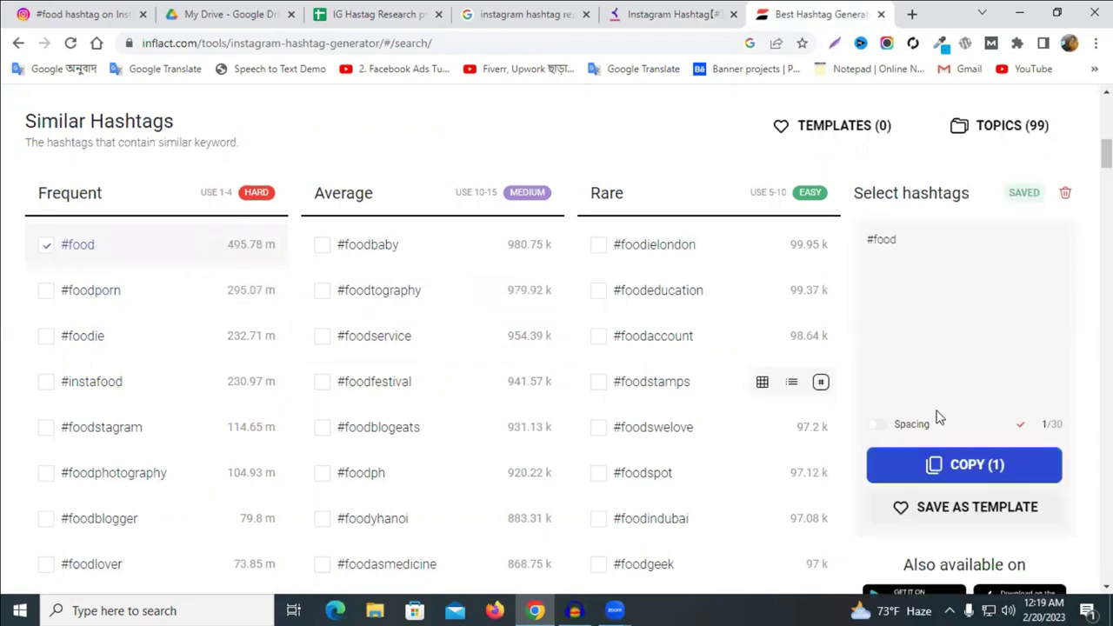
Copy the selected #food hashtag from Inflact and search for it in Keyword Tool's Instagram hashtag search, without the generator credit text
click(930, 461)
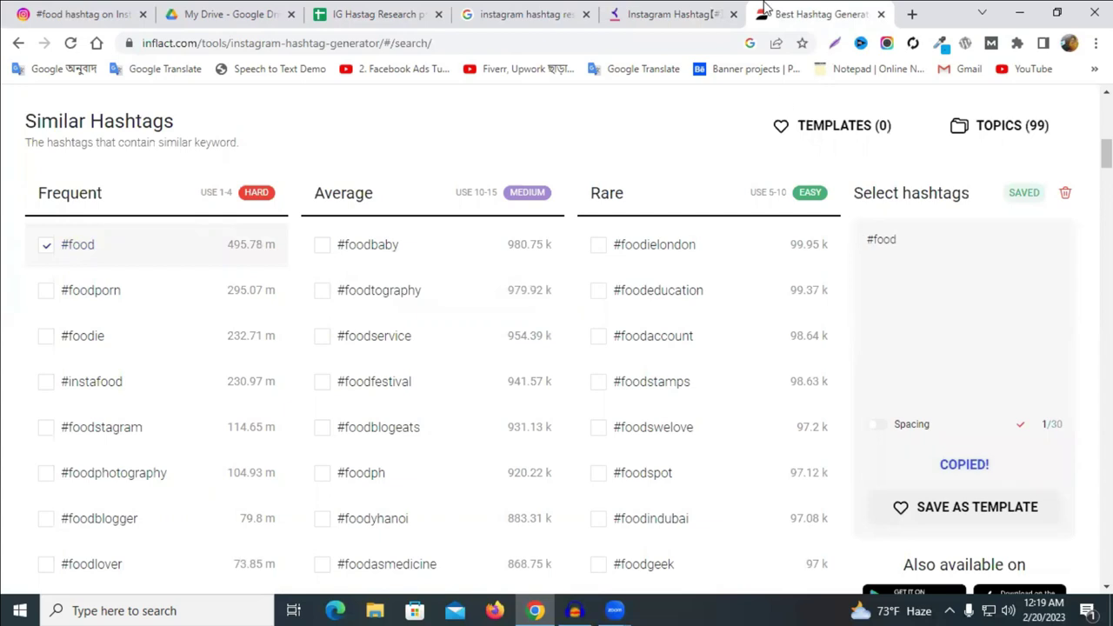
click(641, 14)
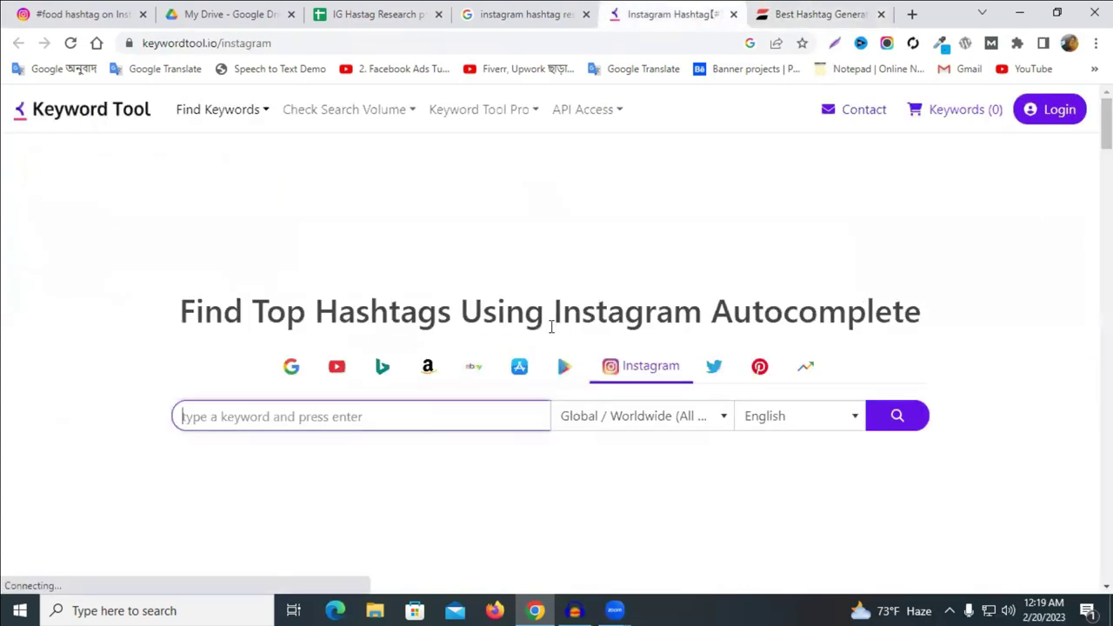
right_click(363, 417)
click(423, 263)
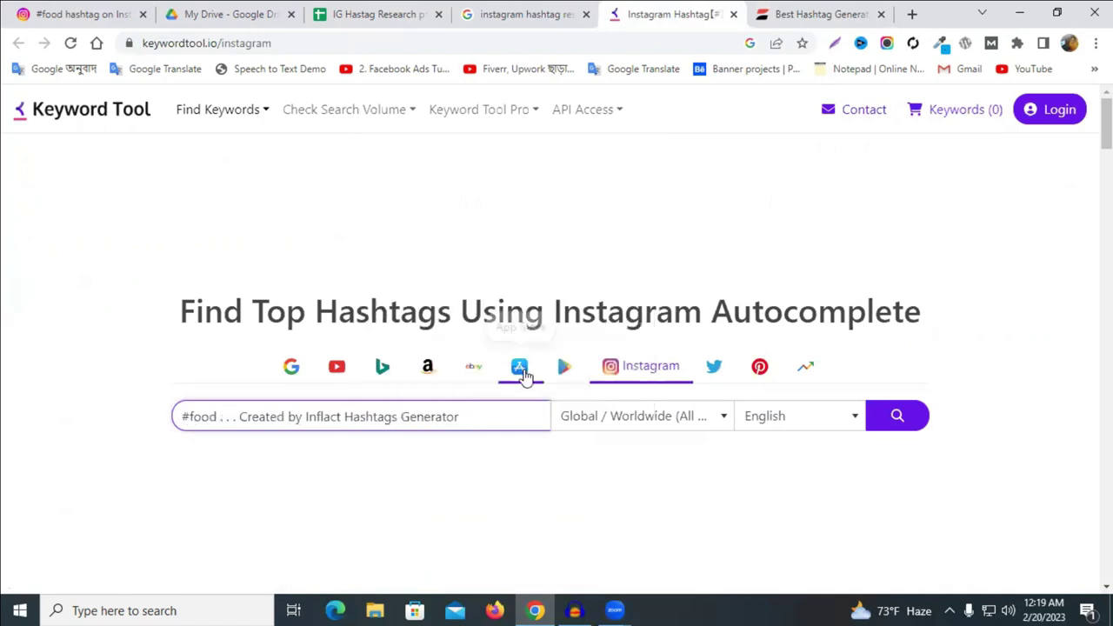
drag(461, 417, 219, 416)
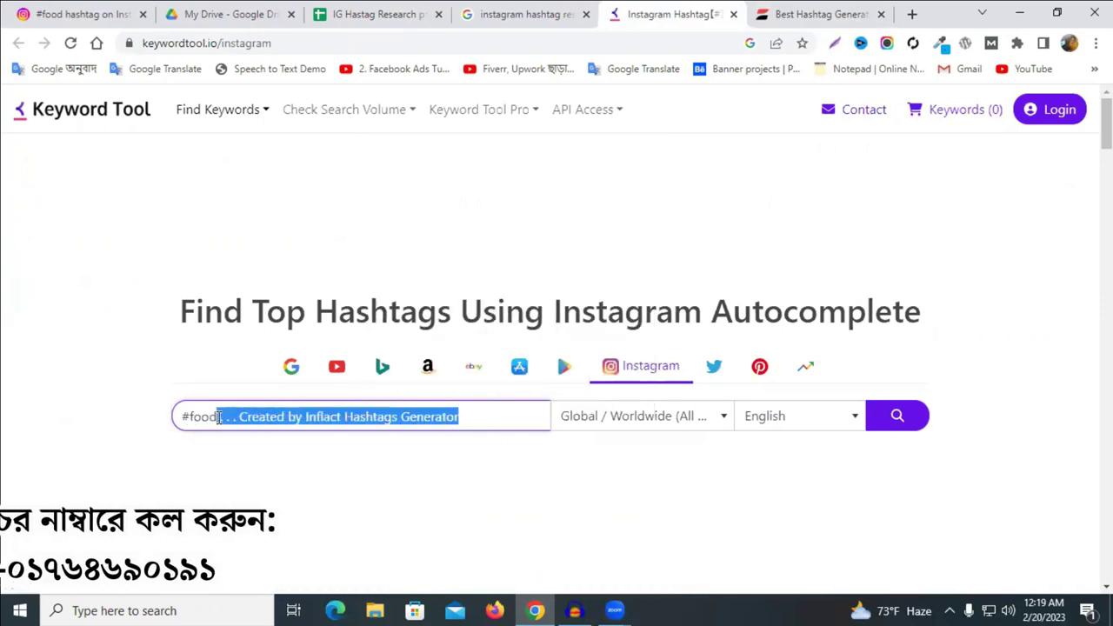
key(BackSpace)
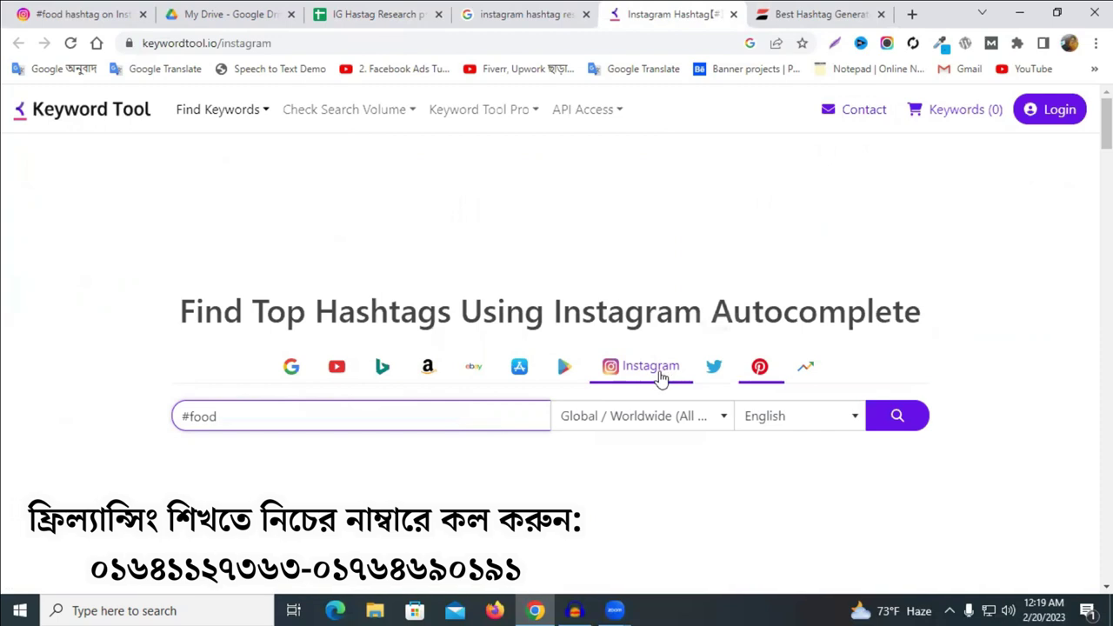
scroll(561, 382, down, 2)
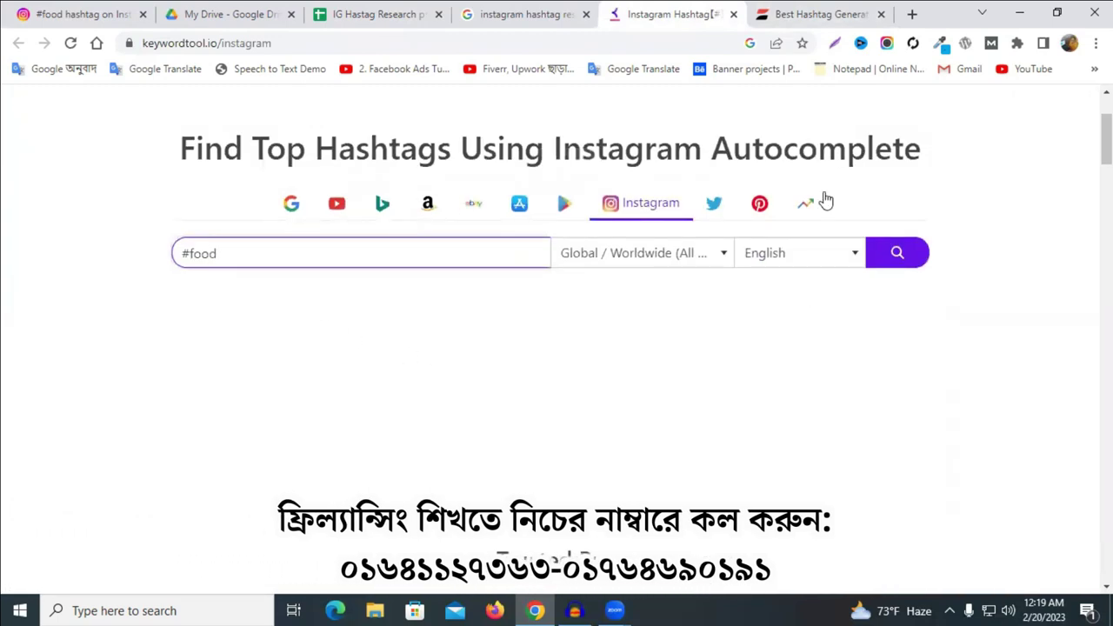
click(915, 270)
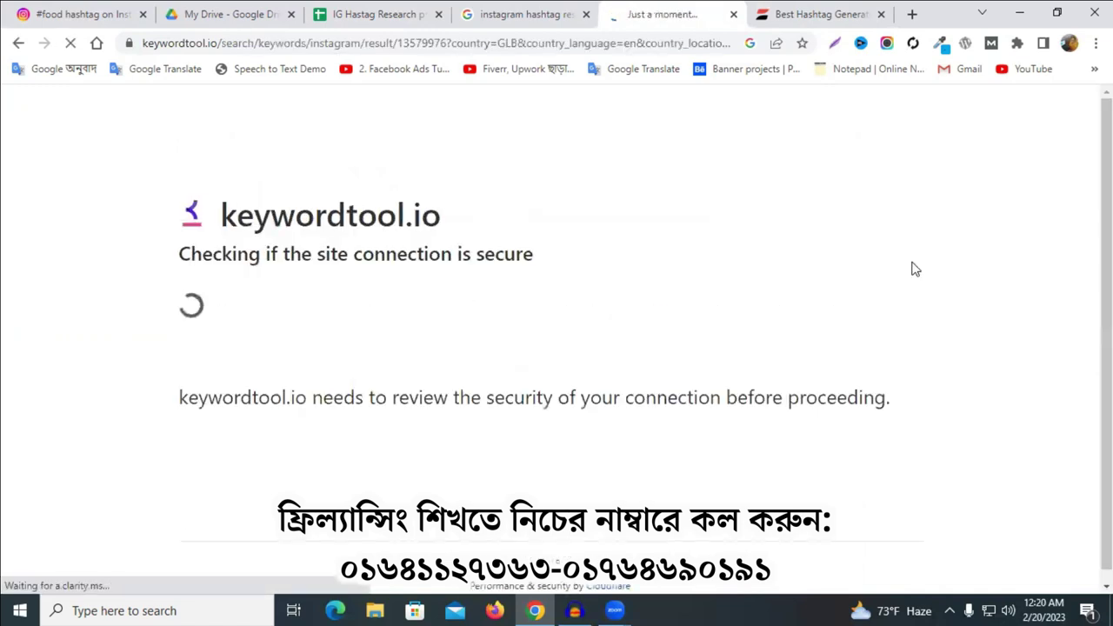
Review the keyword generation form and the similar hashtags lists for "food" in the Inflact hashtag generator
click(777, 12)
scroll(430, 367, up, 3)
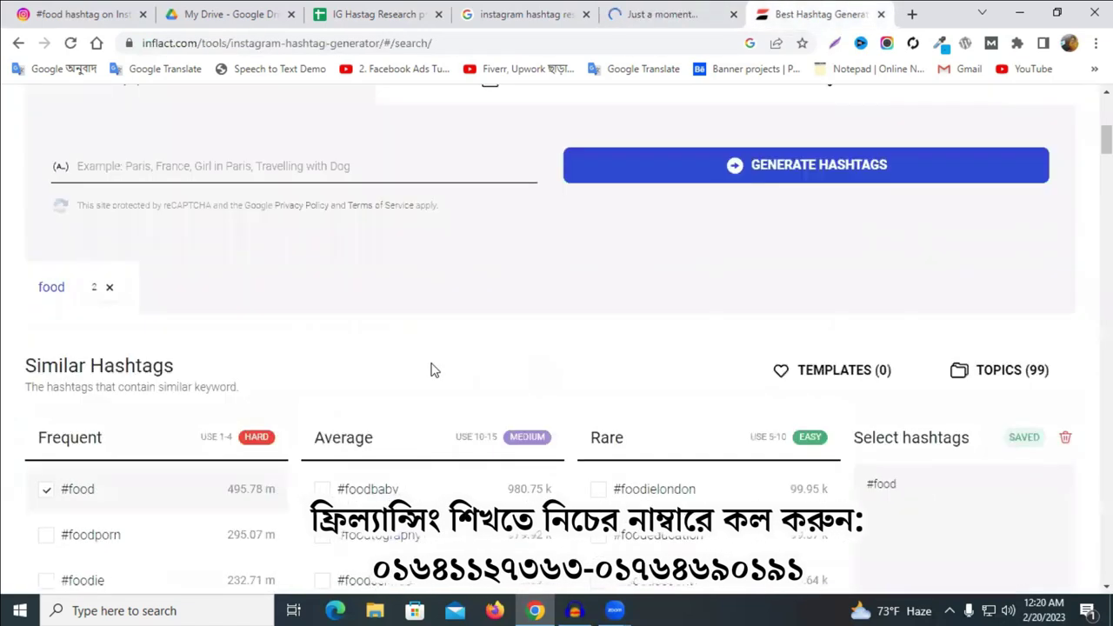
scroll(566, 374, up, 4)
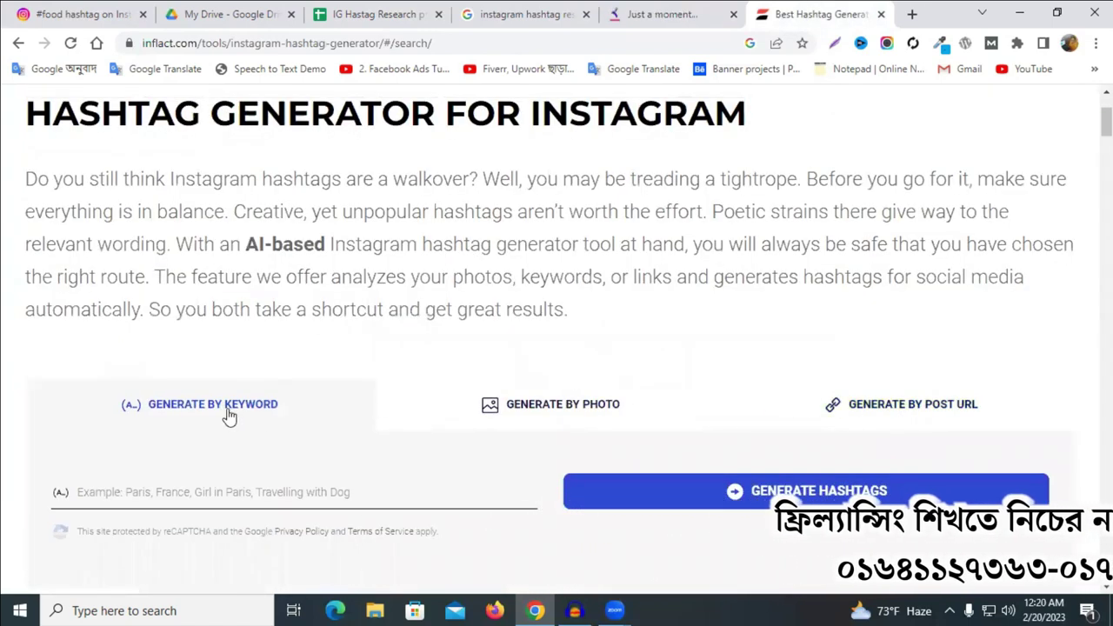
scroll(238, 434, down, 3)
click(652, 13)
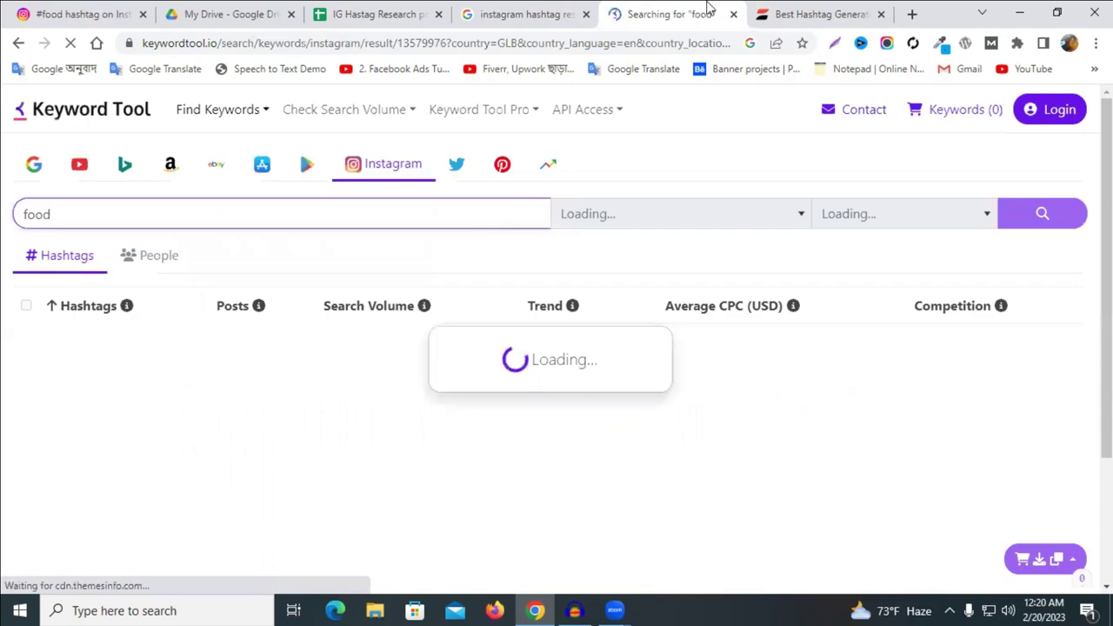
click(774, 14)
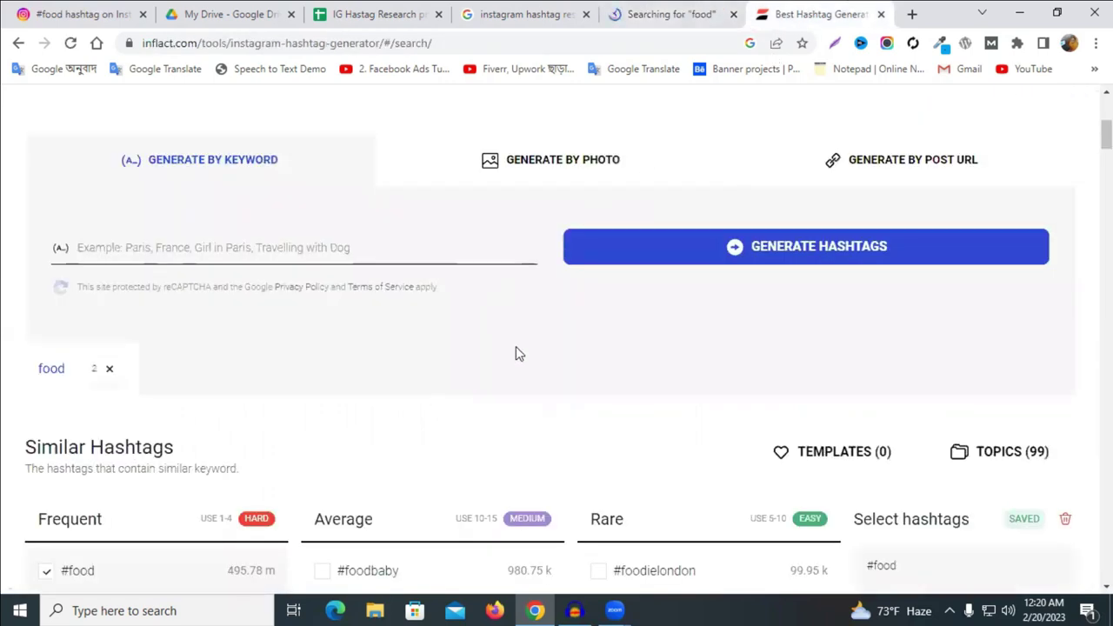
scroll(517, 353, down, 3)
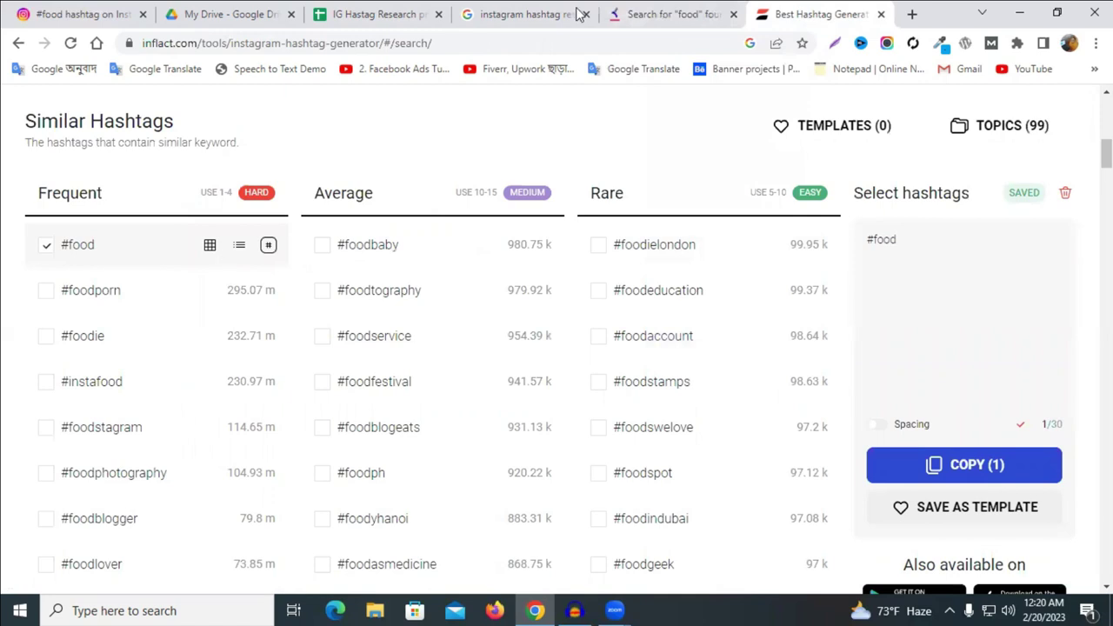
Copy the #food post count 495,654,954 from the Keyword Tool results into the Posts cell C2 of the research sheet
key(ctrl+shift+Tab)
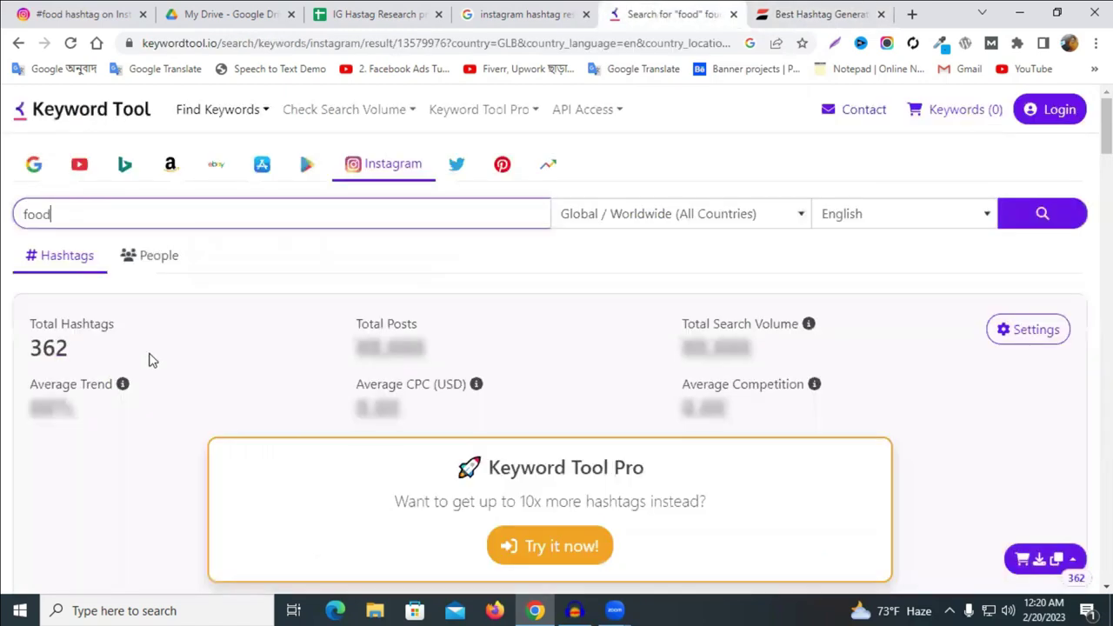
scroll(99, 126, down, 3)
scroll(57, 198, up, 1)
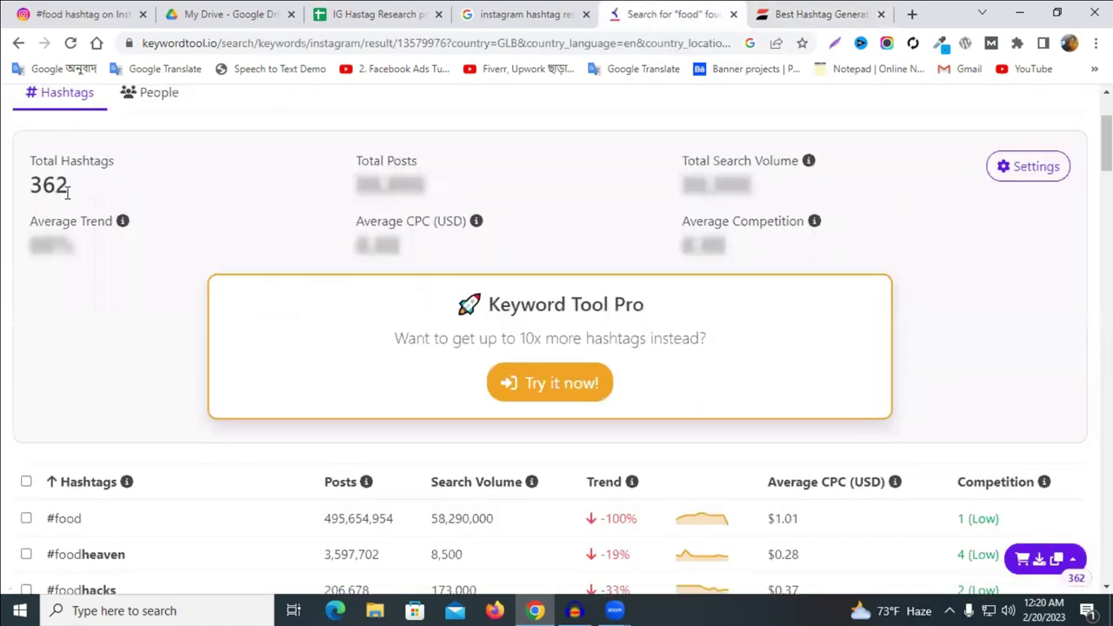
scroll(87, 373, down, 3)
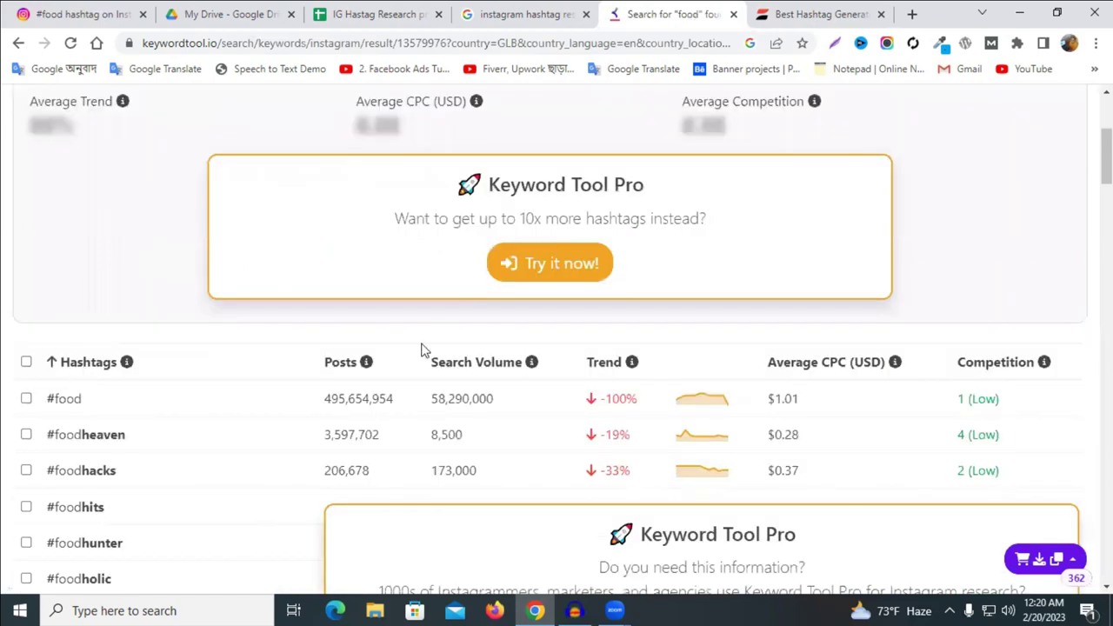
scroll(363, 364, down, 1)
double_click(360, 357)
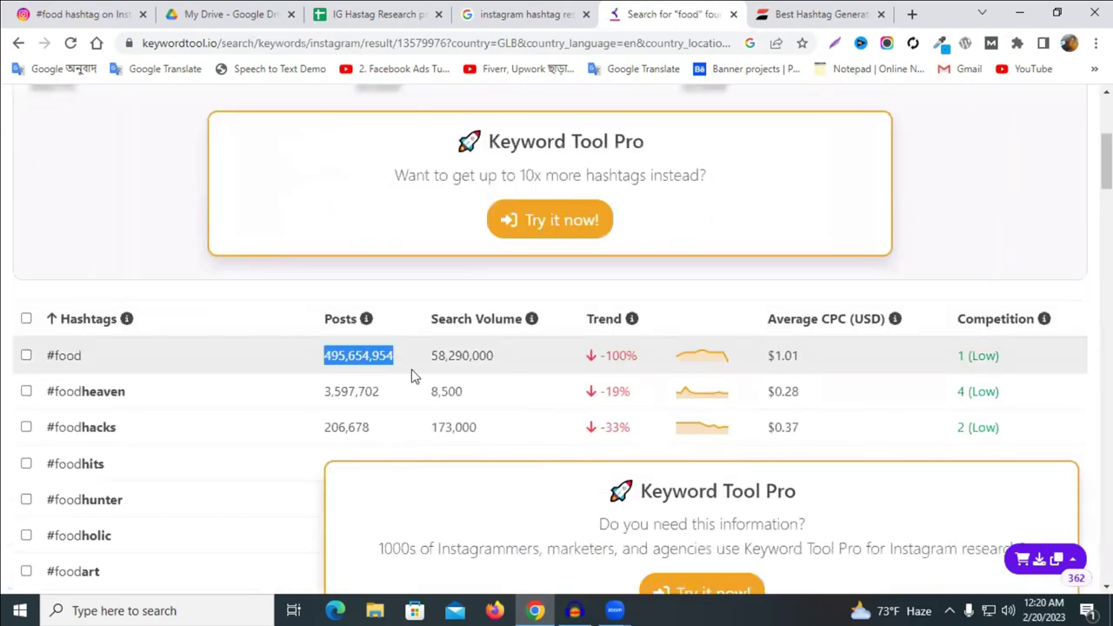
right_click(360, 360)
click(401, 370)
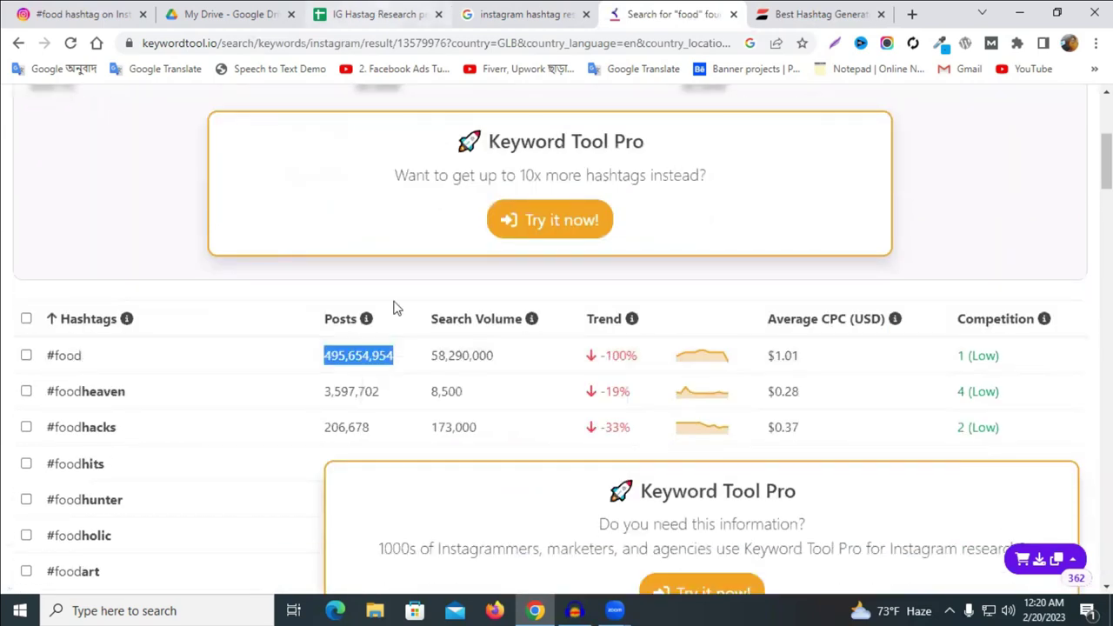
key(ctrl+3)
double_click(250, 244)
right_click(249, 245)
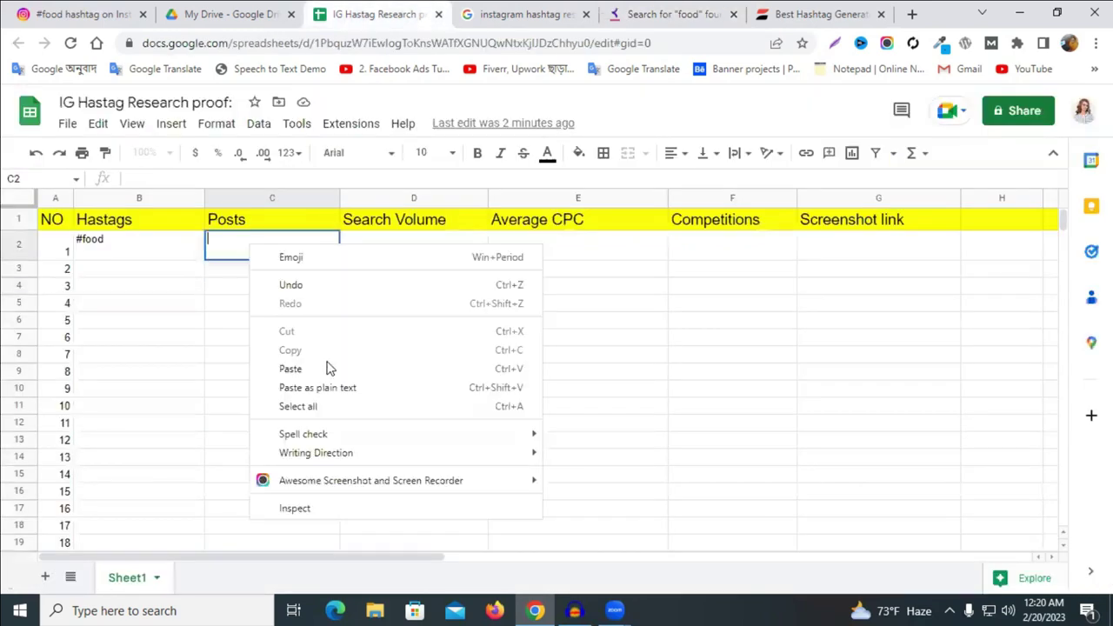
click(290, 369)
Copy the #food search volume 58,290,000 from Keyword Tool into the Search Volume cell D2 of the research sheet
key(ctrl+5)
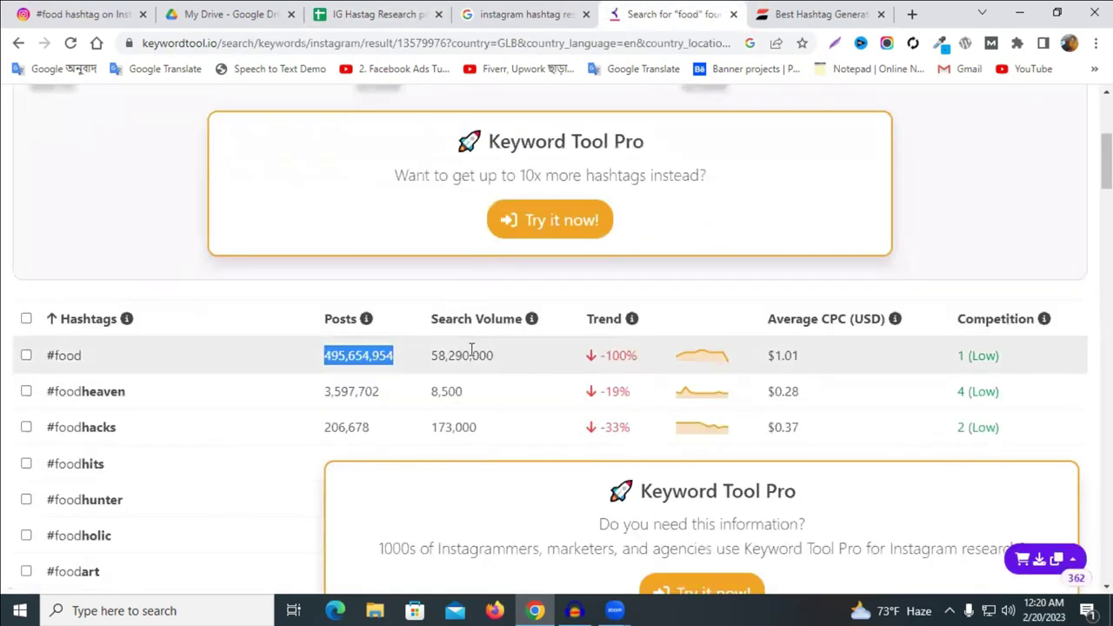
double_click(467, 355)
click(538, 374)
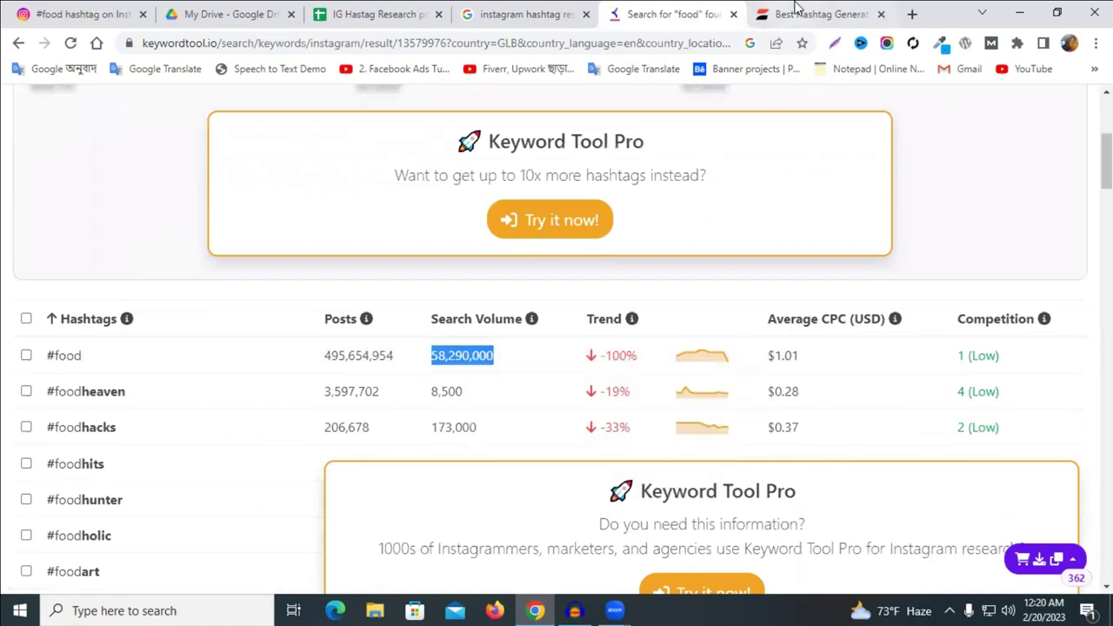
click(379, 14)
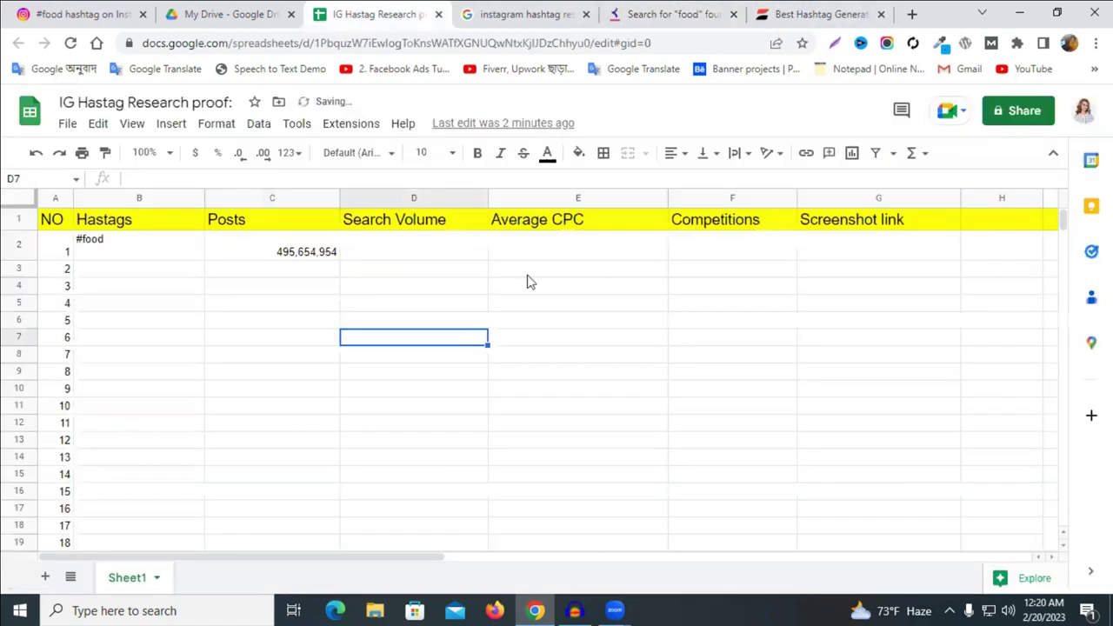
click(417, 255)
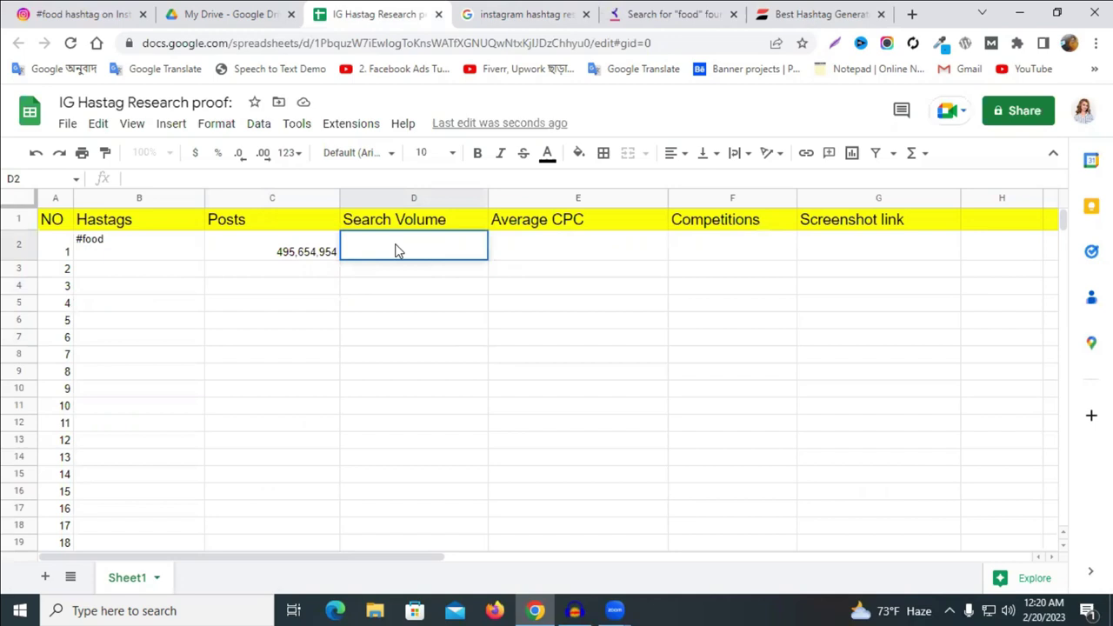
double_click(381, 243)
right_click(380, 243)
click(449, 375)
click(447, 372)
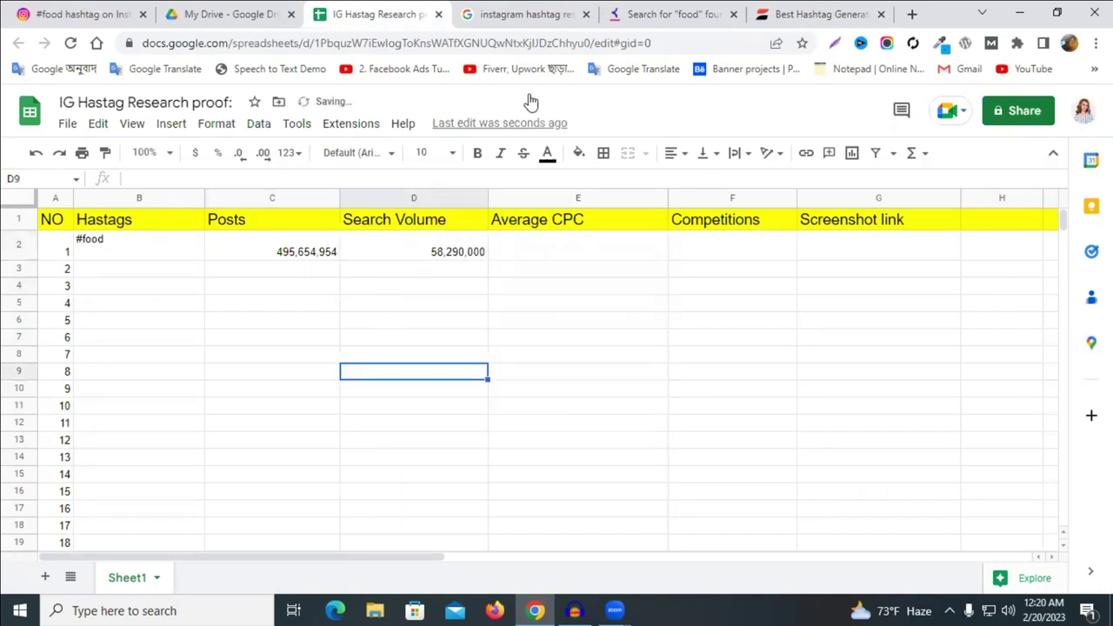
Copy the #food average CPC of $1.01 from Keyword Tool into the Average CPC cell E2 of the research sheet
click(672, 14)
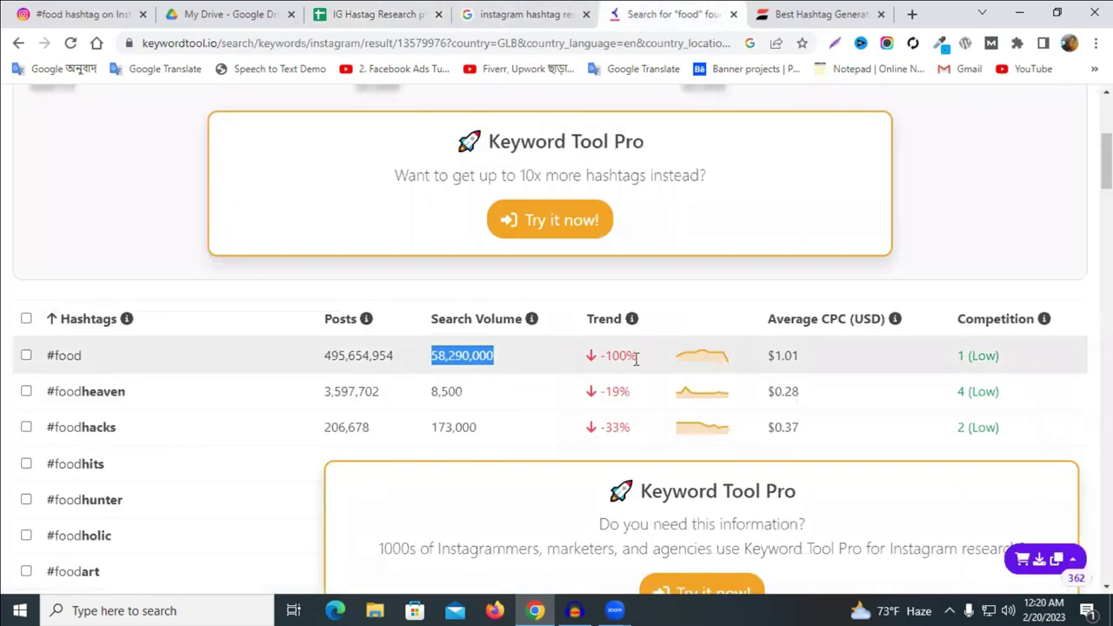
double_click(794, 355)
right_click(794, 355)
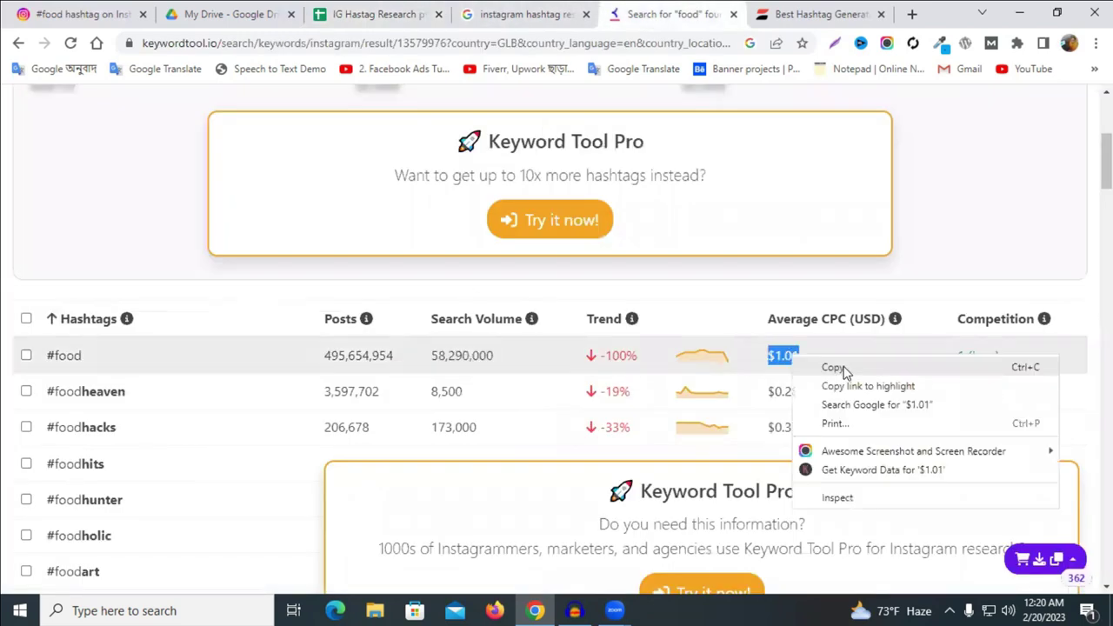
click(843, 372)
click(383, 14)
click(577, 252)
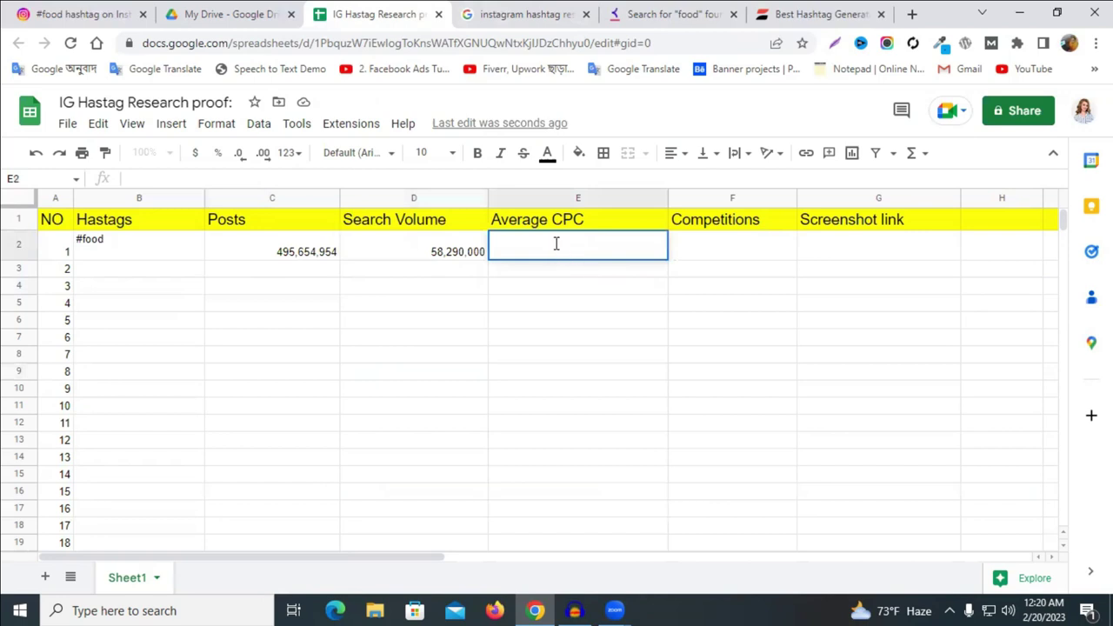
right_click(556, 245)
click(608, 368)
click(515, 346)
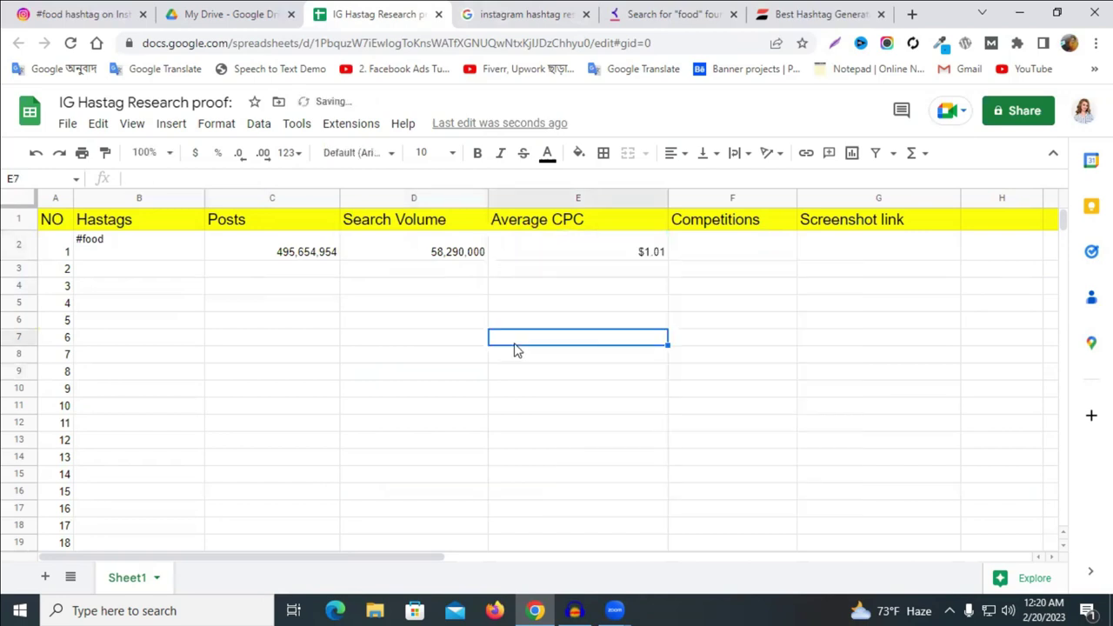
Copy the #food competition value 1 (Low) from Keyword Tool into the Competitions cell F2 of the research sheet
click(674, 14)
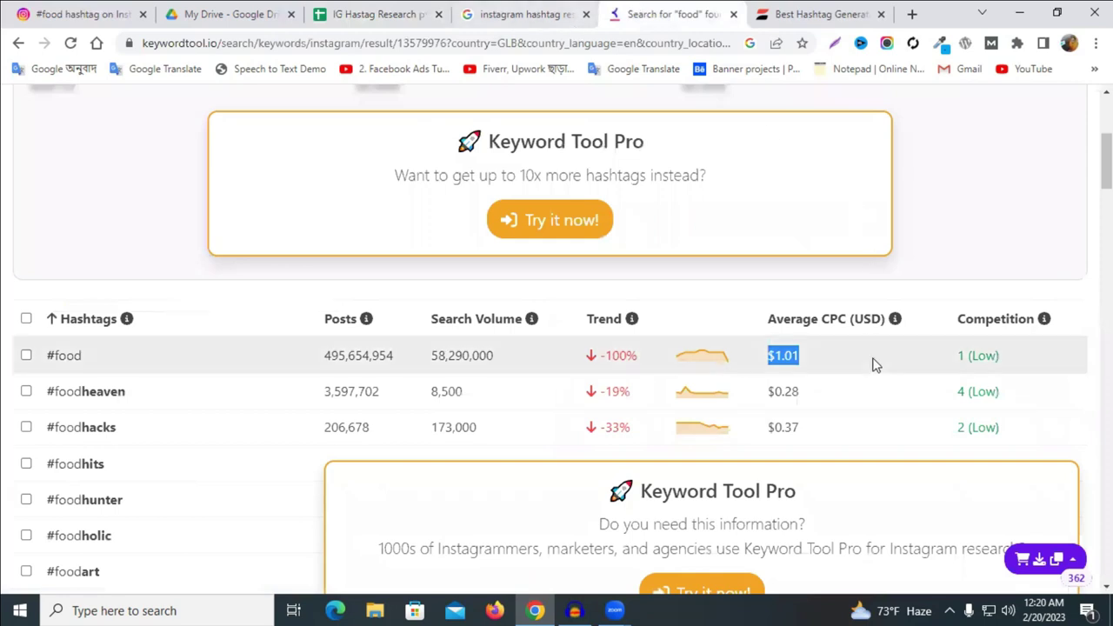
triple_click(967, 354)
right_click(967, 354)
click(999, 366)
click(385, 16)
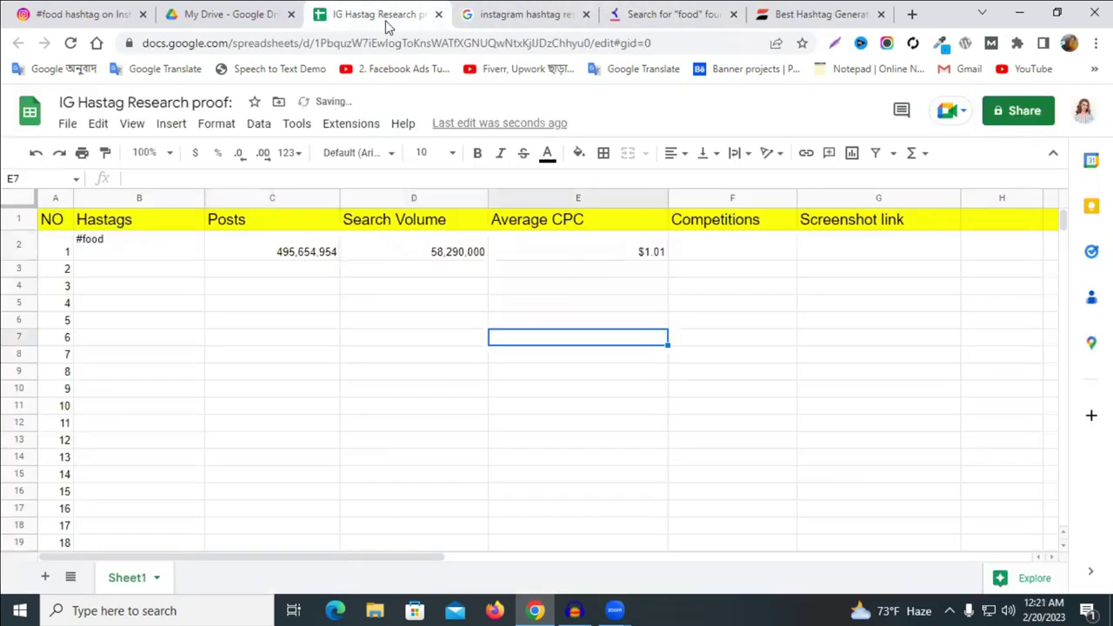
double_click(737, 245)
right_click(727, 241)
click(770, 369)
Capture the whole visible Instagram #food page with Lightshot and upload the screenshot to get an online link
click(87, 14)
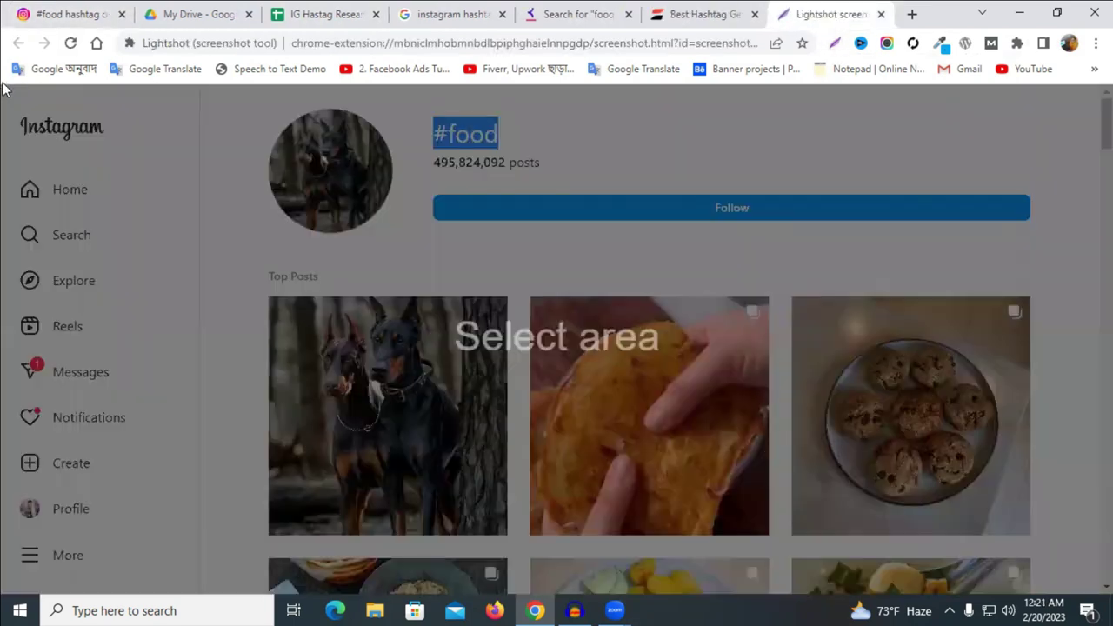
drag(1, 98, 1112, 594)
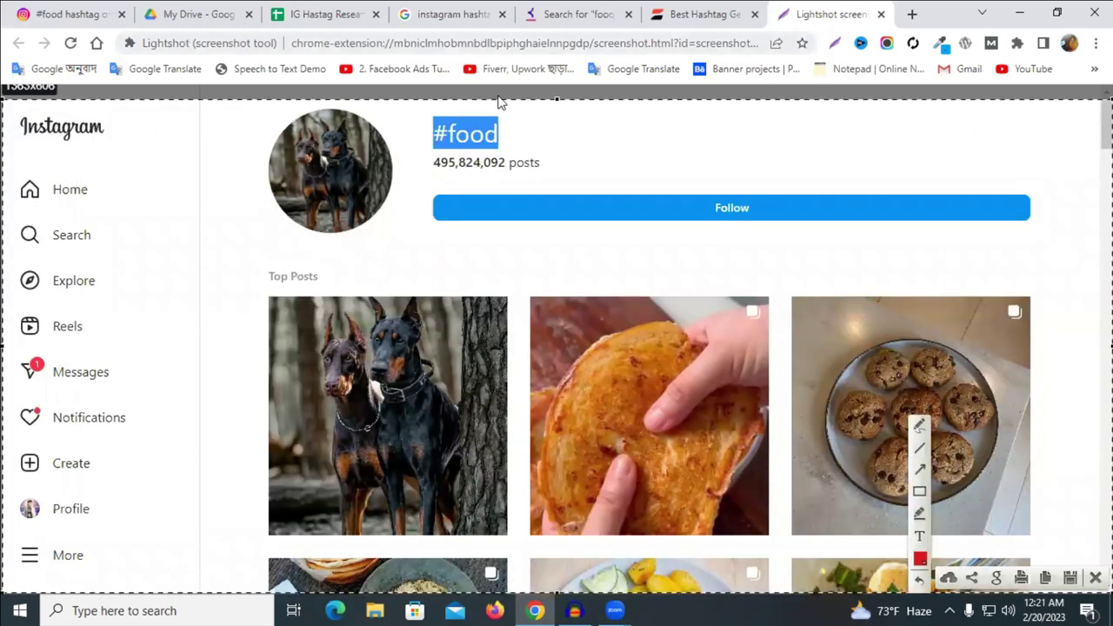
drag(557, 98, 556, 85)
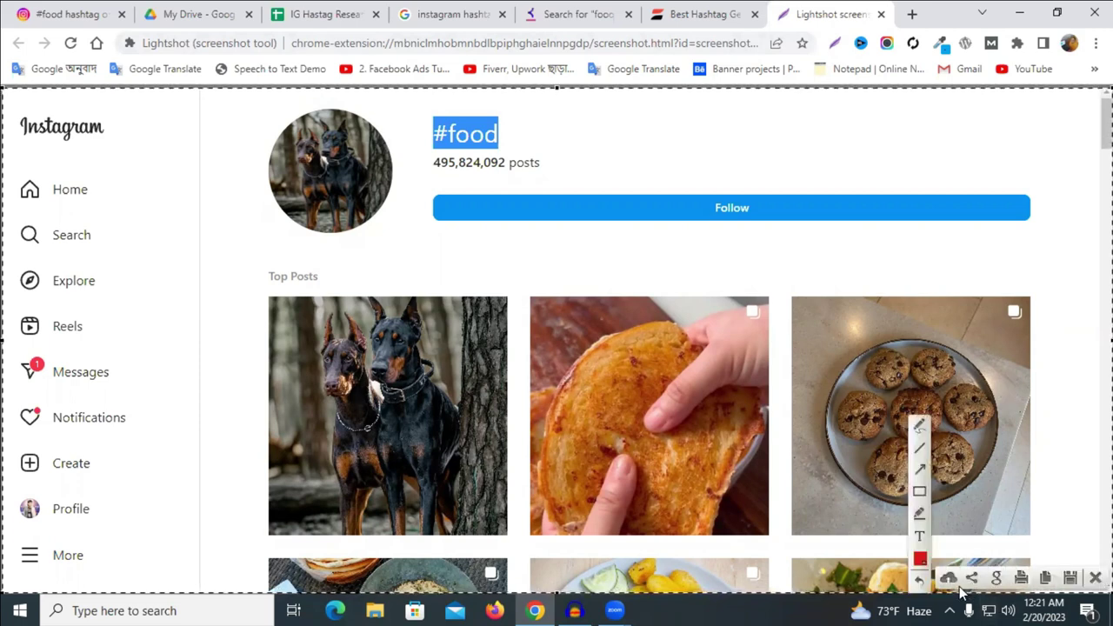
key(ctrl+c)
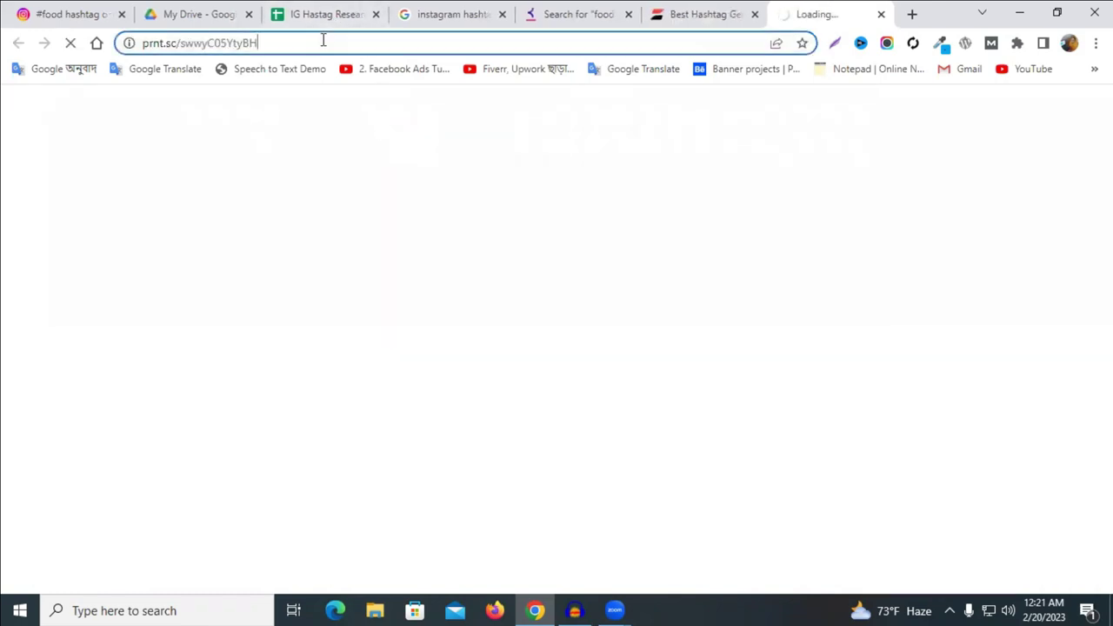
click(322, 40)
right_click(323, 40)
click(375, 159)
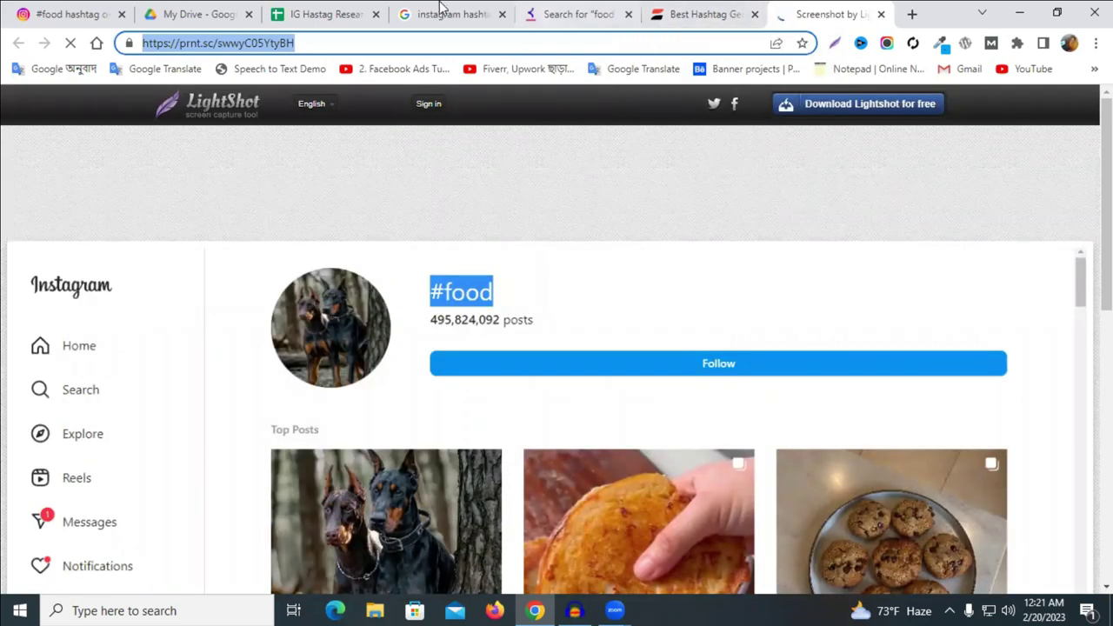
click(319, 6)
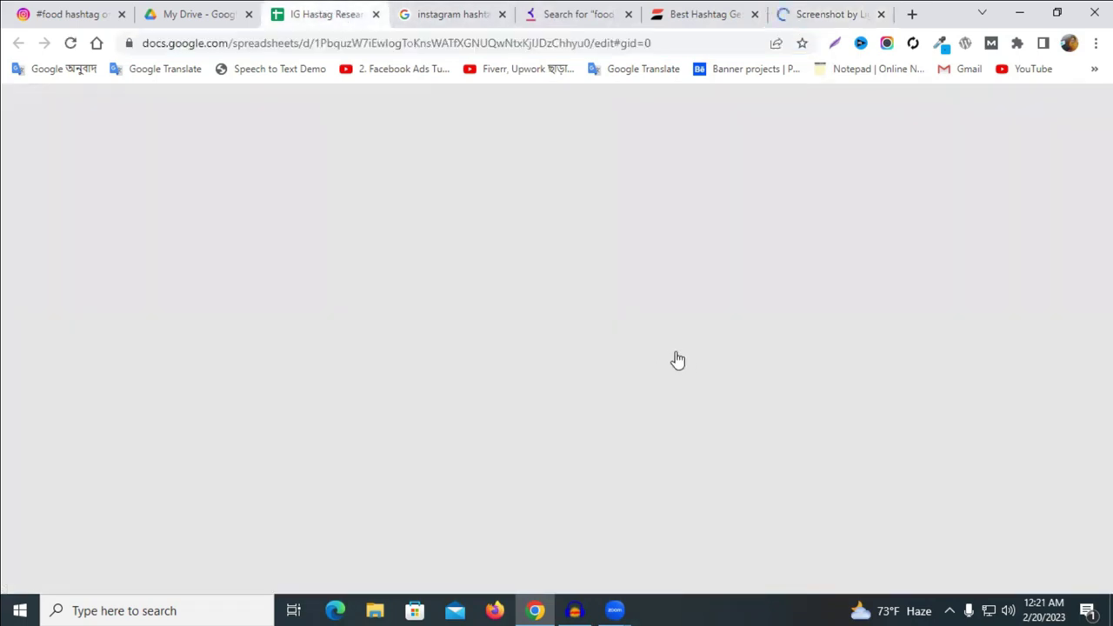
double_click(844, 249)
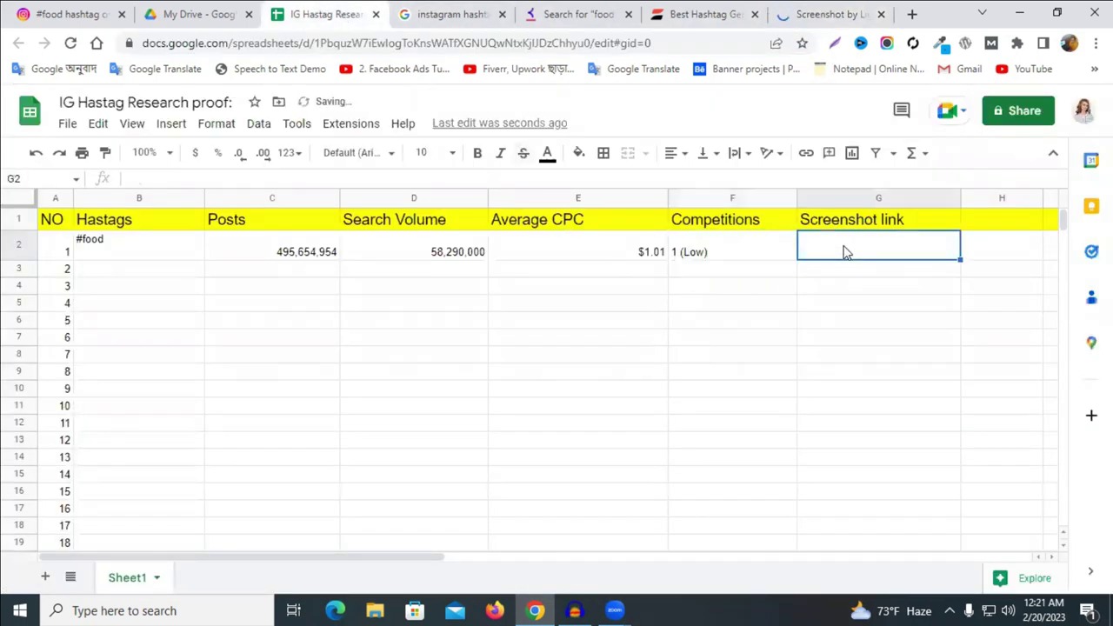
right_click(821, 238)
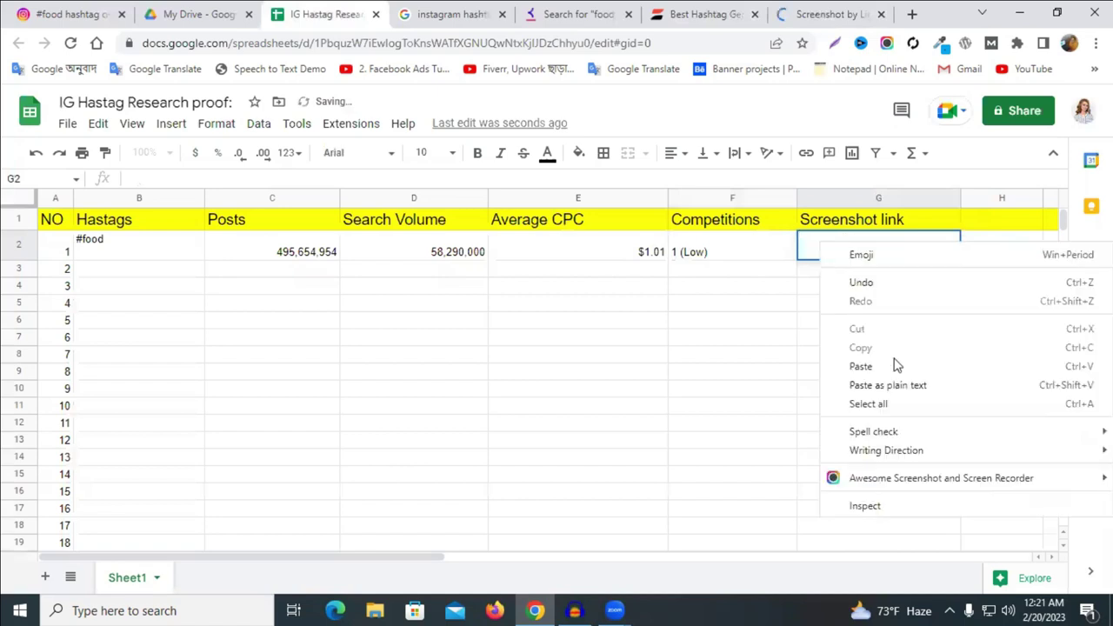
click(895, 365)
click(695, 339)
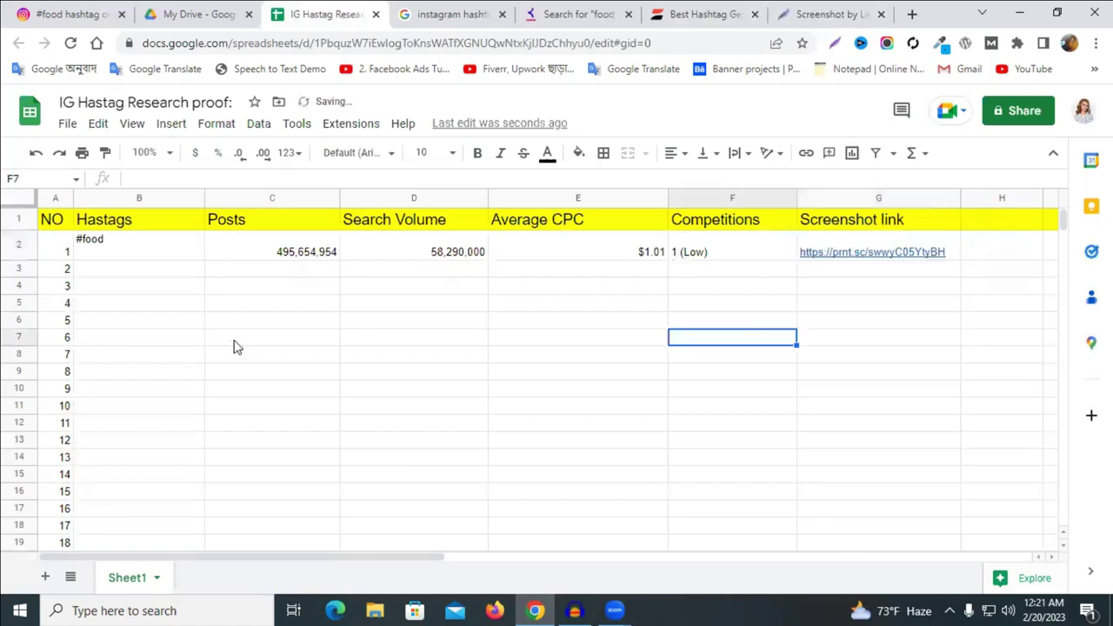
Remove the extra line break after #food in cell B2 of the Hastags column
click(137, 251)
double_click(138, 251)
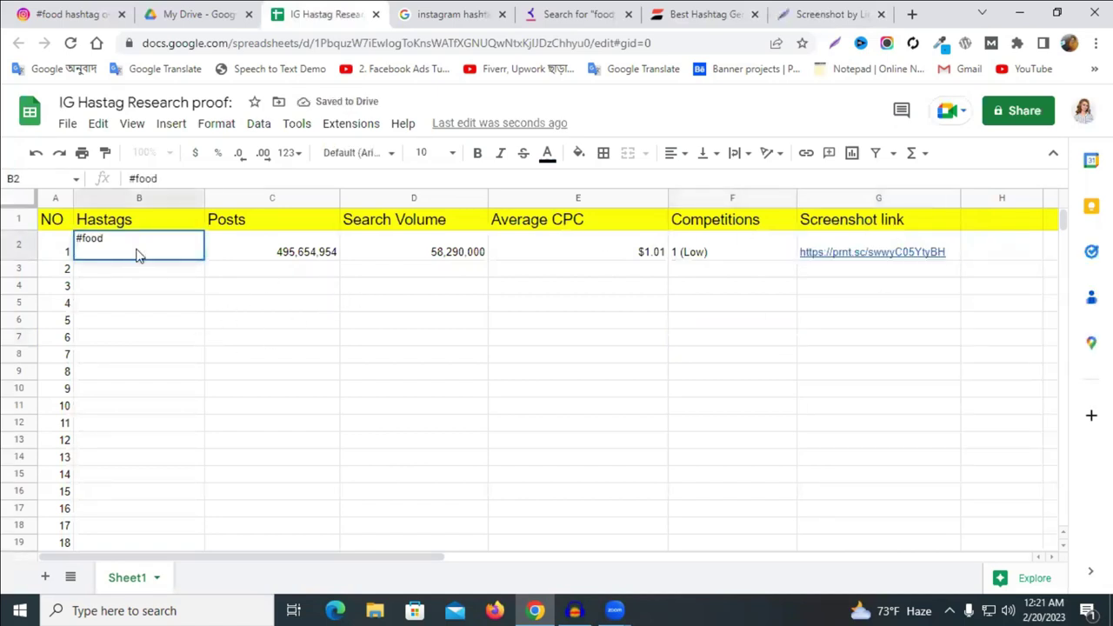
click(271, 268)
click(252, 242)
click(556, 324)
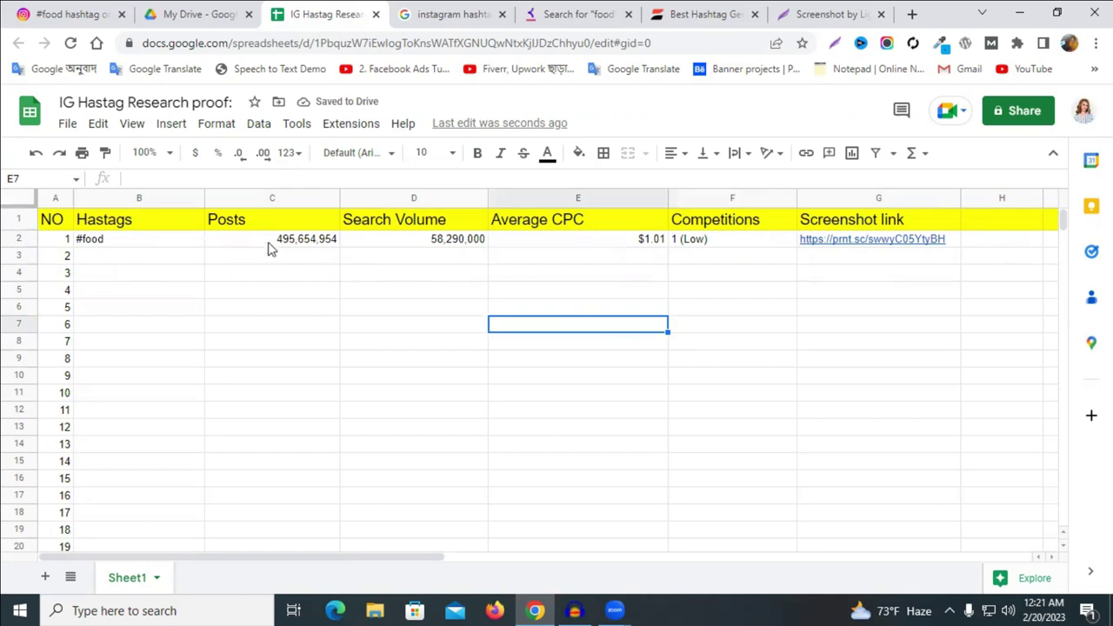
Examine the food hashtag results in Keyword Tool for further entries for the Hastags column
click(132, 198)
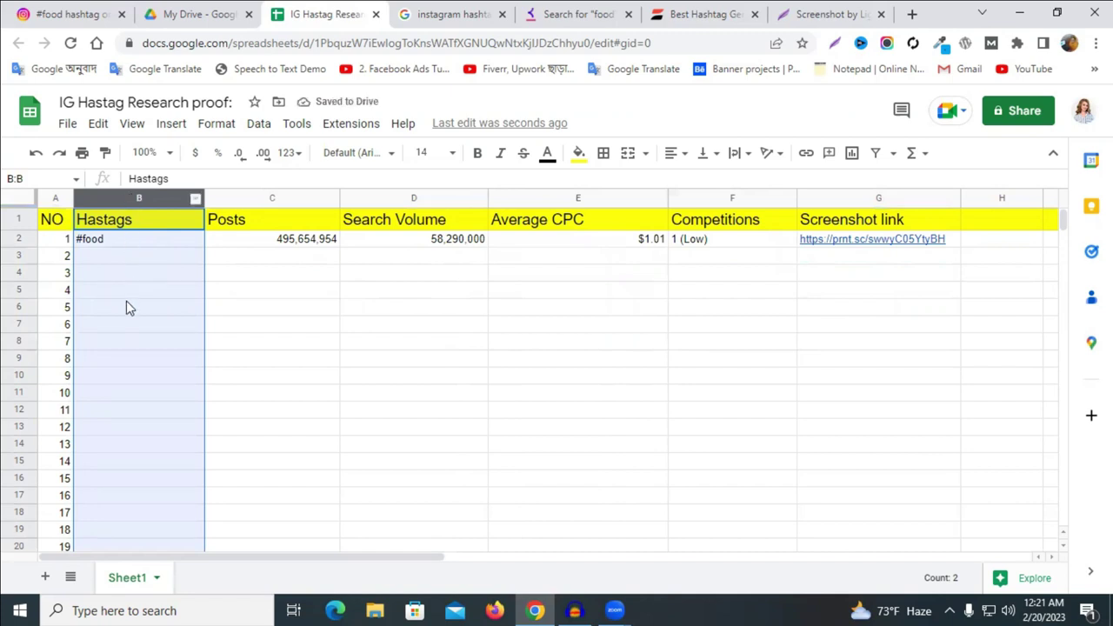
click(347, 472)
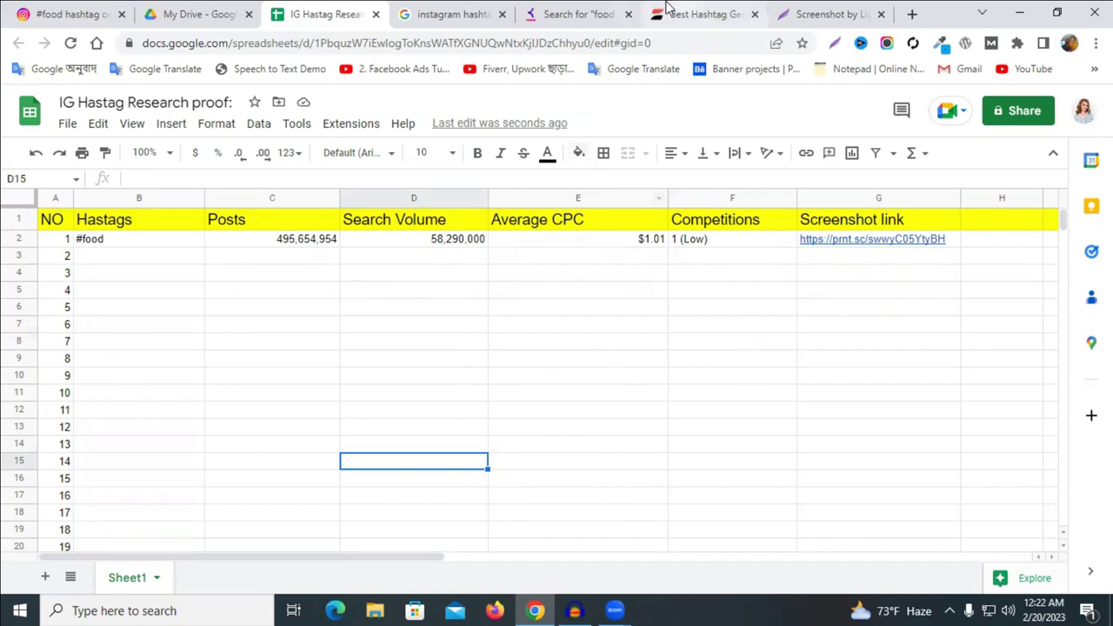
click(603, 12)
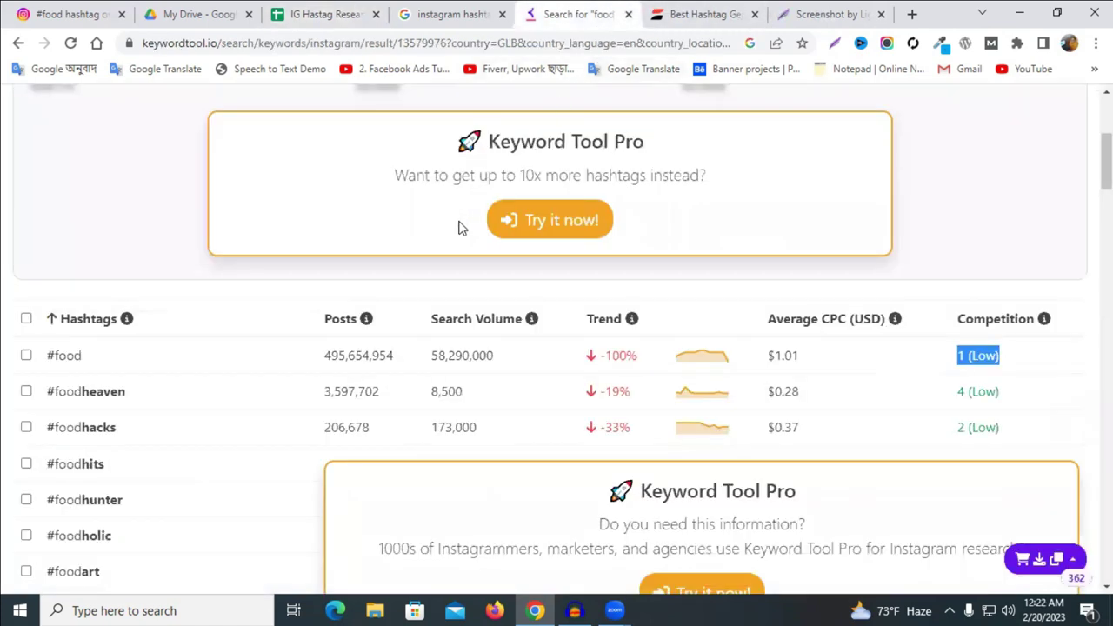
scroll(461, 226, down, 2)
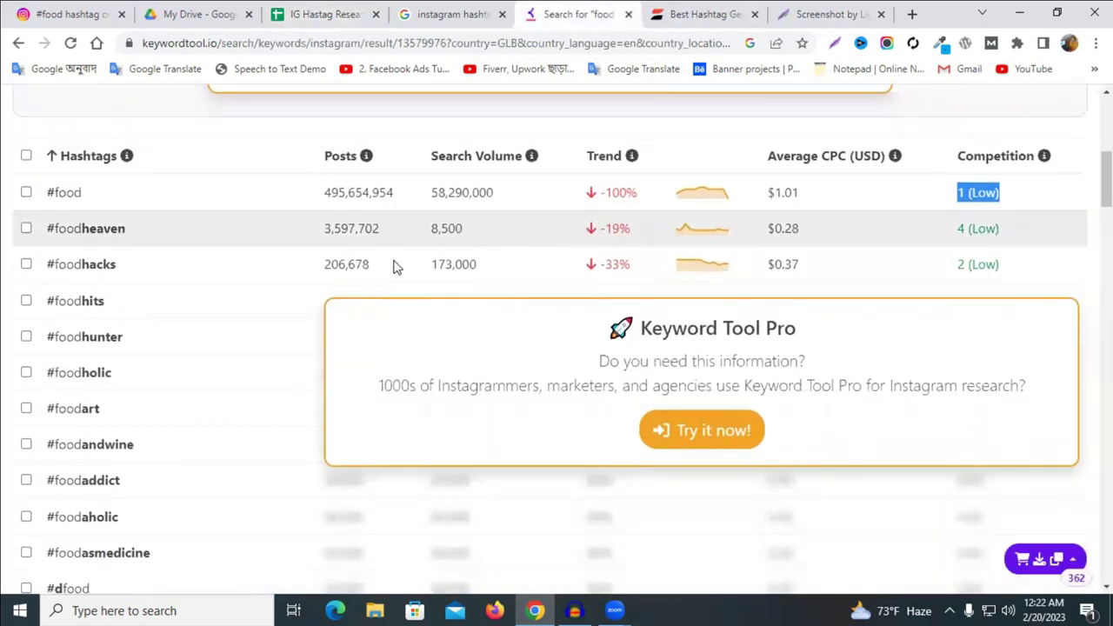
scroll(104, 287, down, 2)
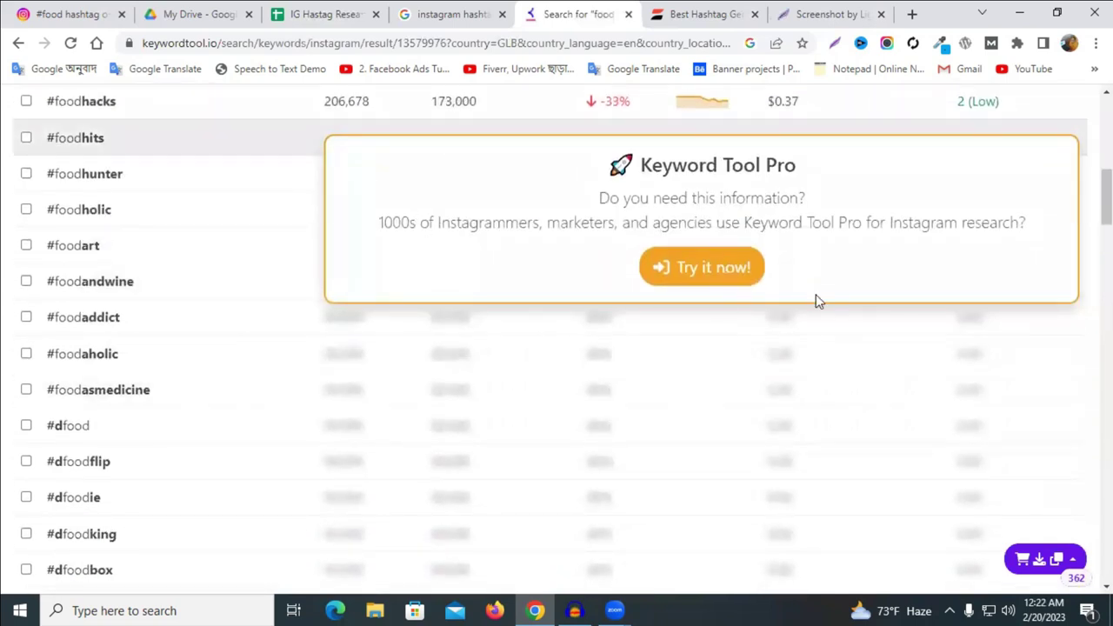
scroll(831, 331, up, 2)
scroll(596, 325, up, 3)
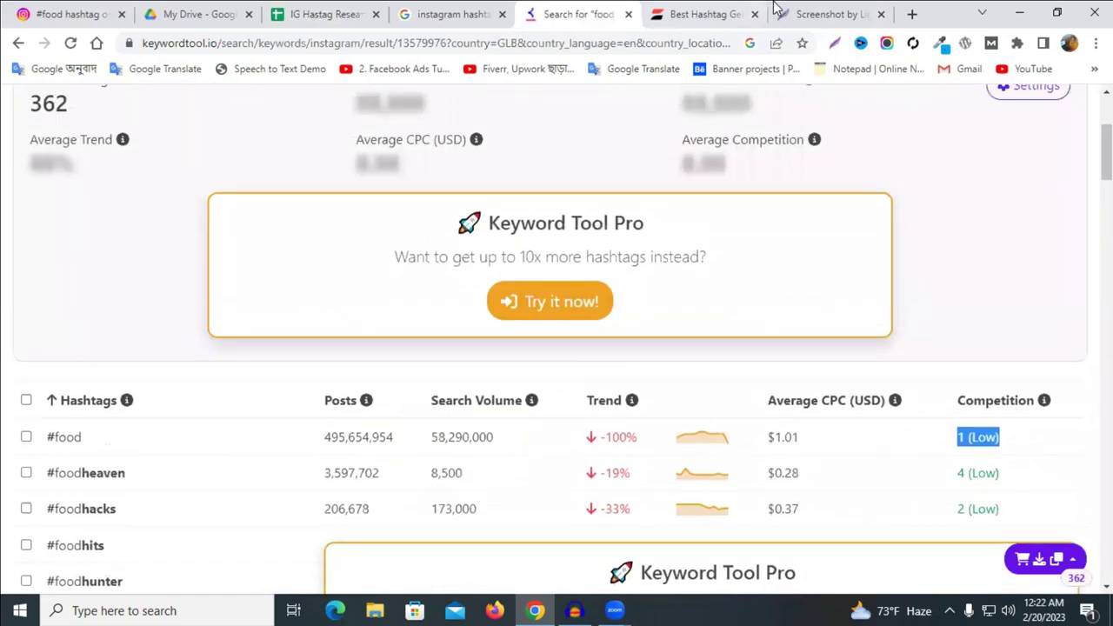
Look through the frequent, average and rare similar food hashtags in the Inflact generator, and revisit the Lightshot screenshot page
click(717, 14)
scroll(249, 322, down, 5)
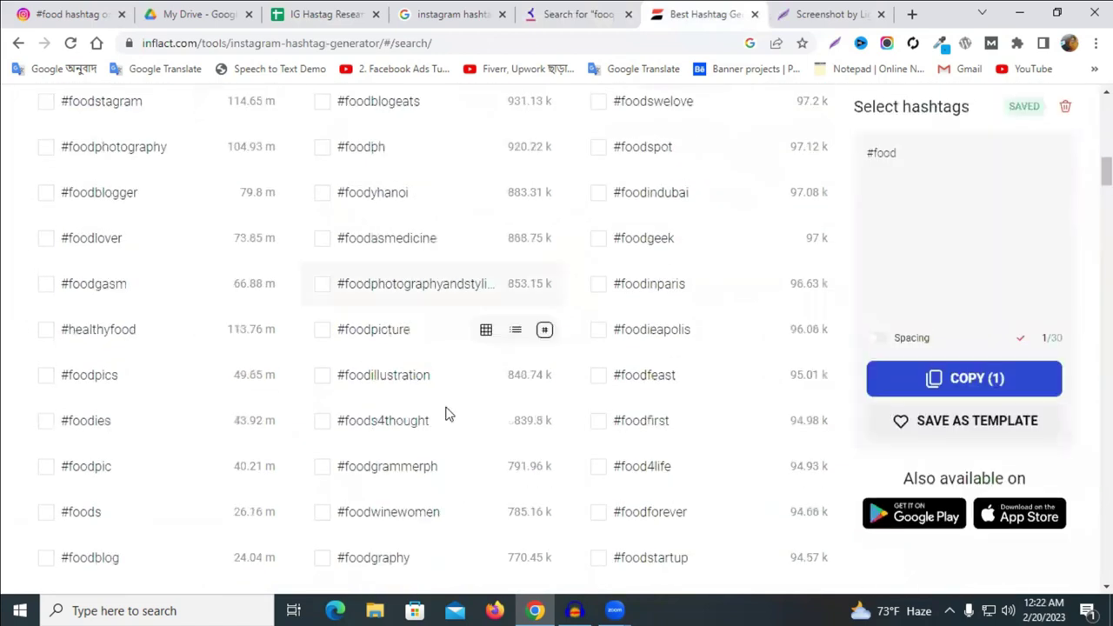
scroll(785, 341, up, 3)
scroll(235, 374, up, 3)
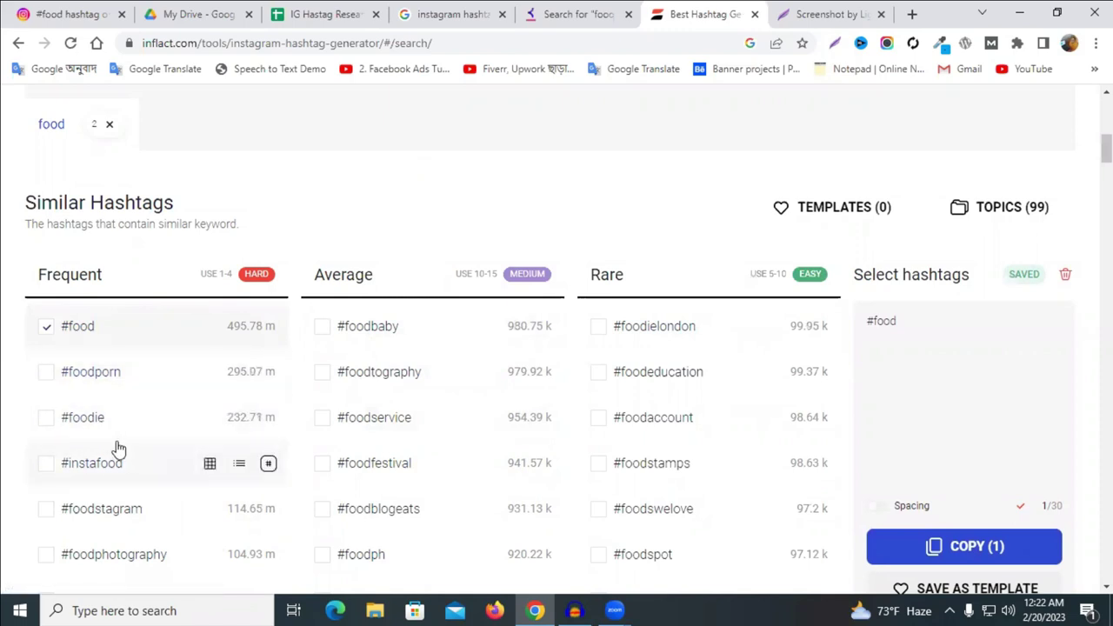
scroll(270, 487, down, 4)
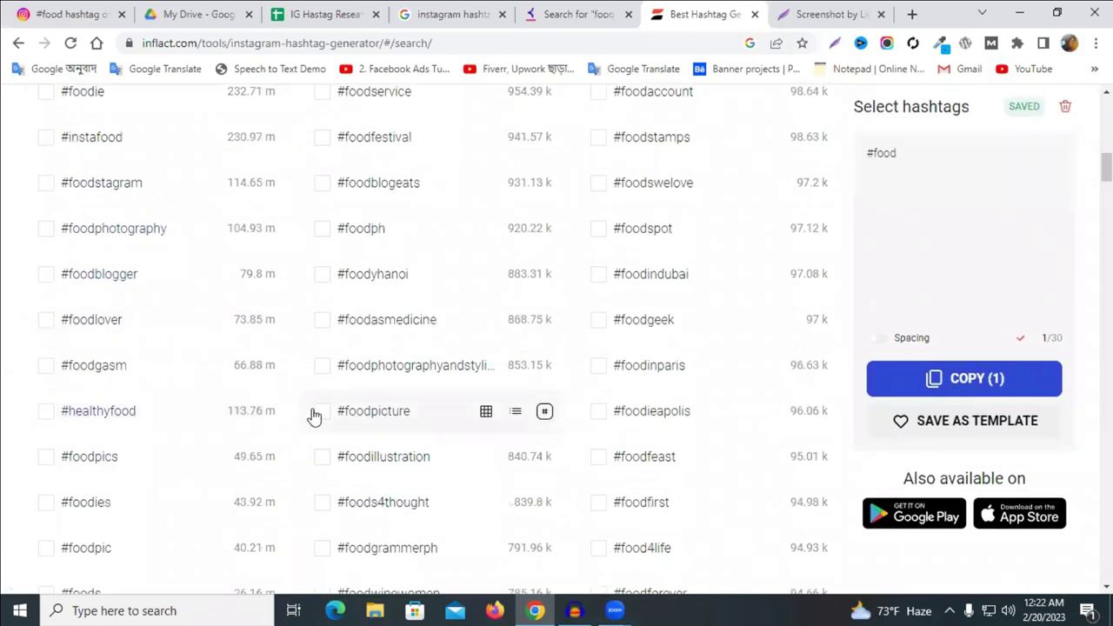
scroll(287, 421, down, 2)
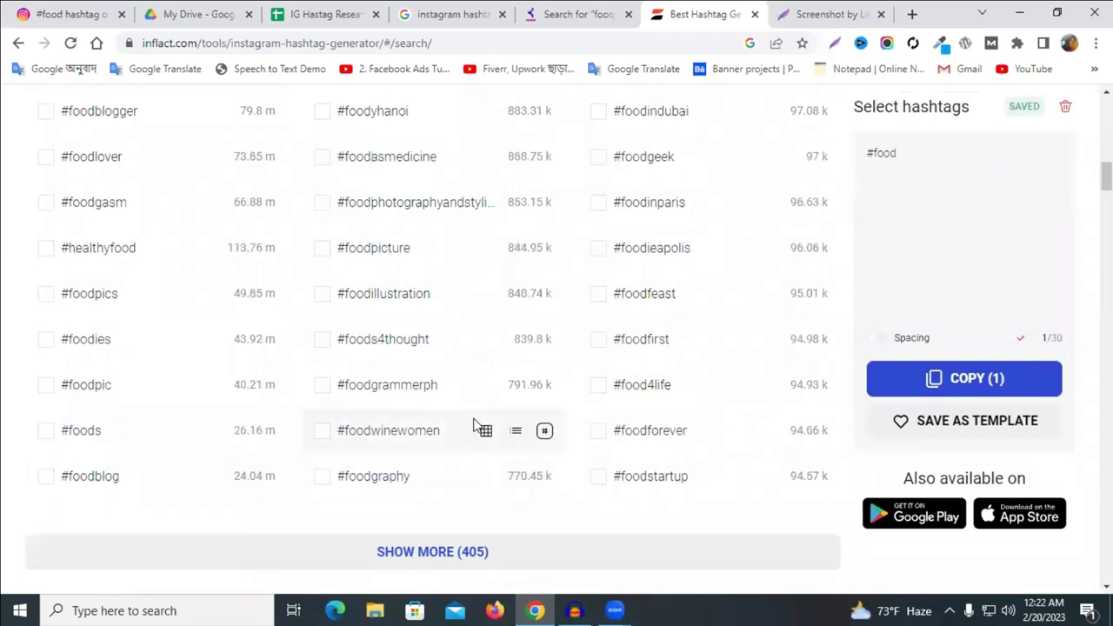
scroll(476, 424, up, 8)
scroll(480, 423, up, 7)
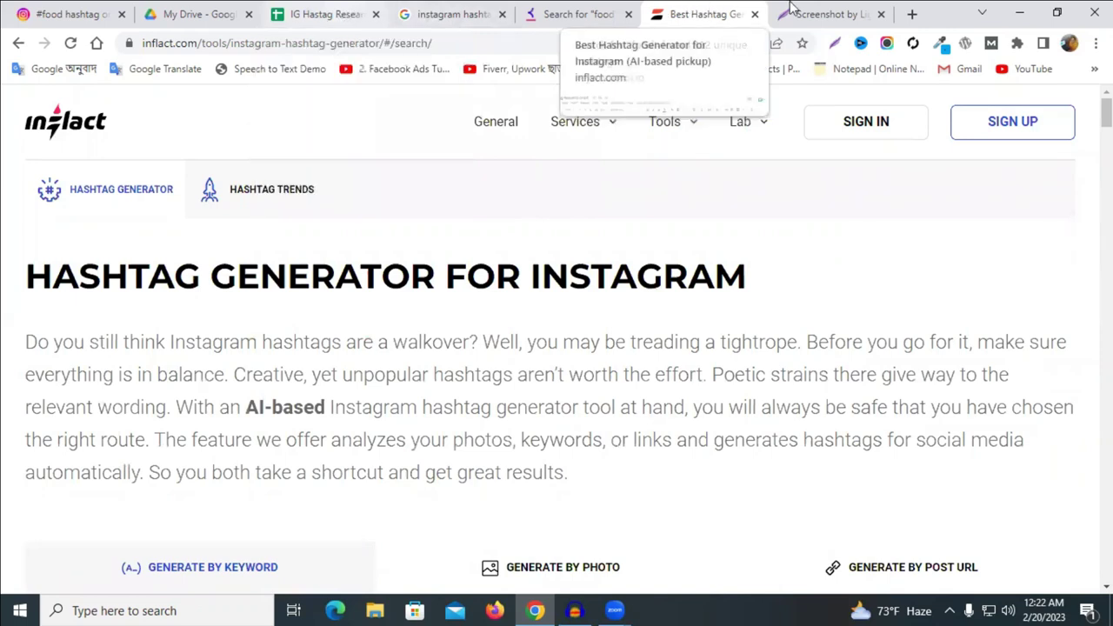
click(820, 12)
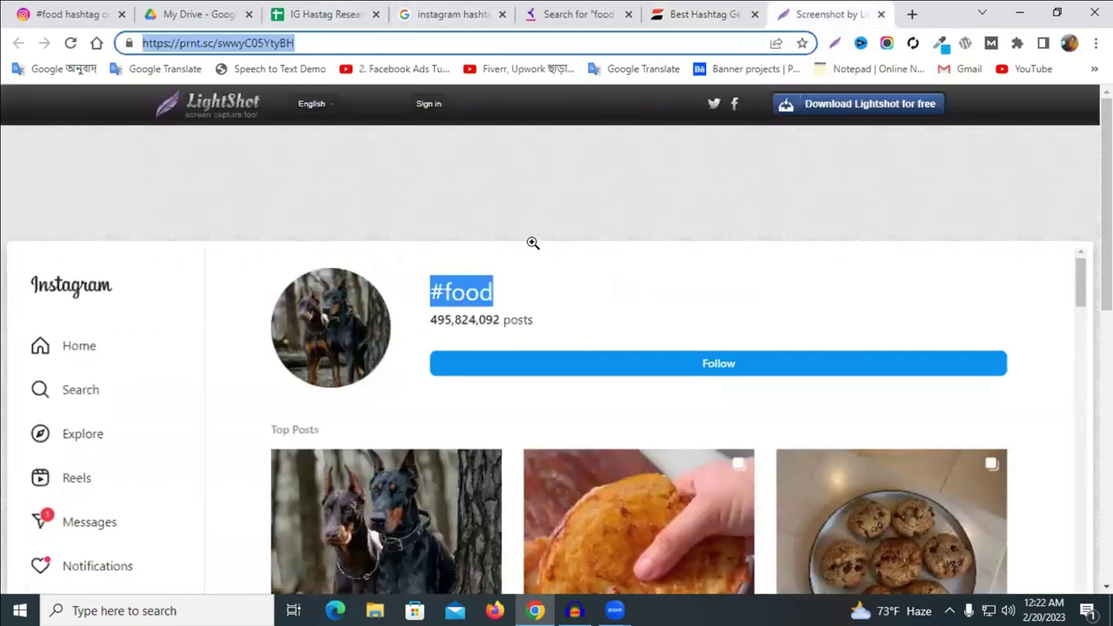
Share the research sheet with anyone with the link as Editor and copy its share link
click(311, 9)
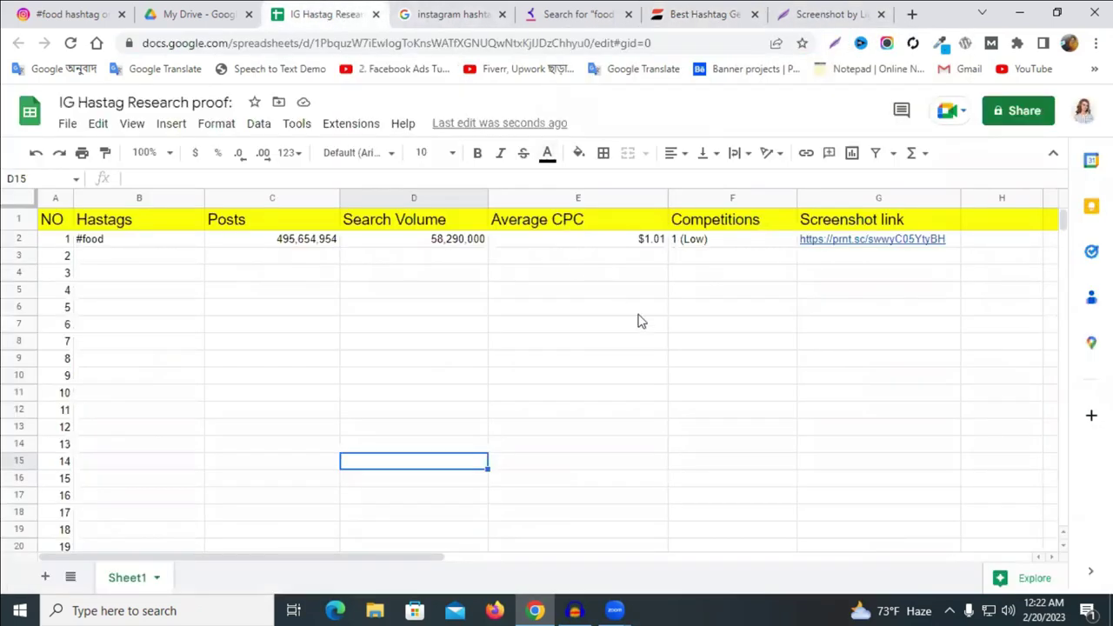
click(639, 323)
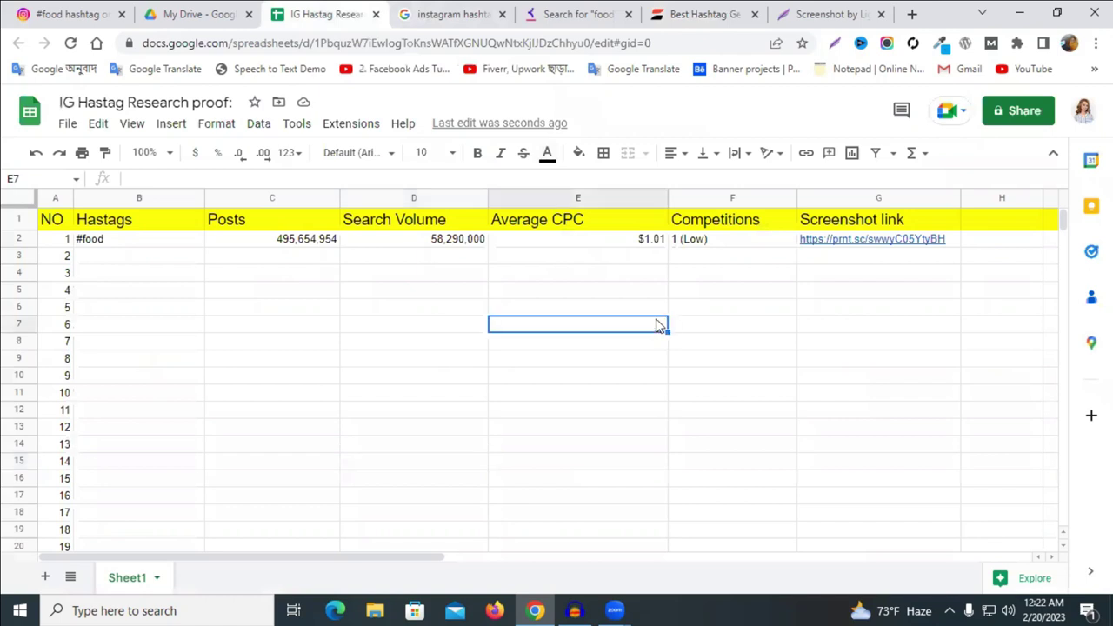
click(1012, 113)
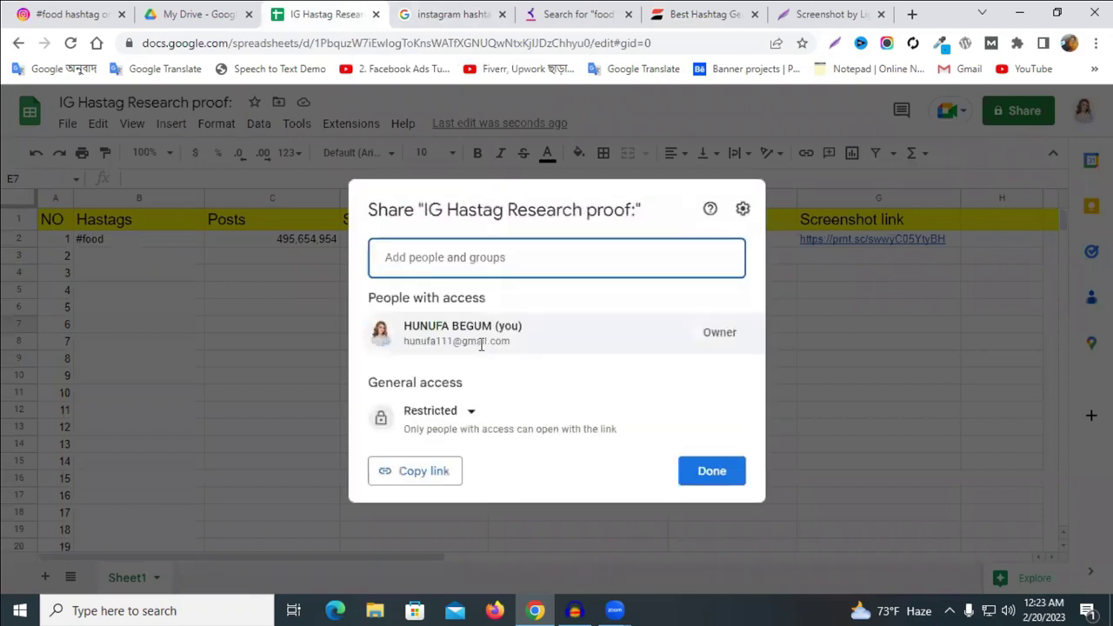
click(465, 413)
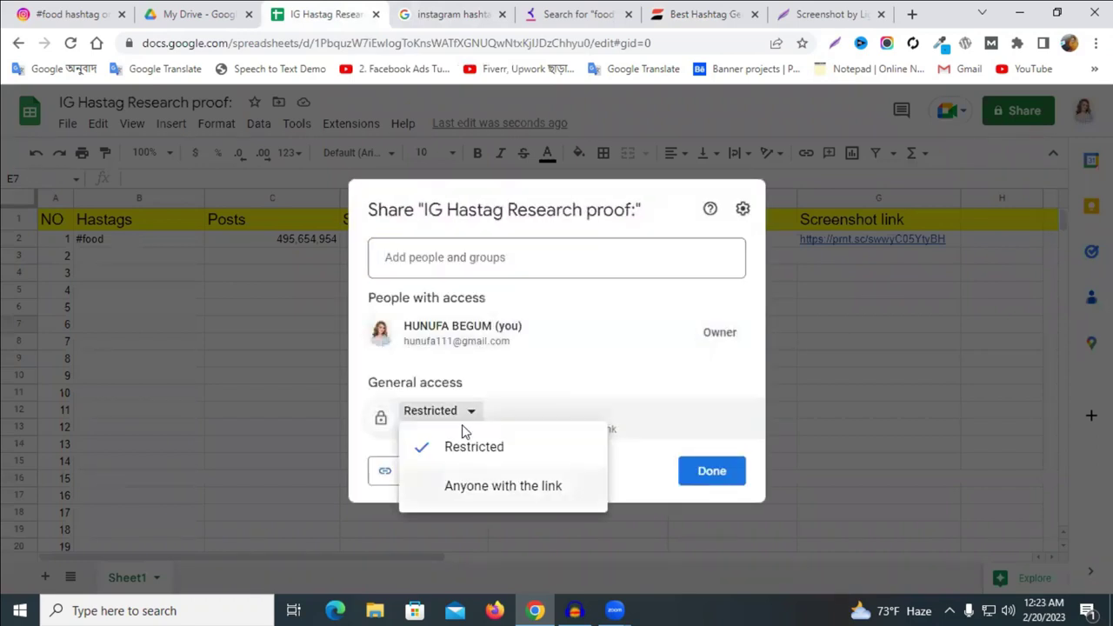
key(Down)
key(Return)
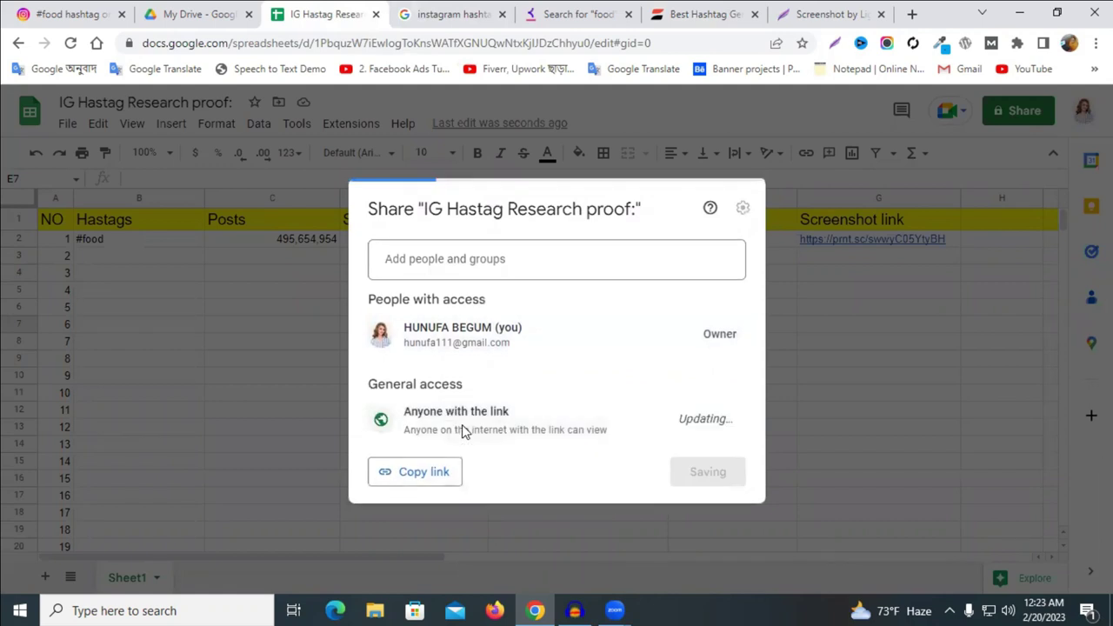
click(709, 434)
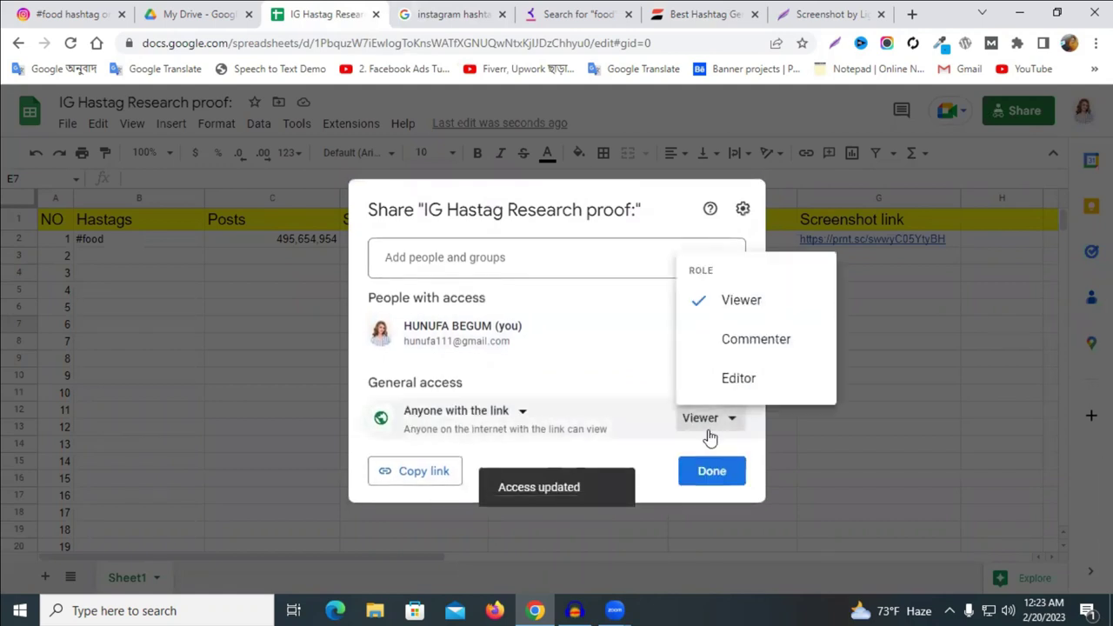
click(740, 382)
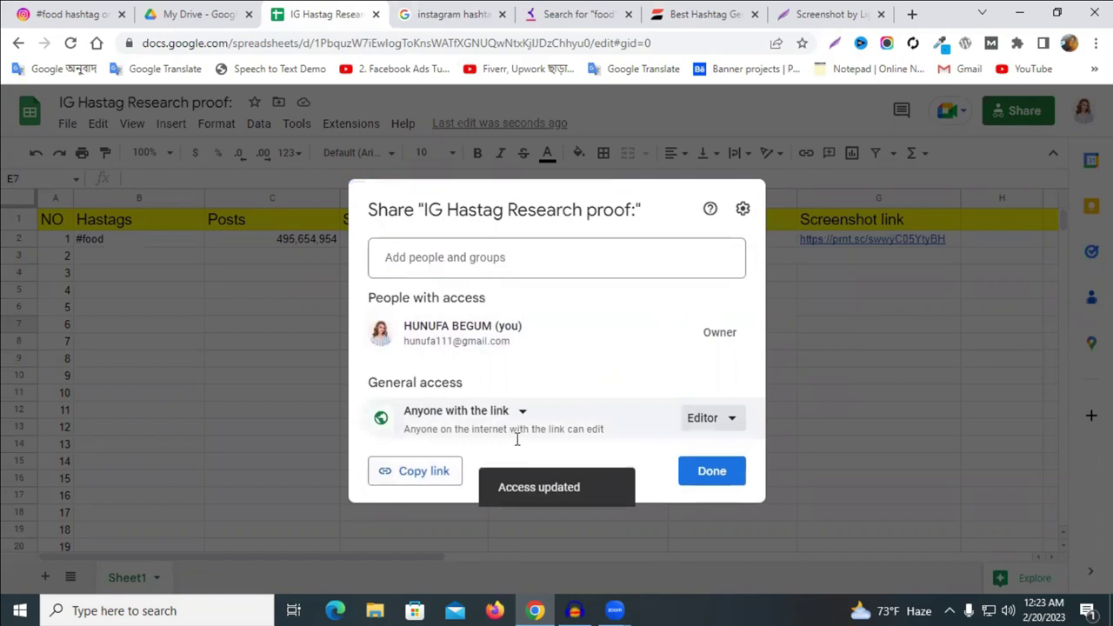
click(415, 470)
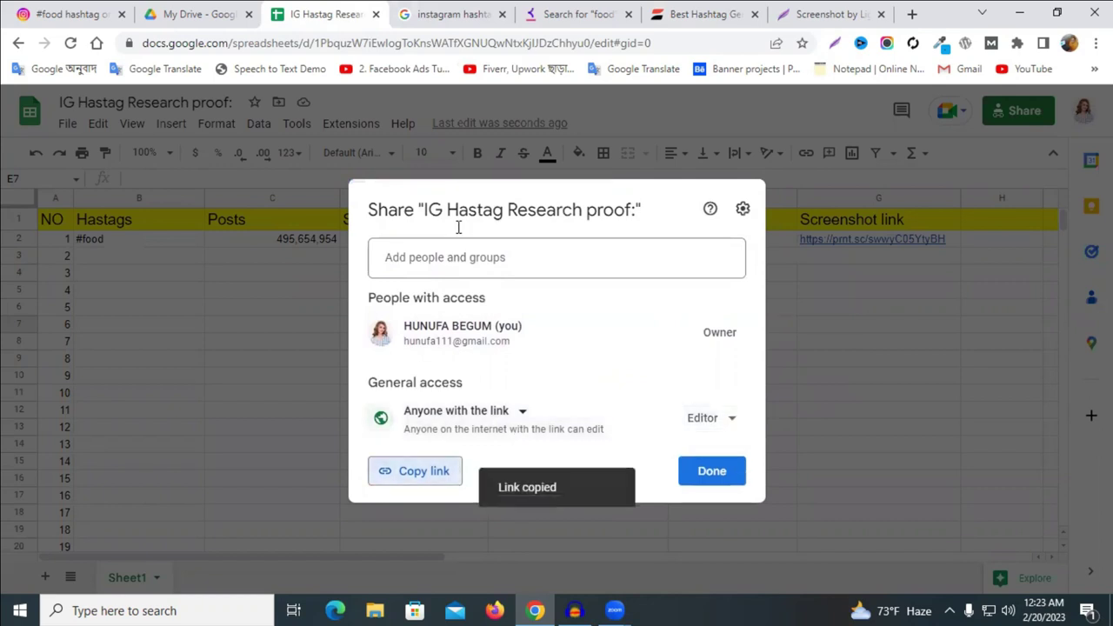
click(853, 305)
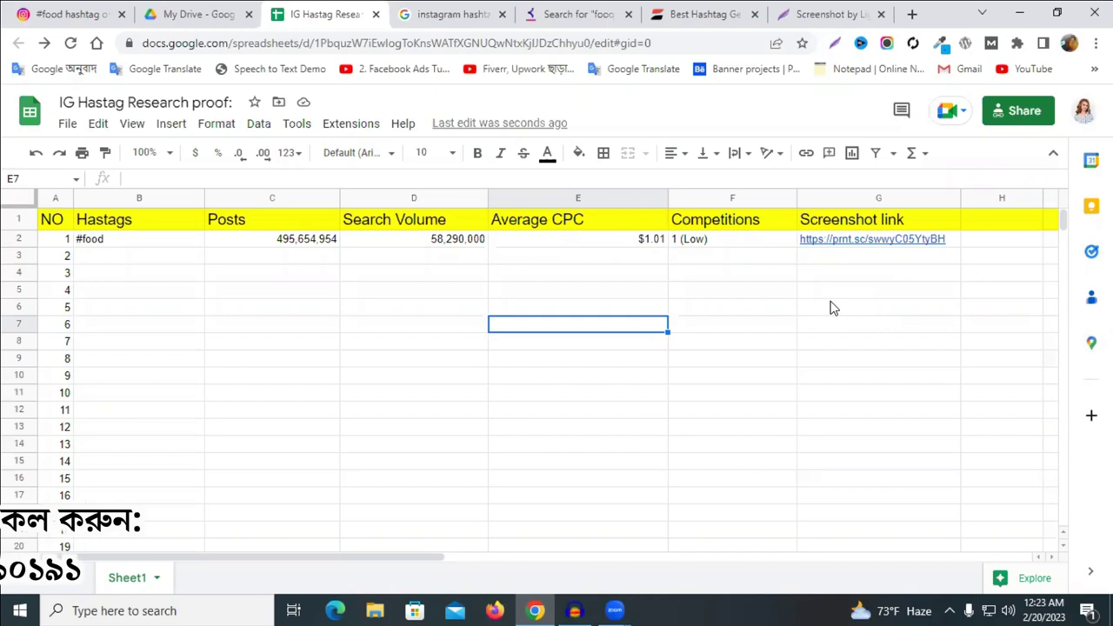
click(844, 318)
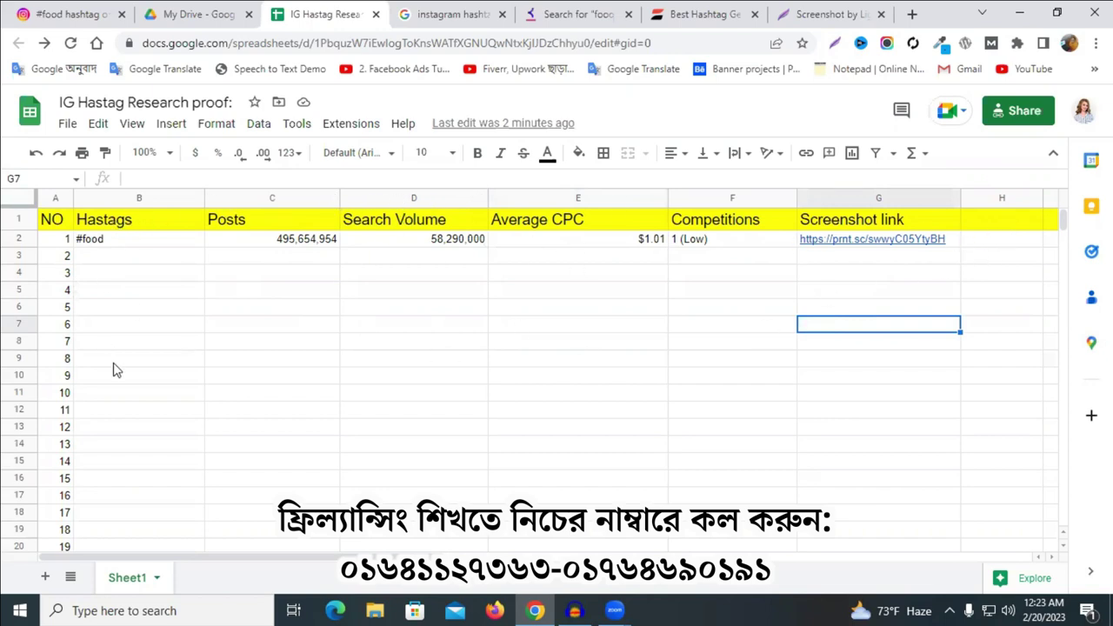
click(374, 360)
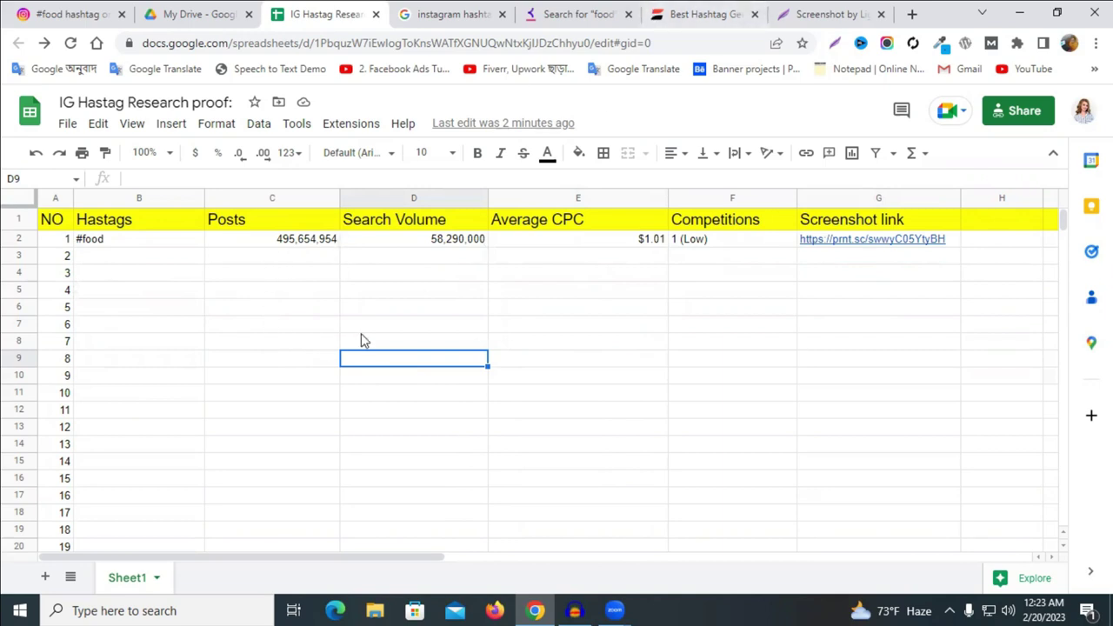
click(581, 345)
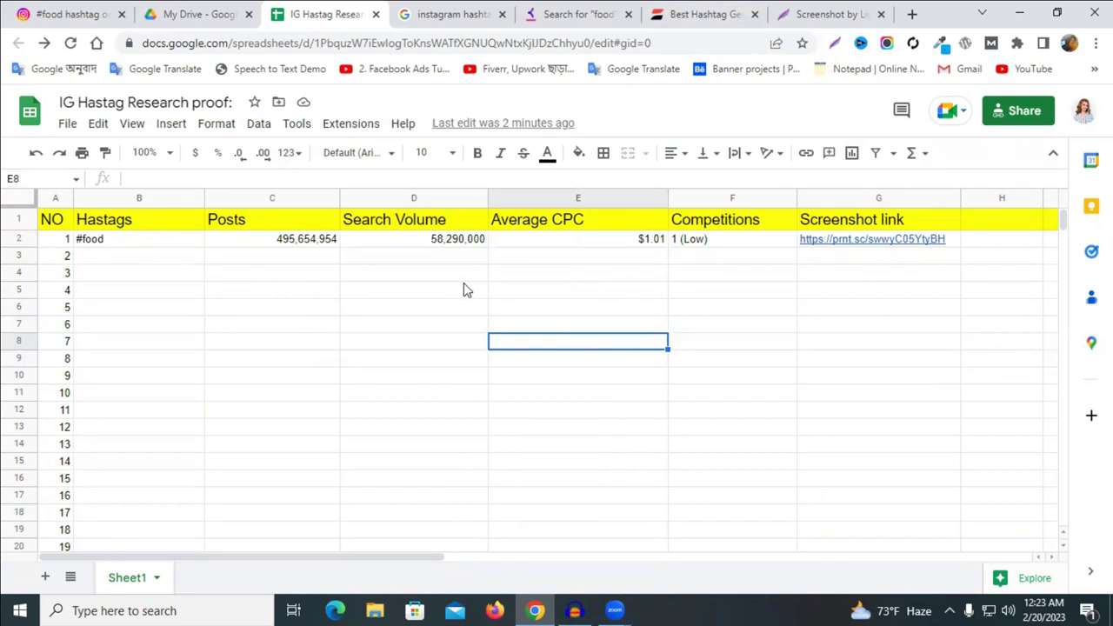
click(734, 296)
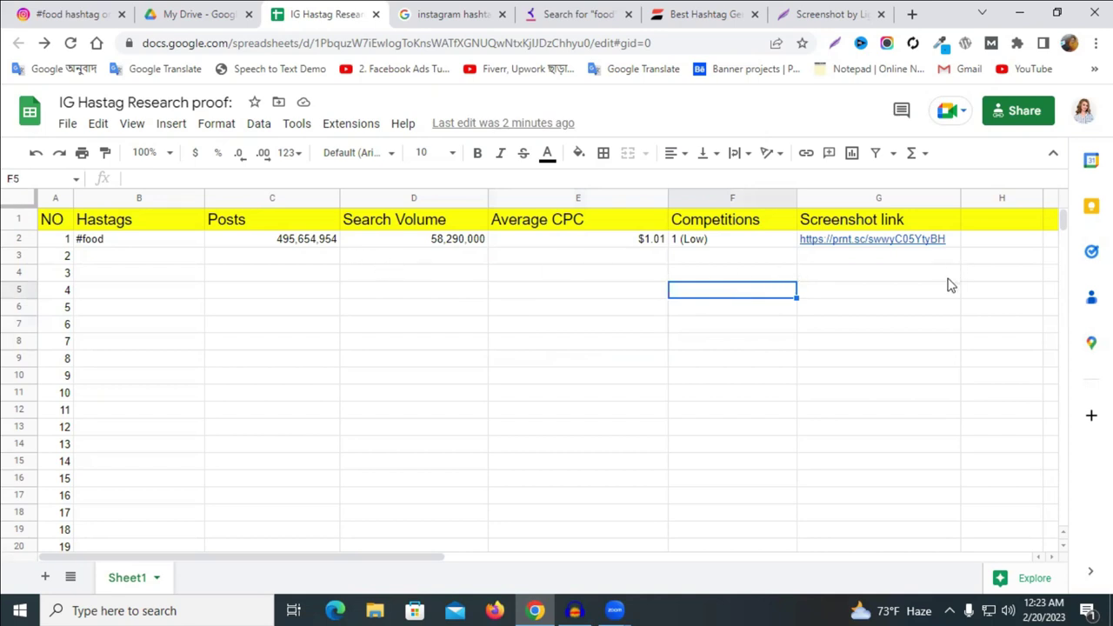
Close the Lightshot screenshot page and switch to the Instagram #food hashtag page
click(880, 14)
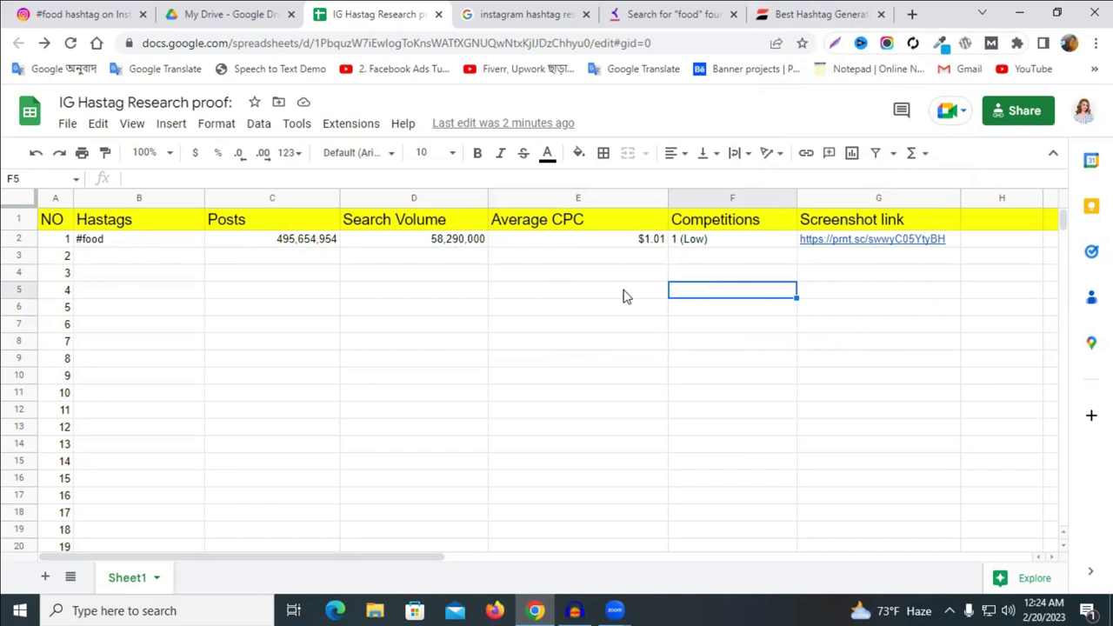
click(744, 314)
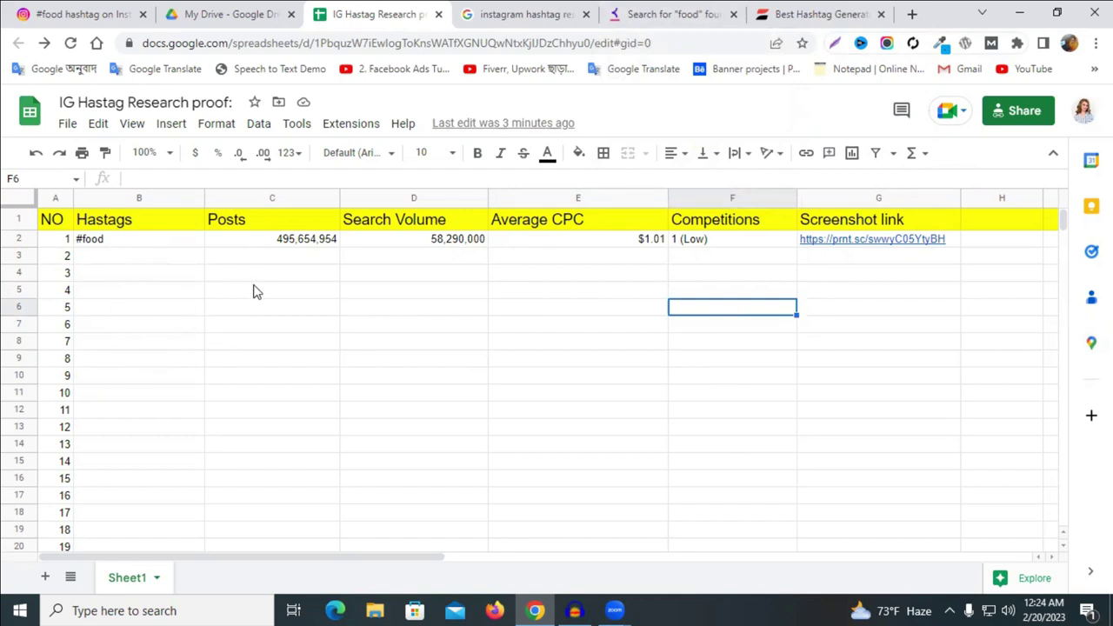
click(62, 13)
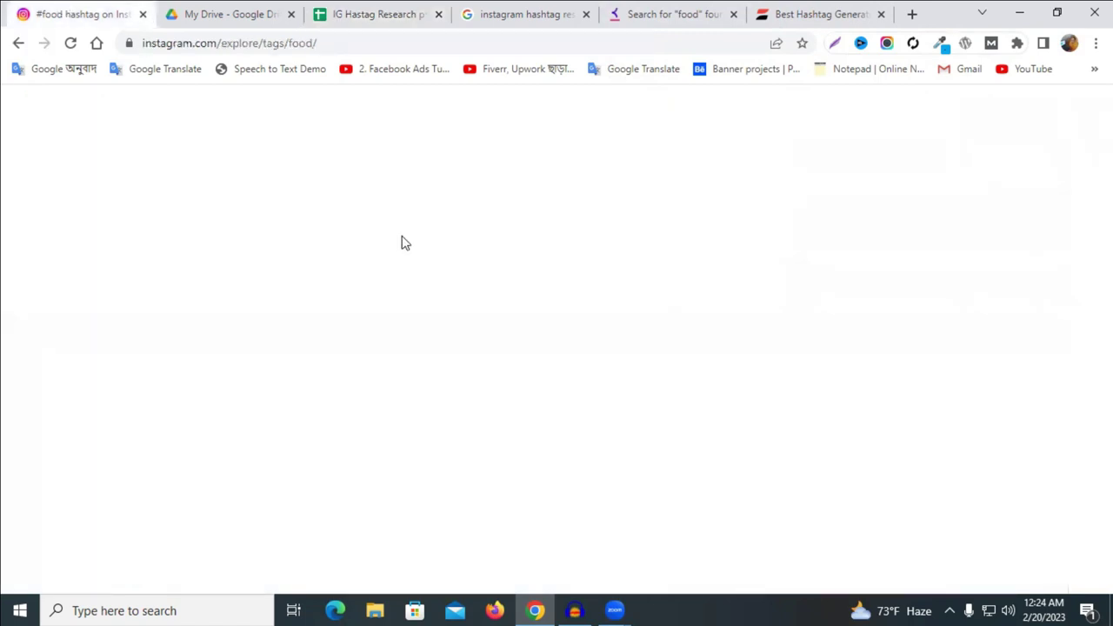
Open the potato-and-meat plate post among the #food top posts, examine the hashtag block in its caption, and close the post
scroll(573, 344, down, 2)
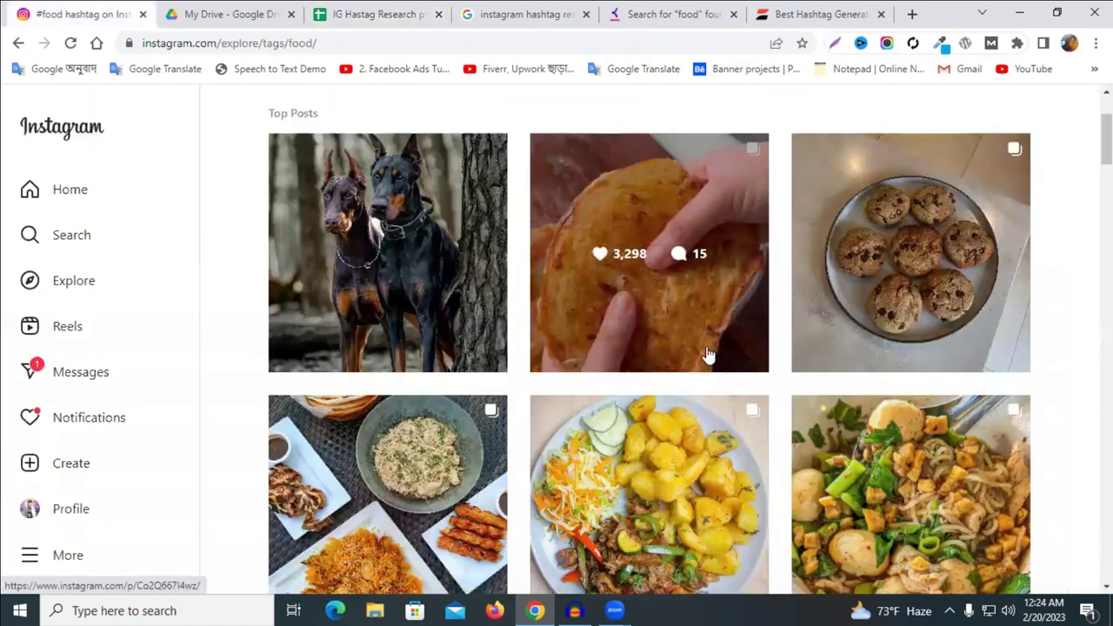
scroll(696, 348, down, 3)
click(669, 315)
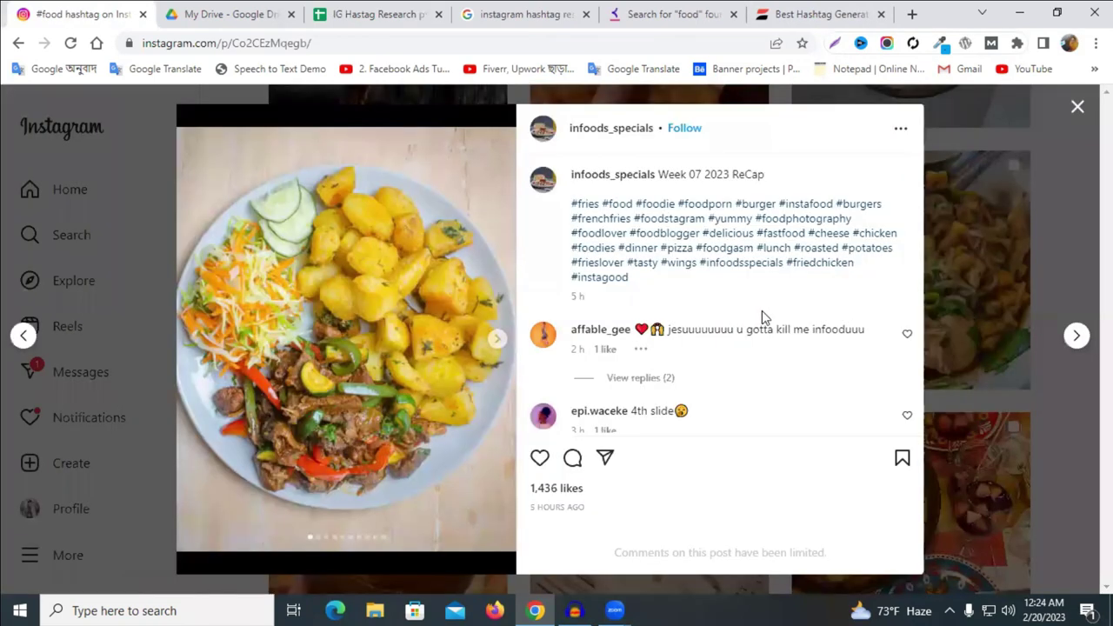
drag(571, 203, 633, 290)
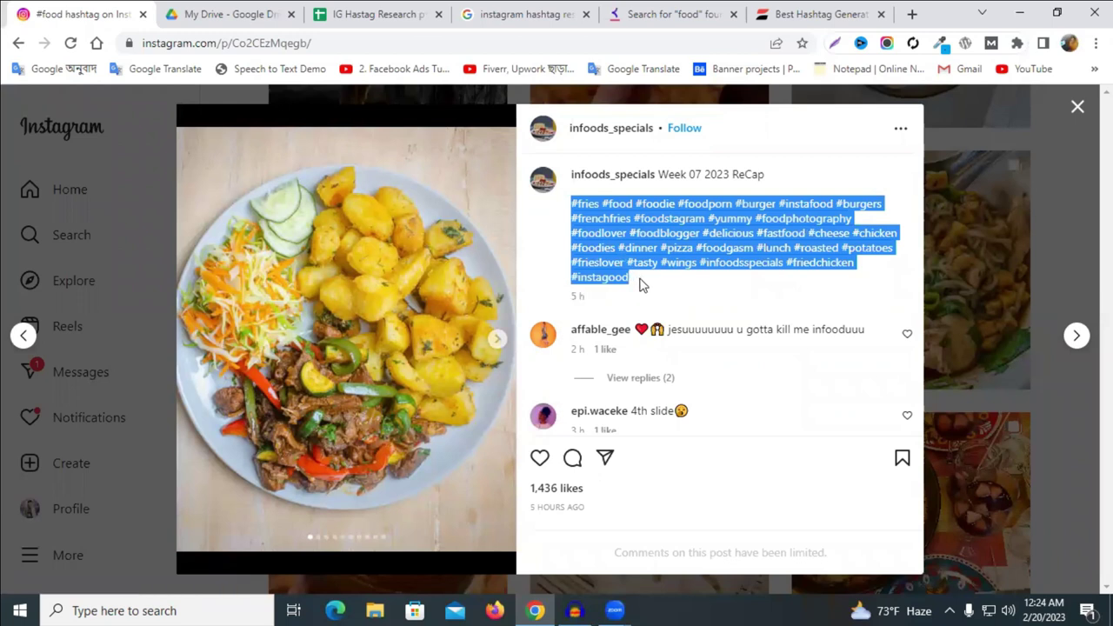
click(692, 298)
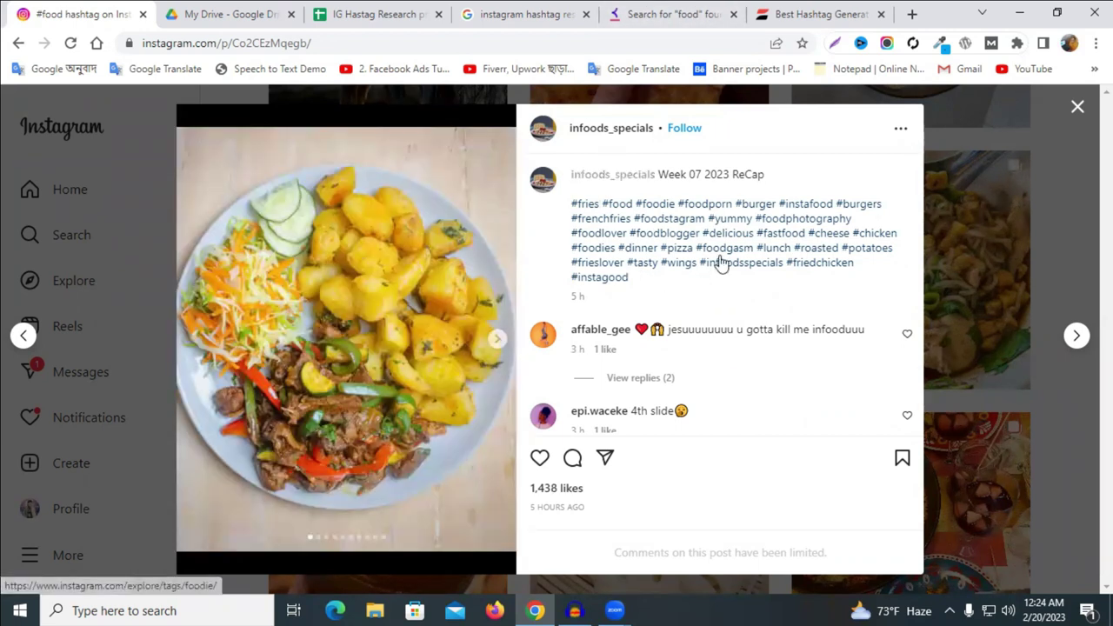
drag(631, 276, 581, 207)
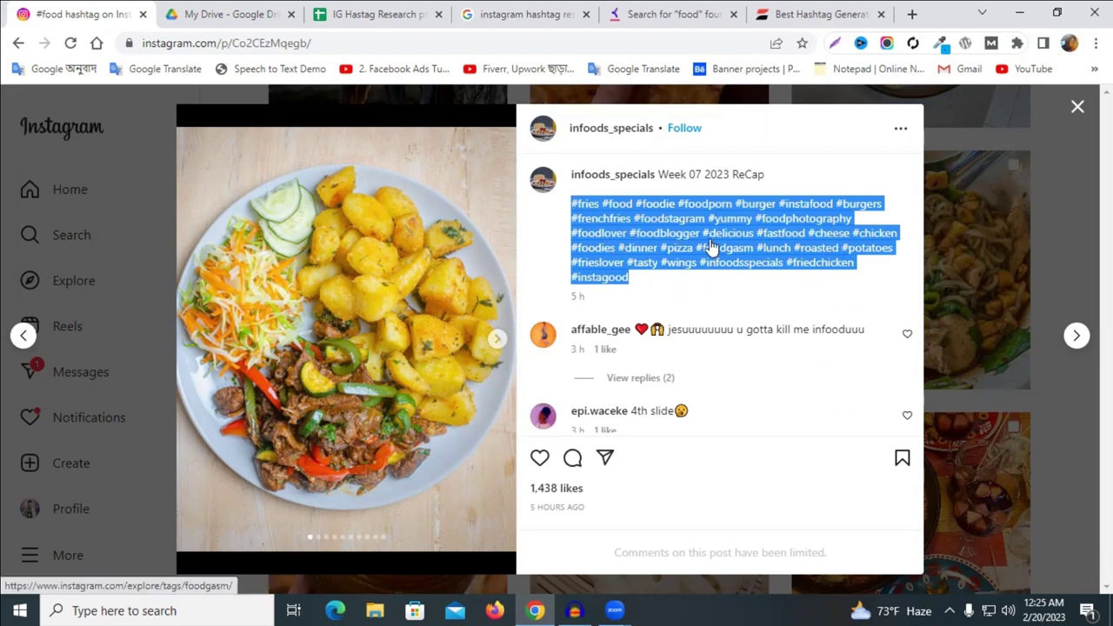
click(1078, 107)
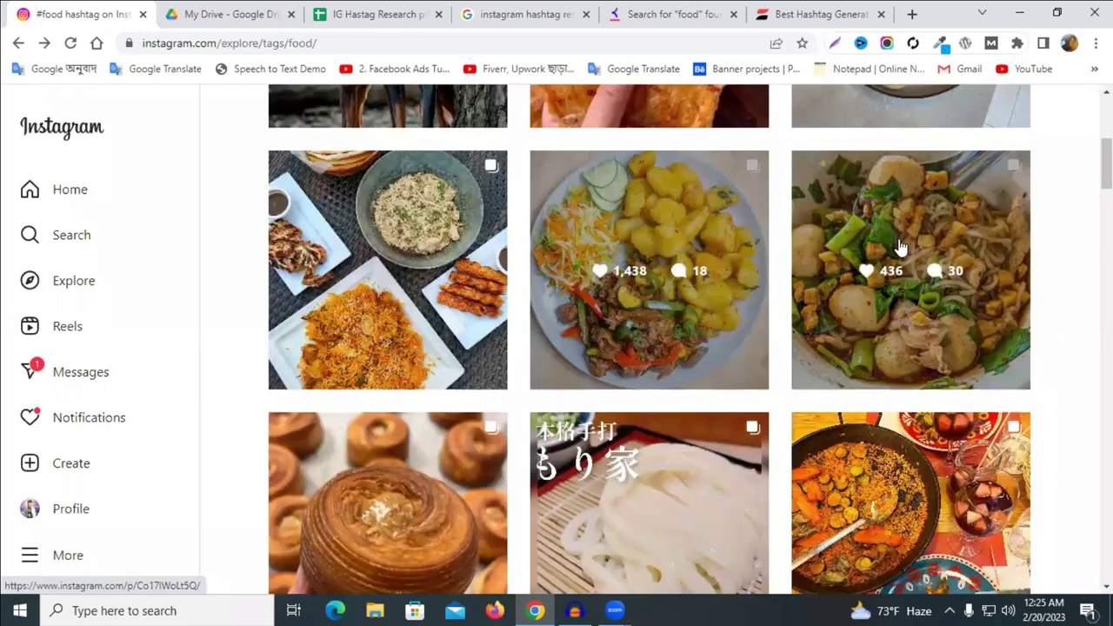